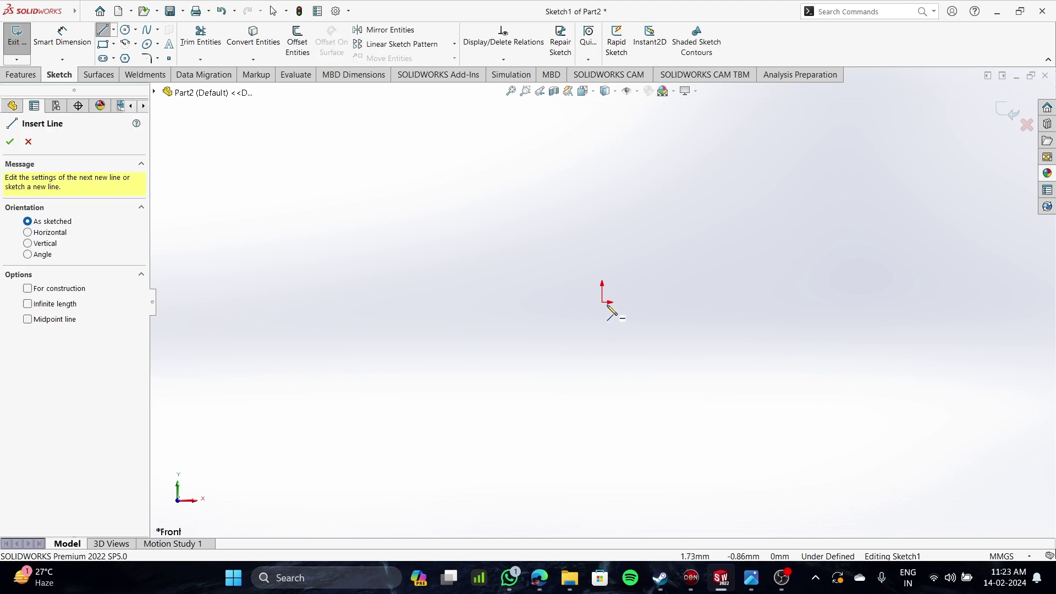
- Sketch a closed five-sided profile from the origin, about 68 mm wide and 62 mm high, with a slanted upper-right corner
left_click(602, 302)
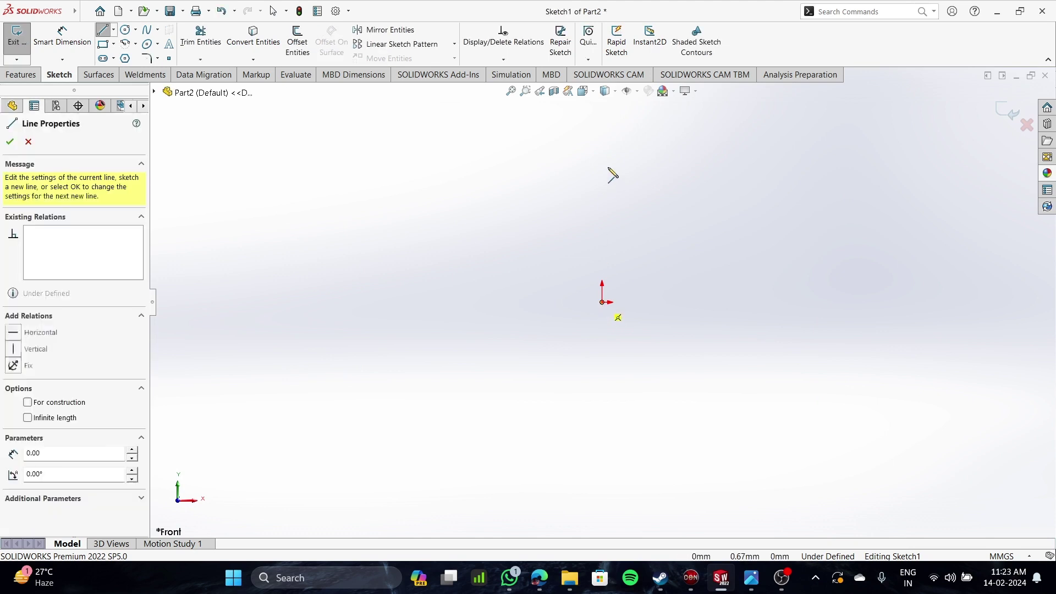
left_click(603, 124)
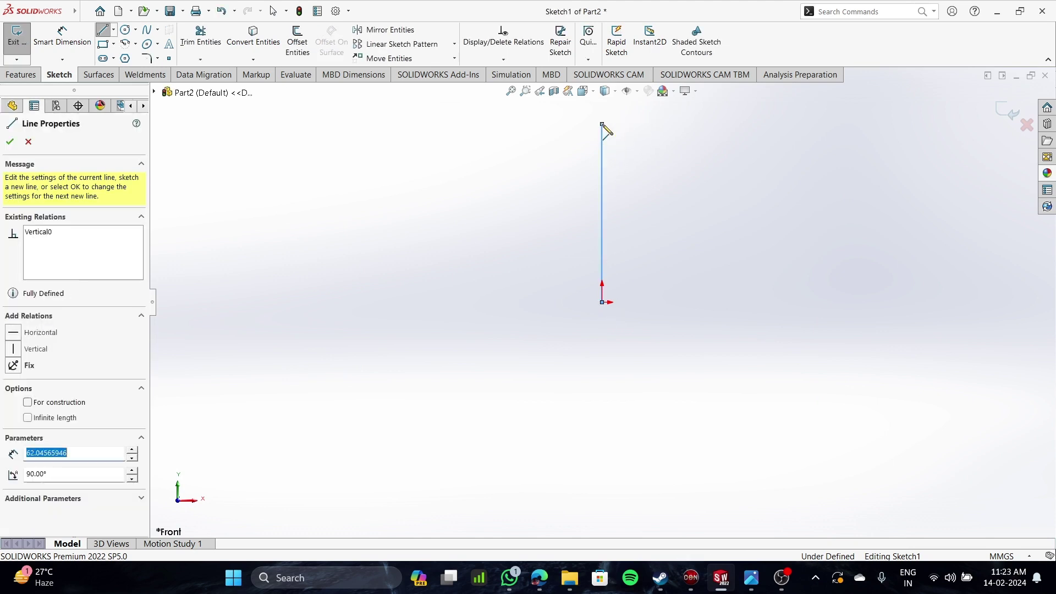
left_click(727, 125)
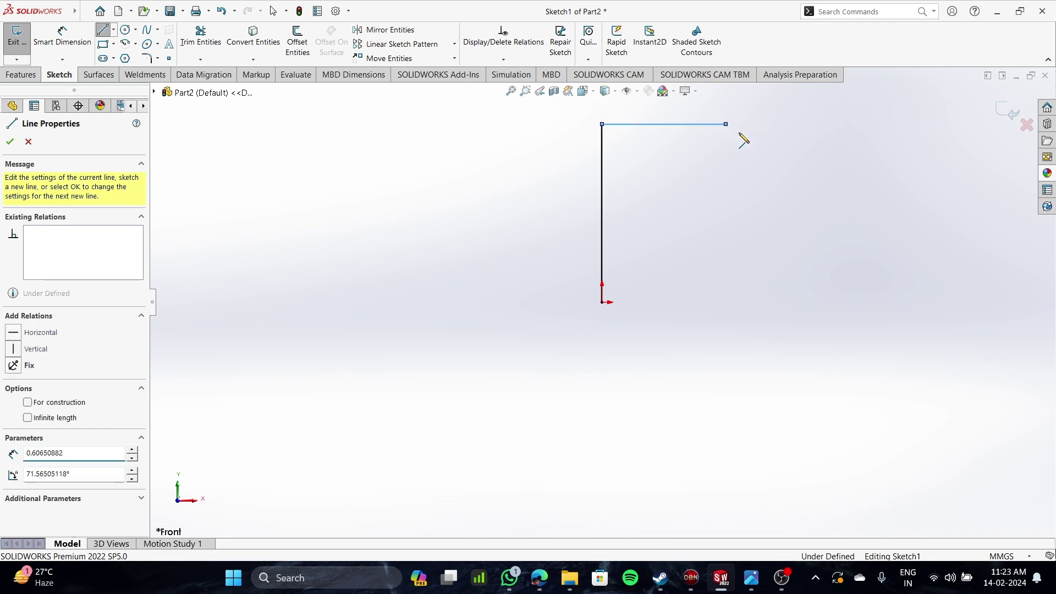
left_click(797, 188)
left_click(797, 302)
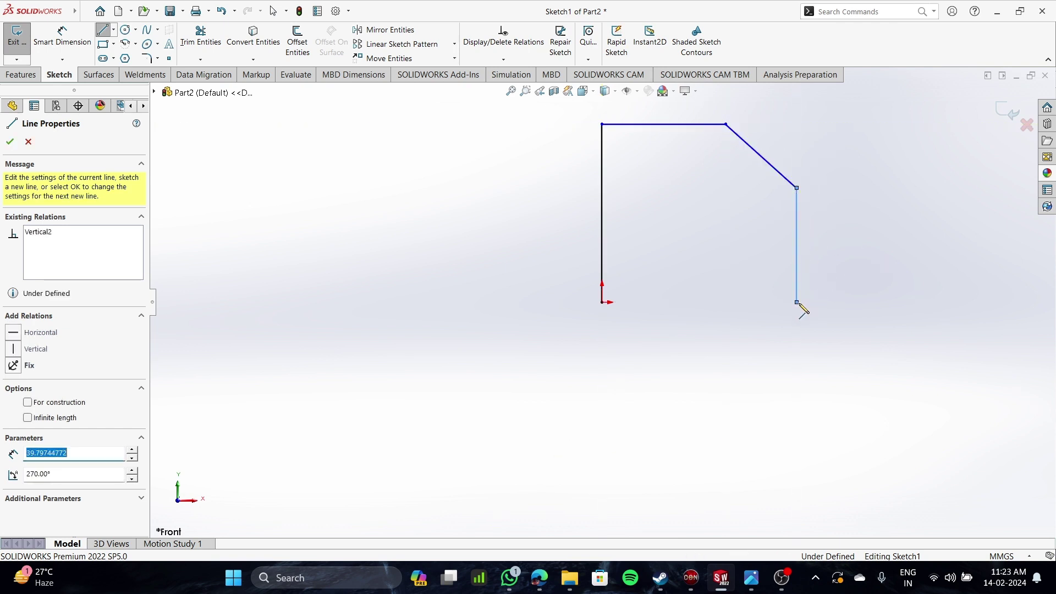
left_click(602, 302)
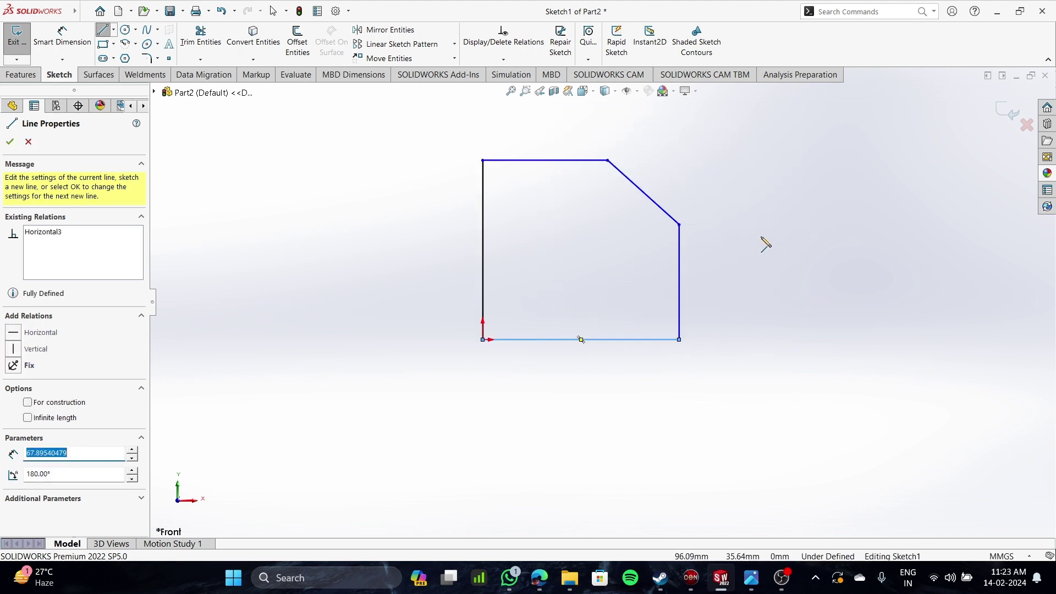
- Dimension the profile's right vertical edge to 60 mm and its bottom edge to 90 mm
left_click(62, 35)
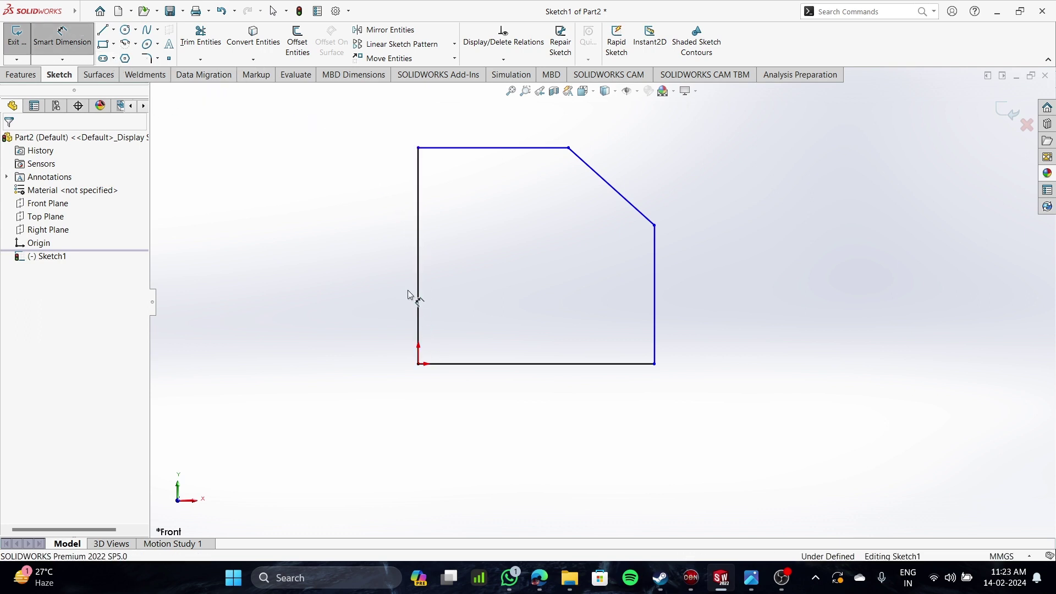
left_click(655, 309)
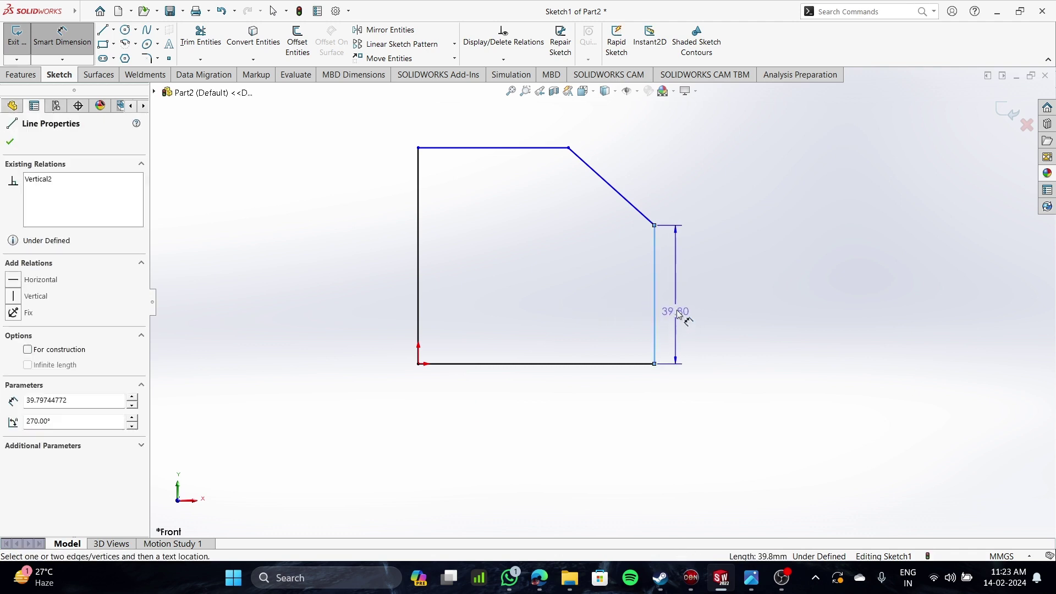
left_click(737, 303)
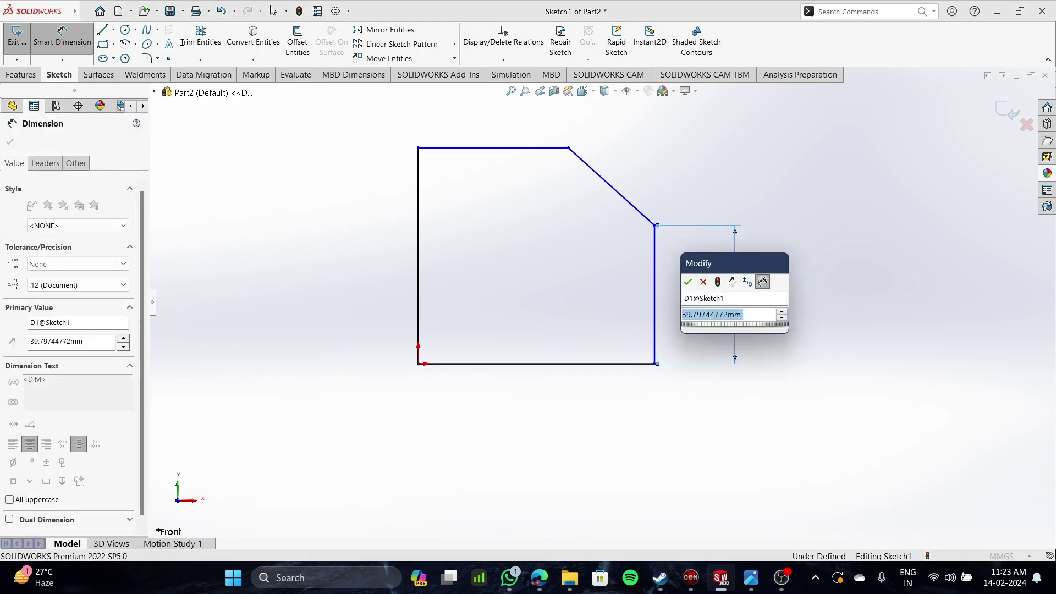
type("60")
key("Return")
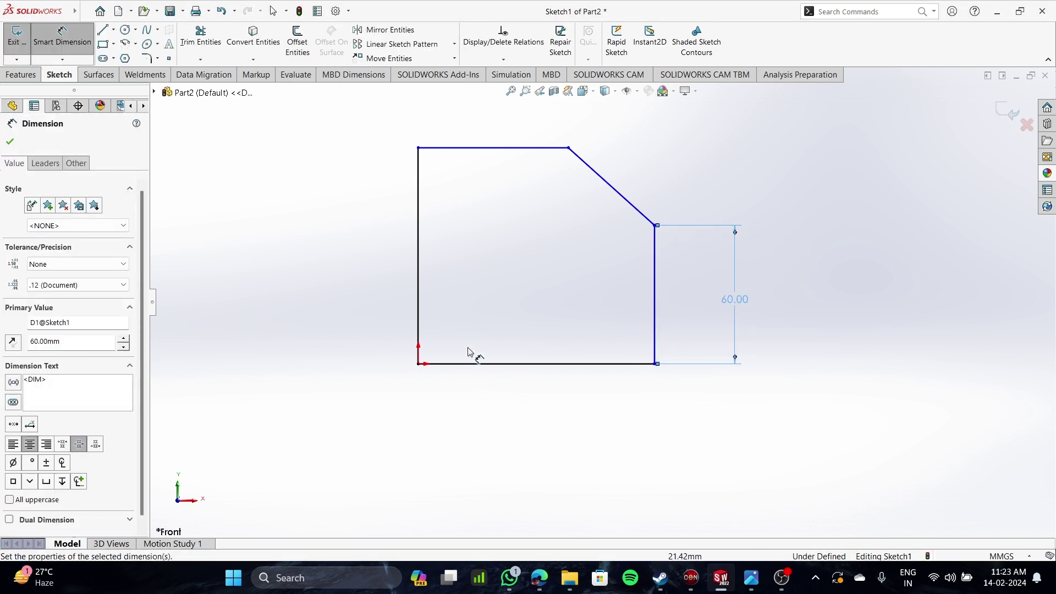
left_click(505, 364)
left_click(527, 444)
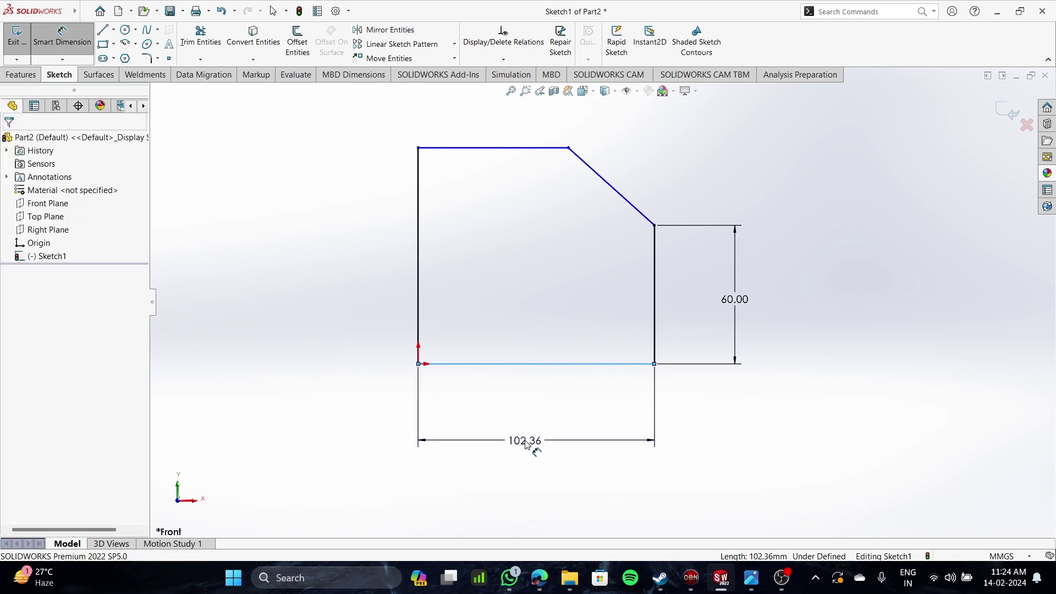
type("90")
key("Return")
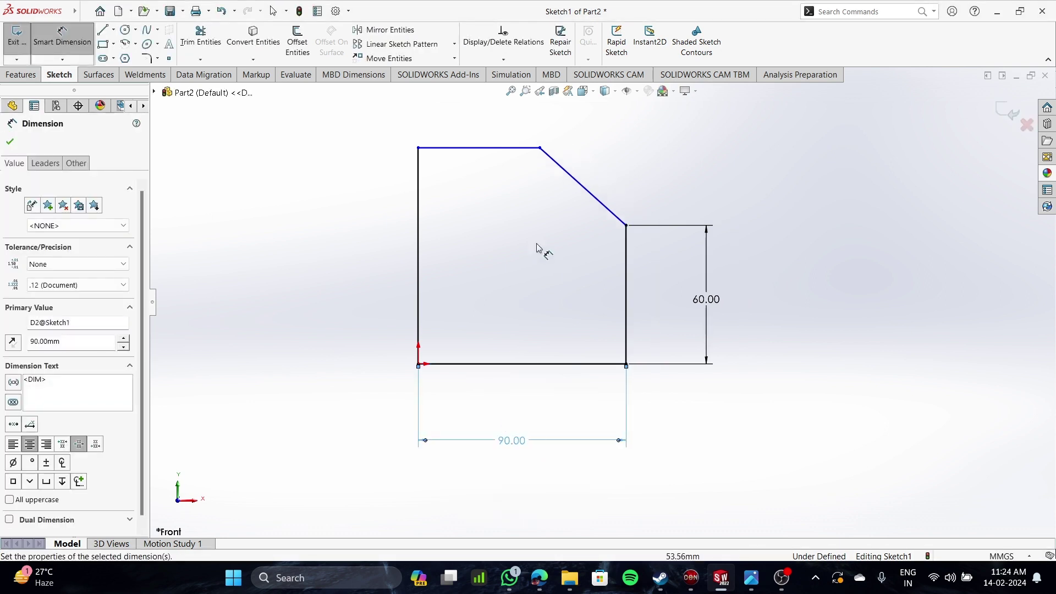
- Sketch a circle of about 11.5 mm radius inside the profile, just below its upper edge
scroll(498, 190, "up", 1)
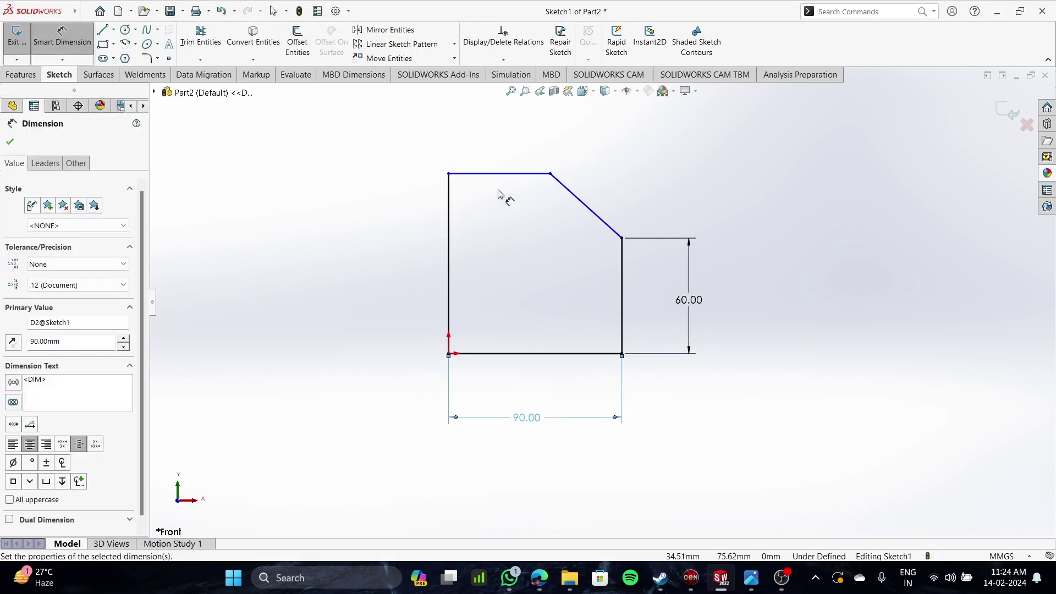
scroll(493, 190, "up", 1)
scroll(493, 191, "down", 1)
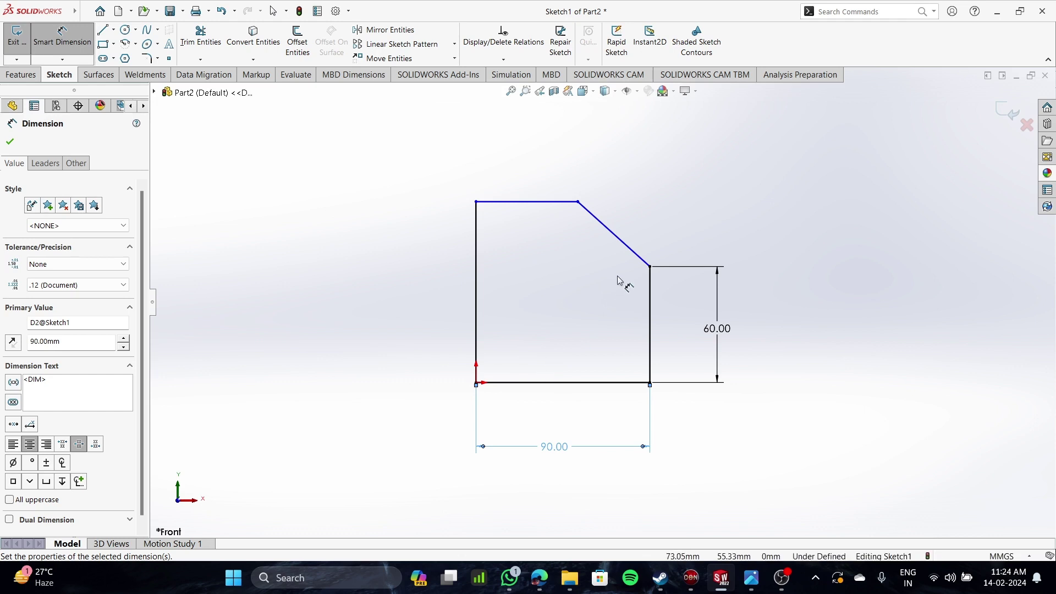
scroll(638, 253, "down", 1)
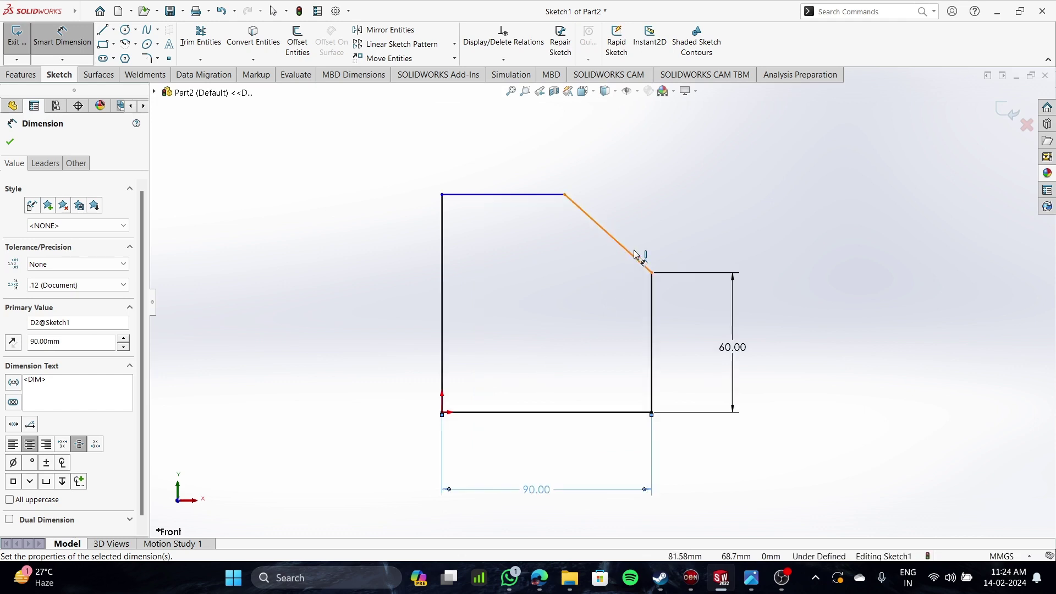
left_click(126, 30)
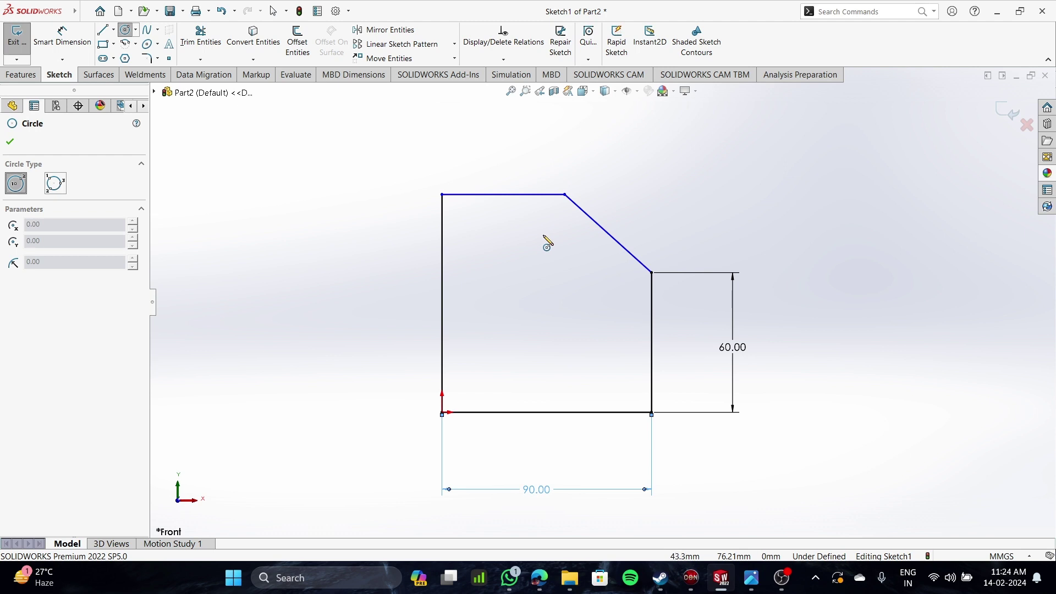
left_click(543, 235)
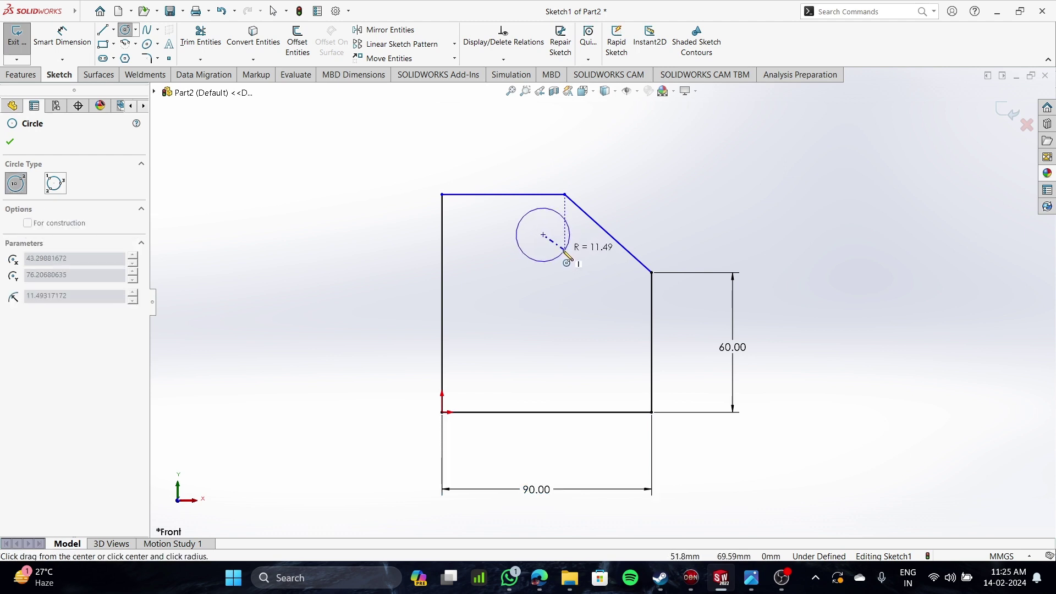
left_click(565, 251)
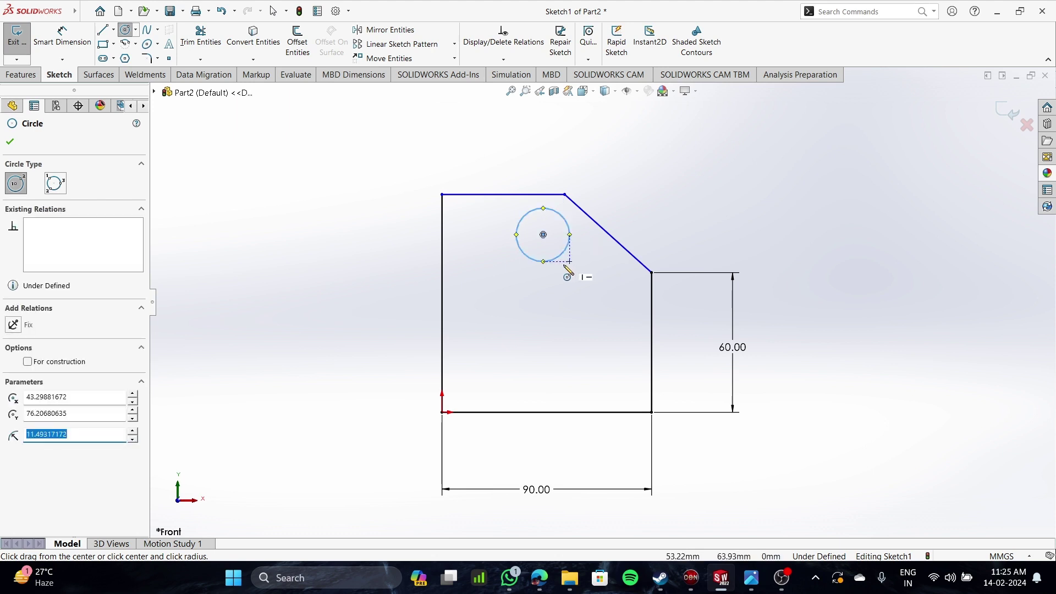
- Dimension the vertical distance from the circle's centre to the lower end of the slanted edge as 20 mm
left_click(62, 36)
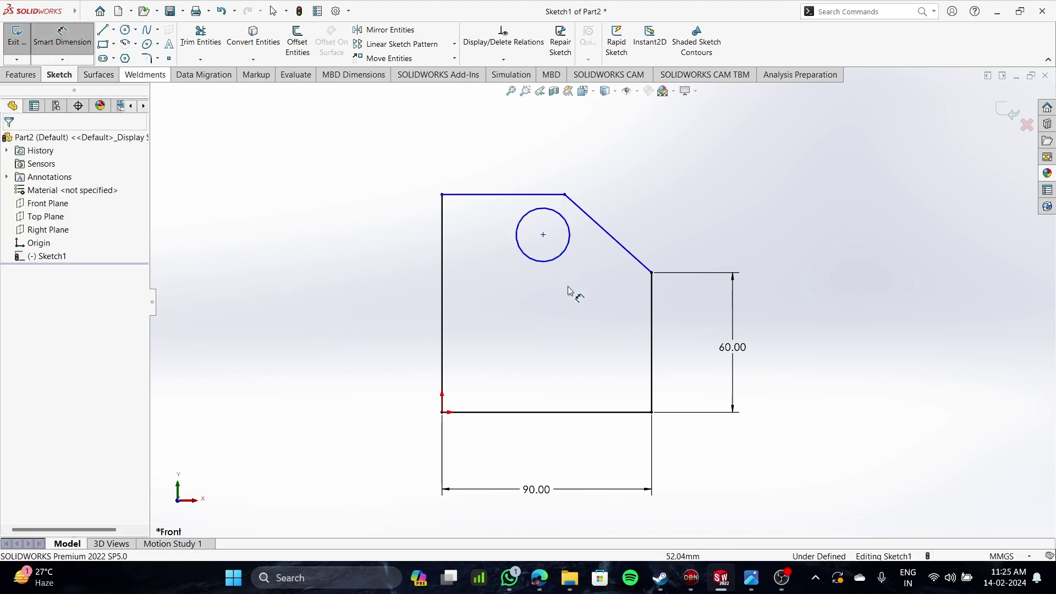
left_click(543, 235)
left_click(652, 272)
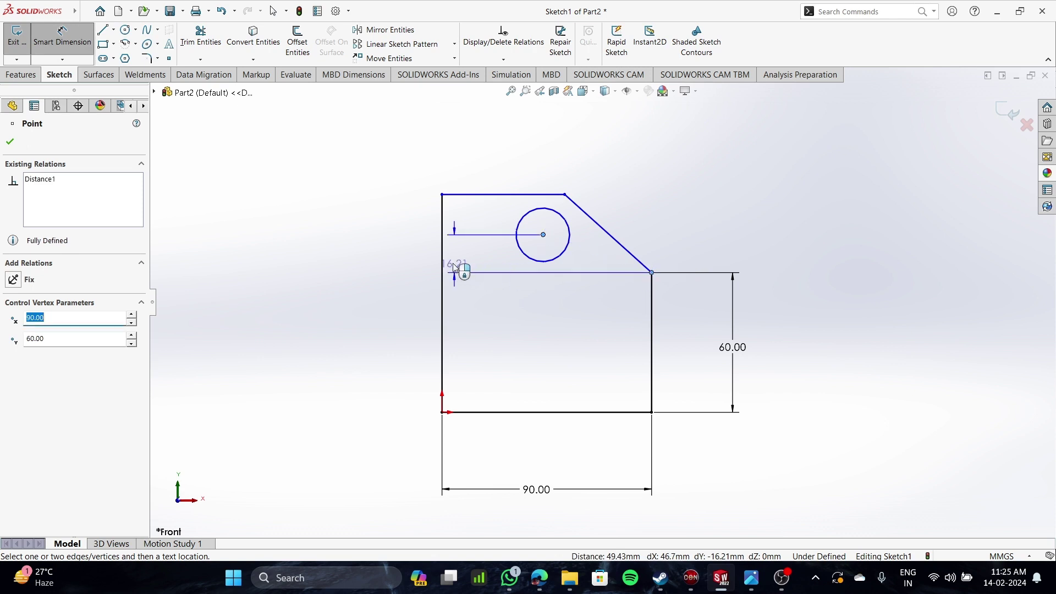
left_click(404, 258)
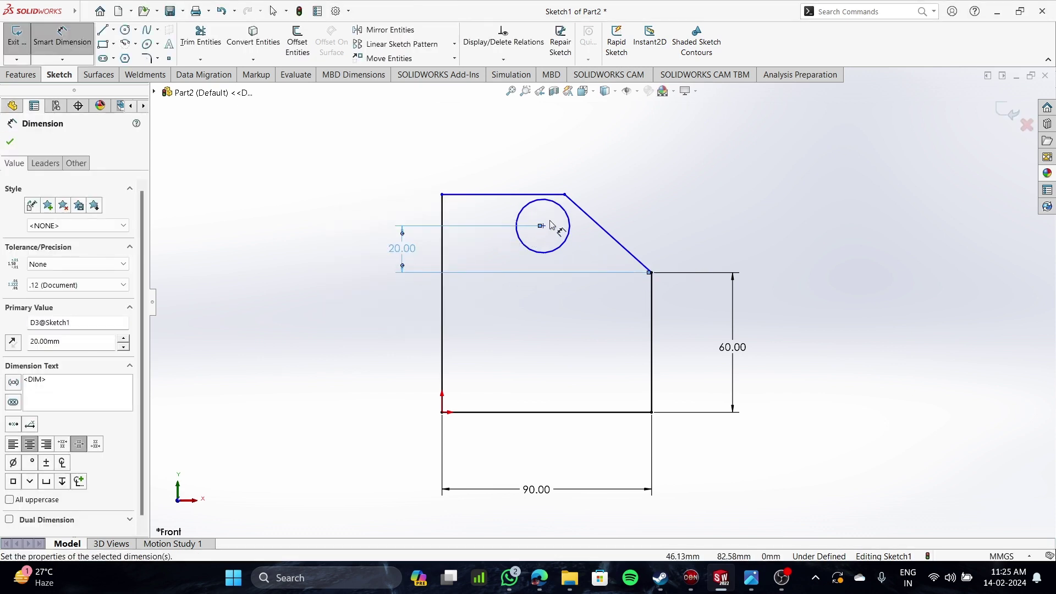
- Dimension the horizontal distance from the circle's centre to the profile's left edge as 35 mm
scroll(550, 220, "up", 1)
scroll(555, 220, "down", 1)
scroll(558, 222, "down", 1)
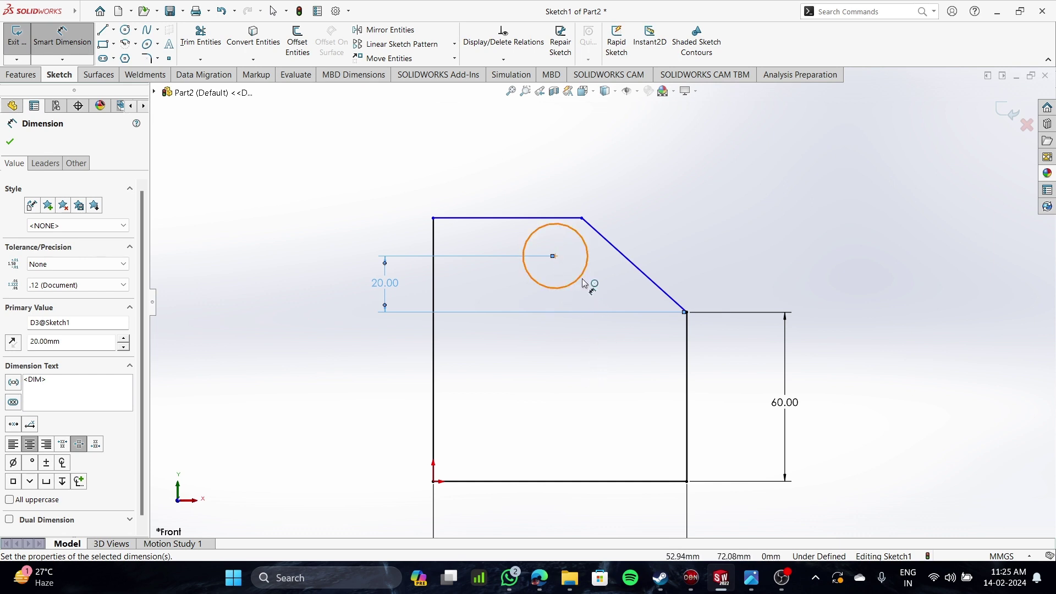
left_click(556, 258)
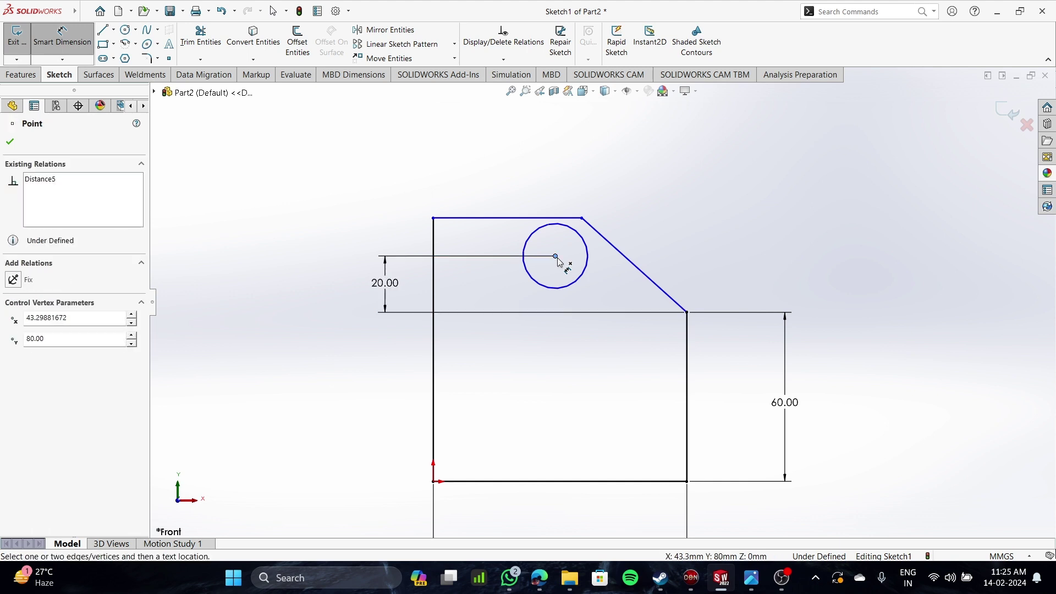
left_click(435, 235)
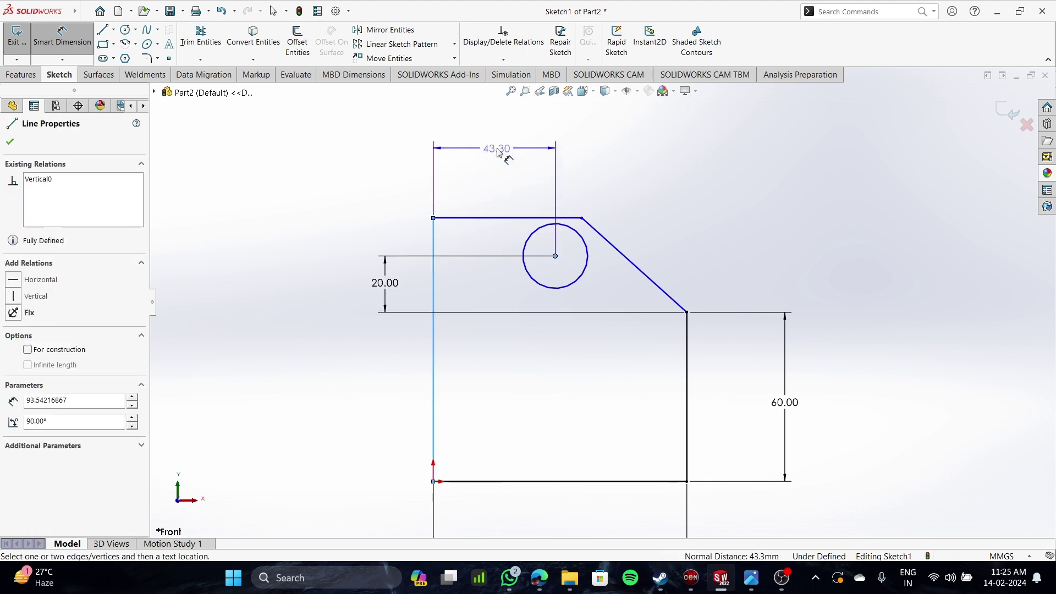
left_click(498, 152)
type("35")
key("Return")
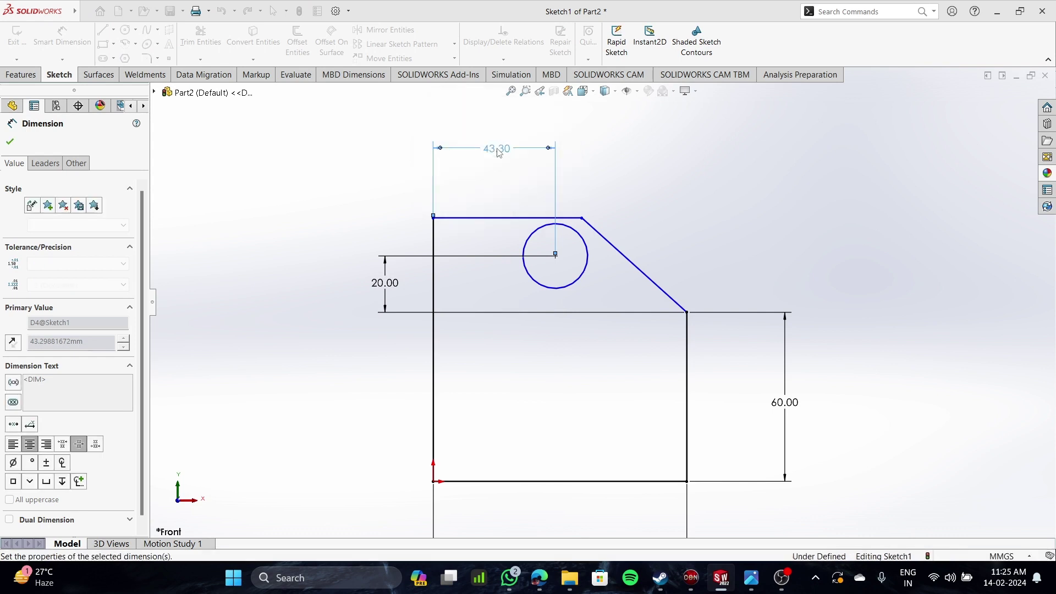
- Apply an 18 mm sketch fillet to the corner between the profile's top edge and the slanted edge
scroll(517, 264, "down", 2)
scroll(519, 265, "down", 2)
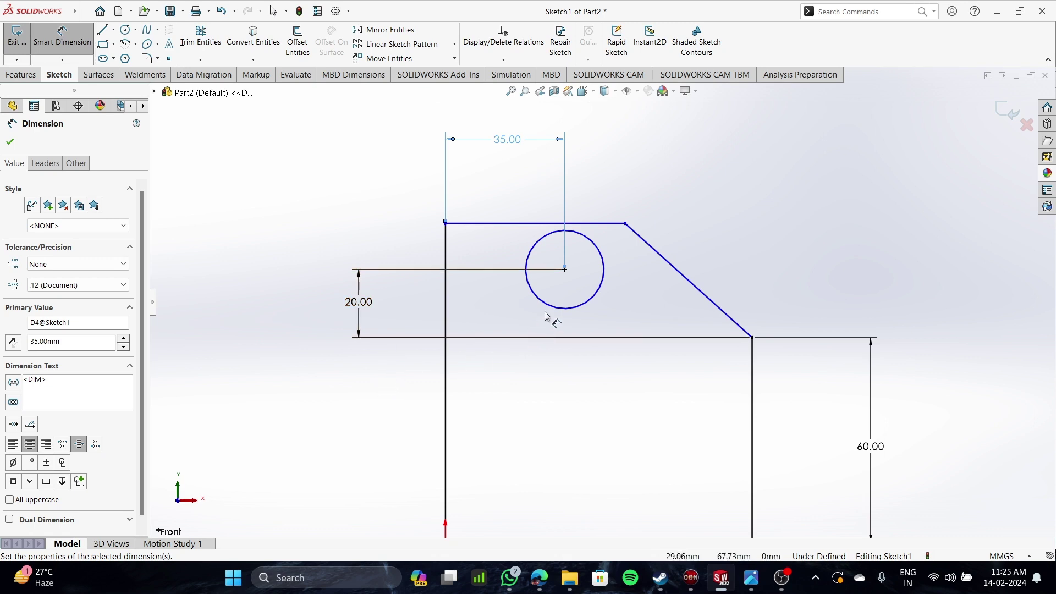
scroll(654, 297, "down", 1)
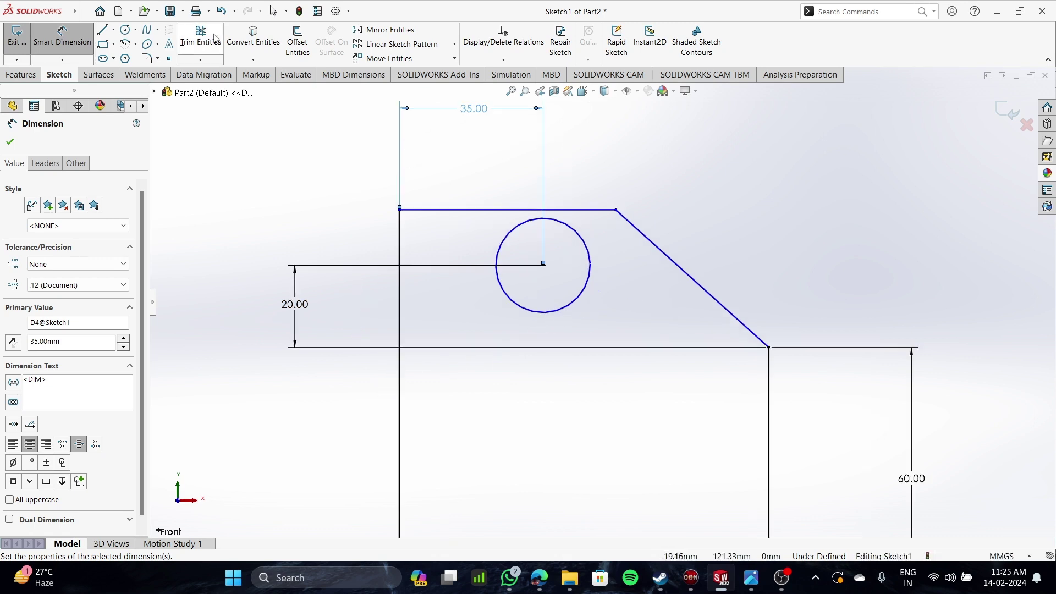
left_click(148, 59)
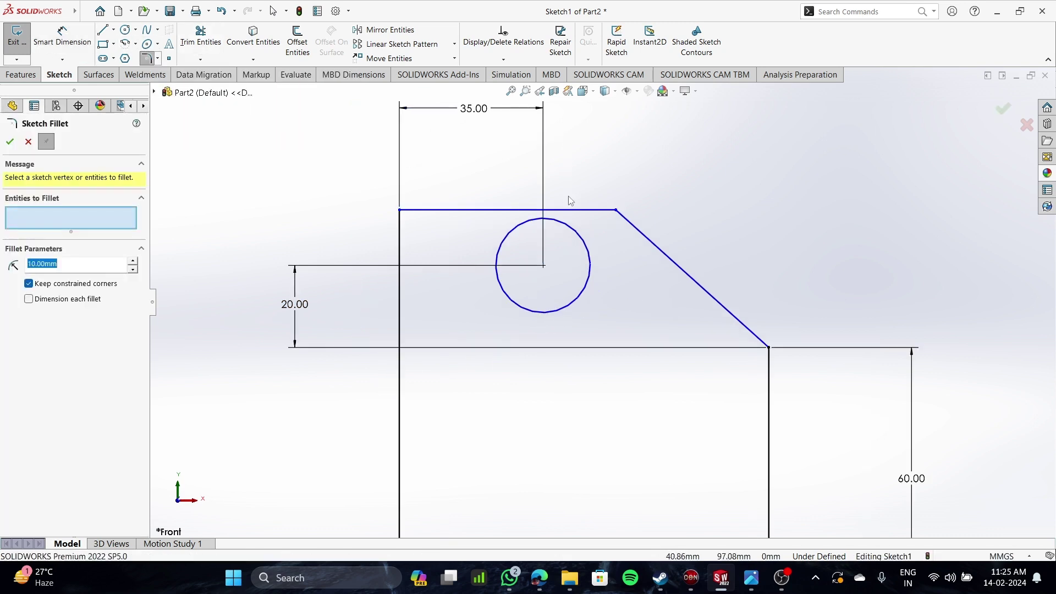
left_click(617, 211)
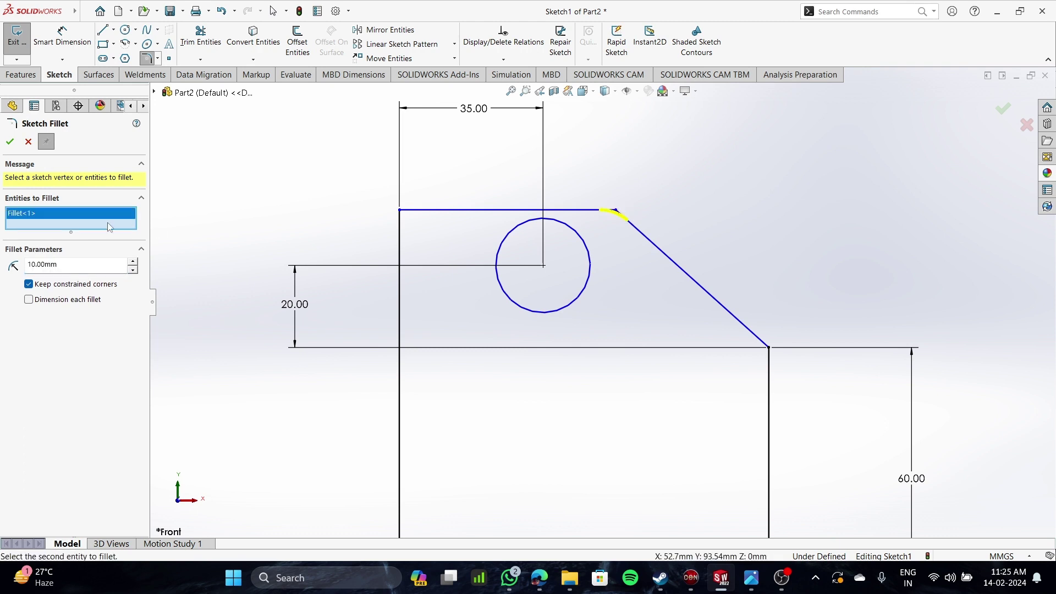
double_click(63, 264)
type("18")
key("Return")
left_click(9, 142)
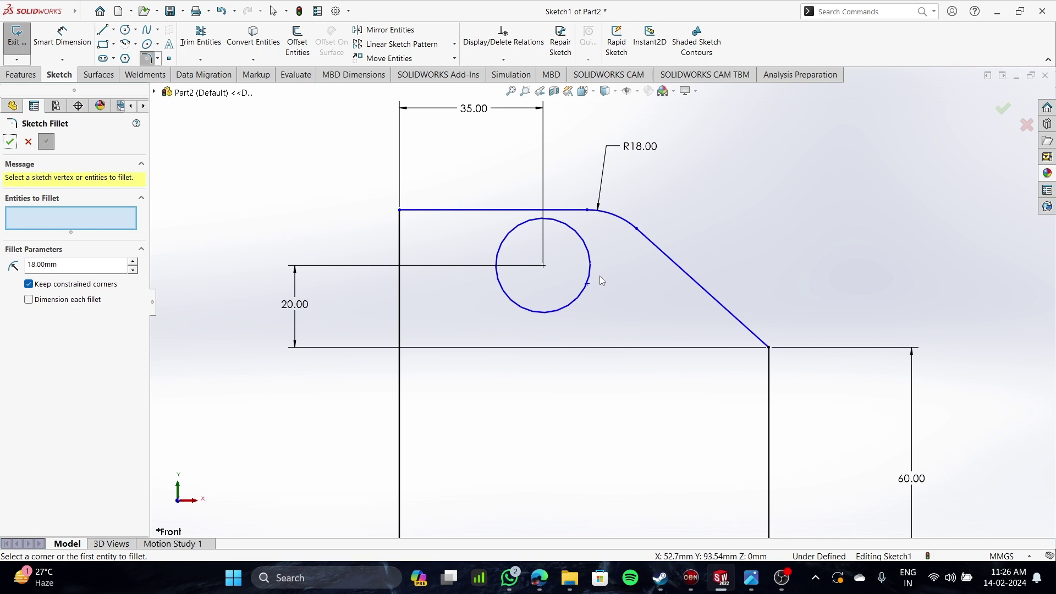
scroll(506, 292, "up", 3)
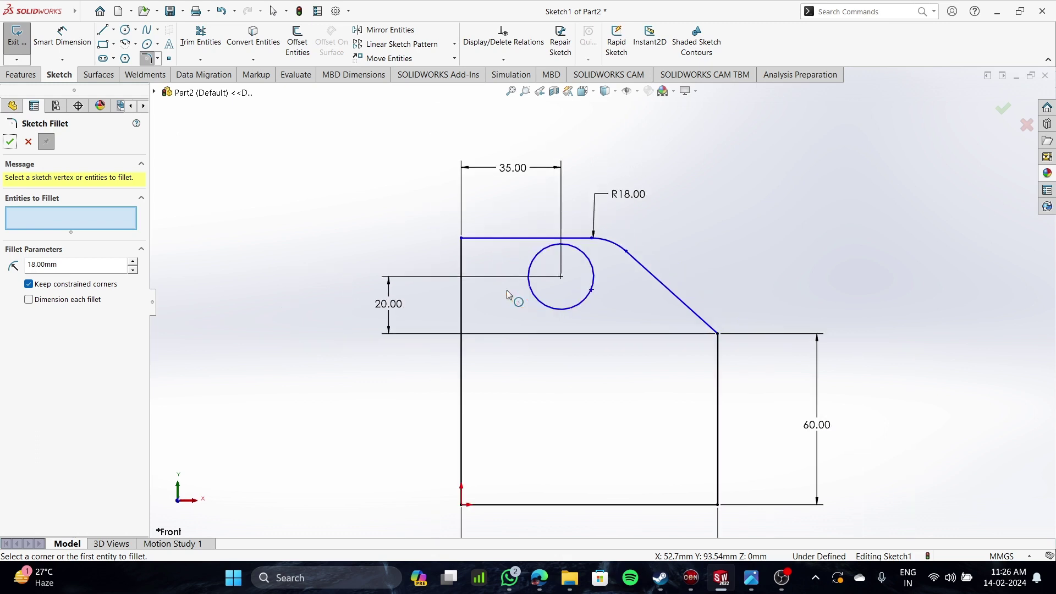
scroll(613, 308, "down", 1)
scroll(615, 309, "up", 2)
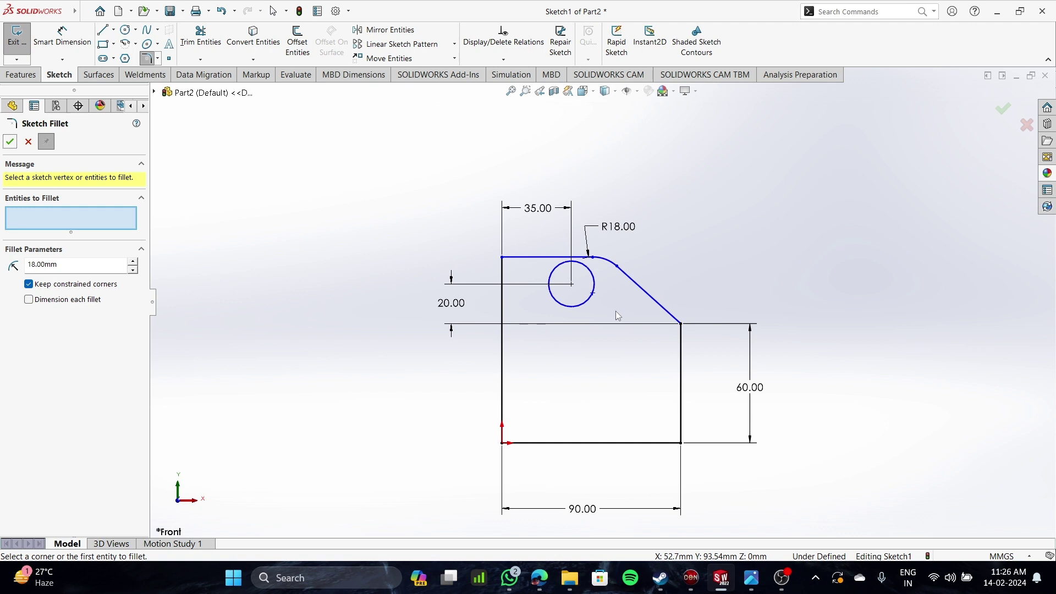
scroll(488, 459, "down", 1)
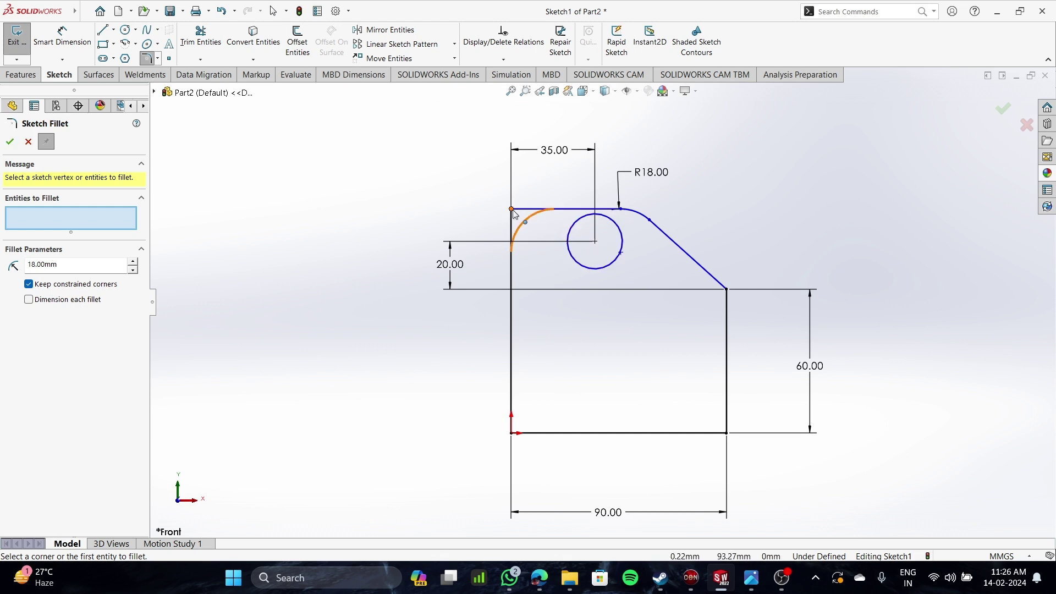
left_click(146, 58)
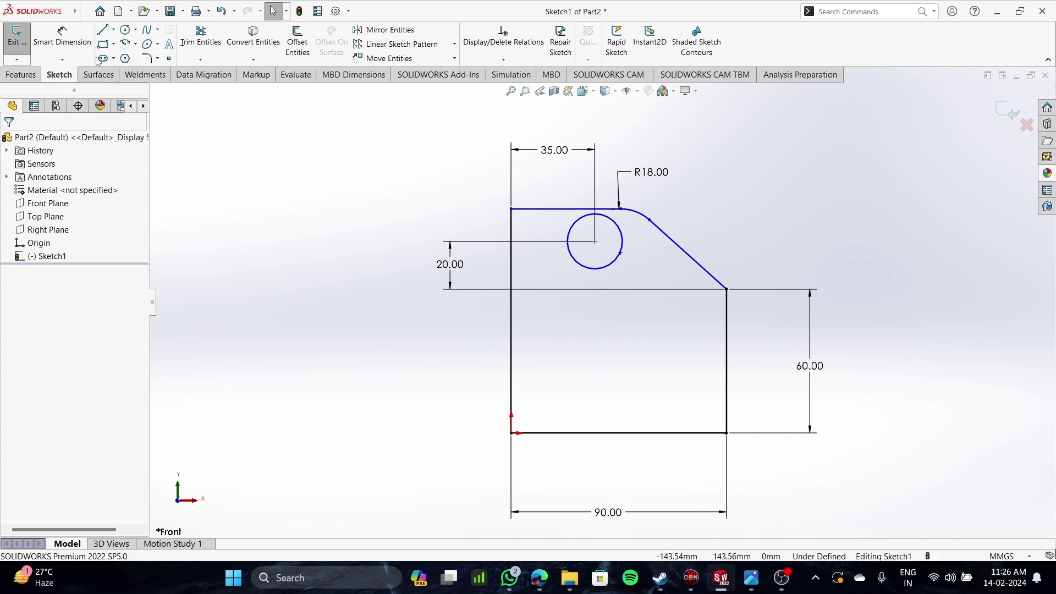
- Dimension the vertical distance from the circle's centre to the profile's upper left corner as 20 mm
left_click(63, 37)
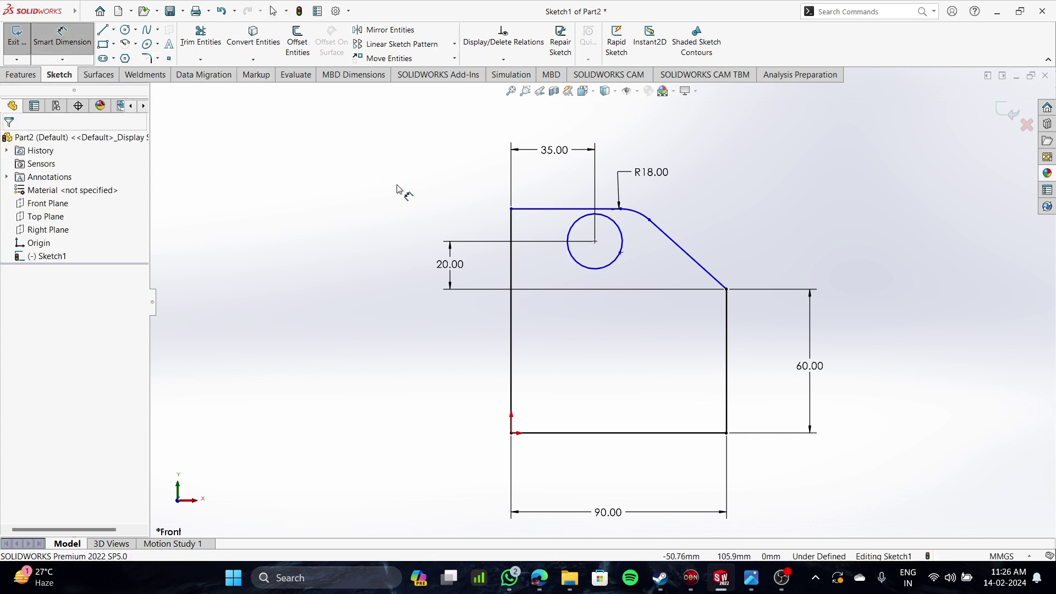
left_click(595, 242)
left_click(512, 208)
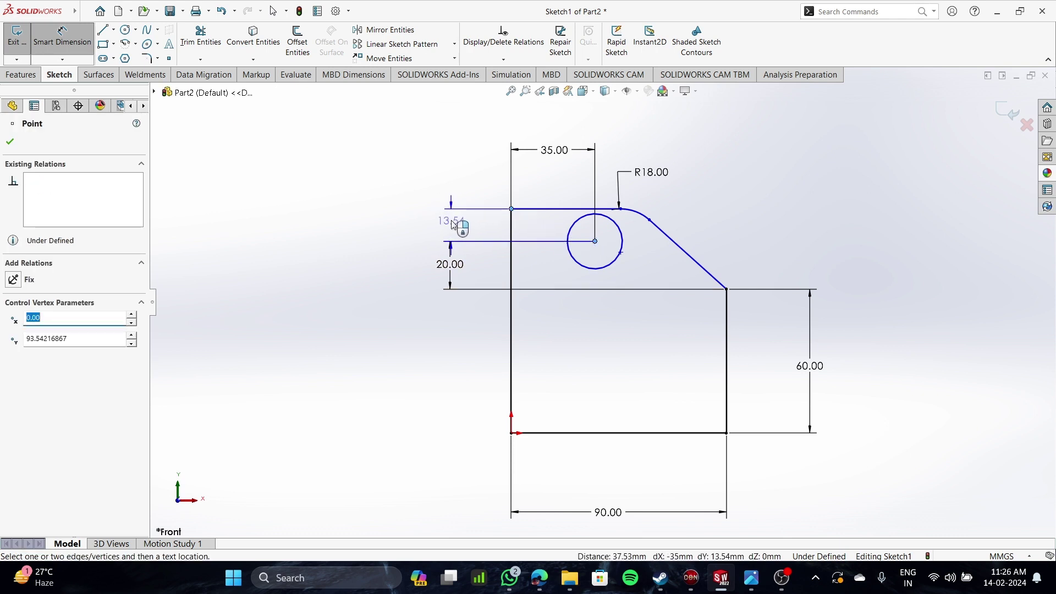
left_click(451, 227)
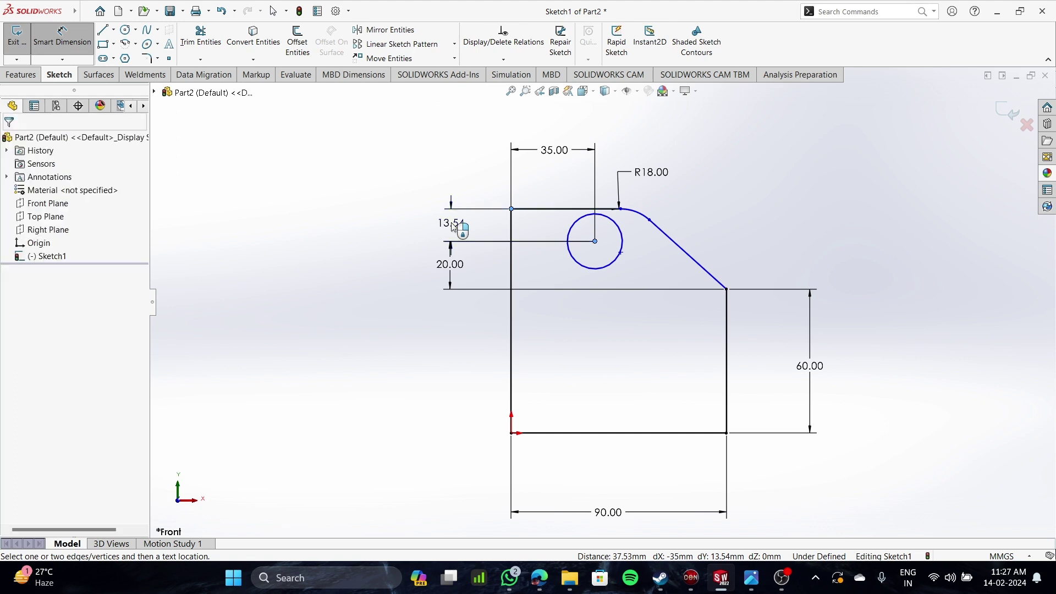
type("20")
key("Return")
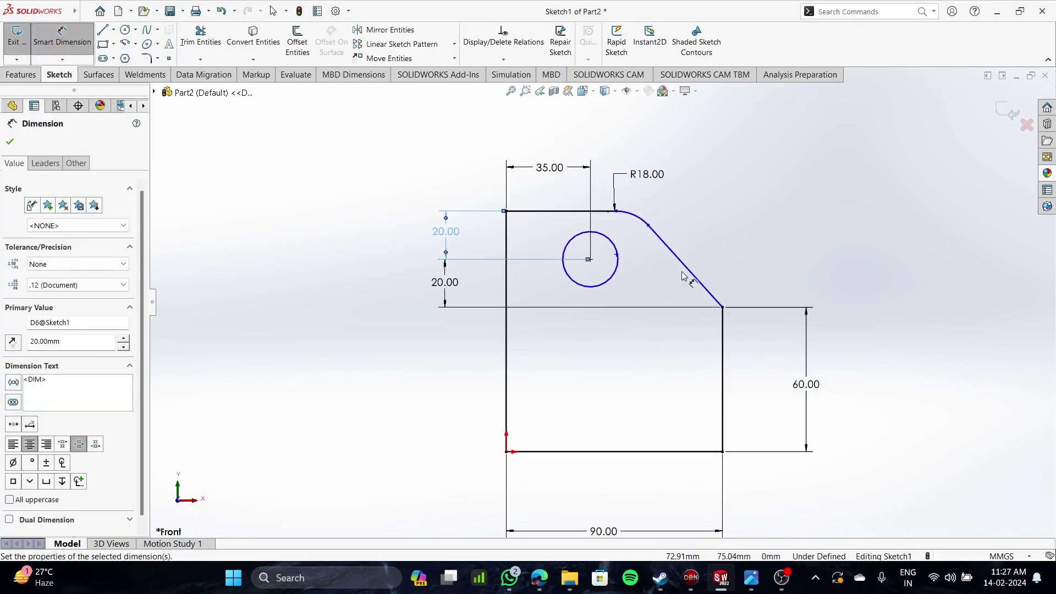
scroll(718, 256, "down", 1)
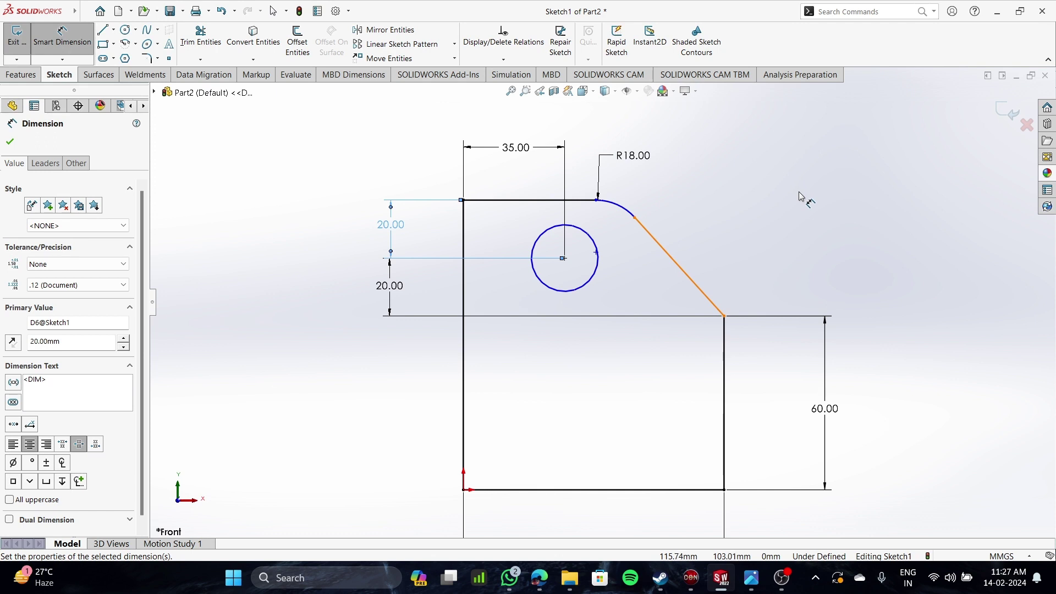
left_click(800, 197)
- Dimension the circle's diameter as 20 mm, with the dimension text outside the profile beyond the slanted edge
scroll(642, 340, "up", 3)
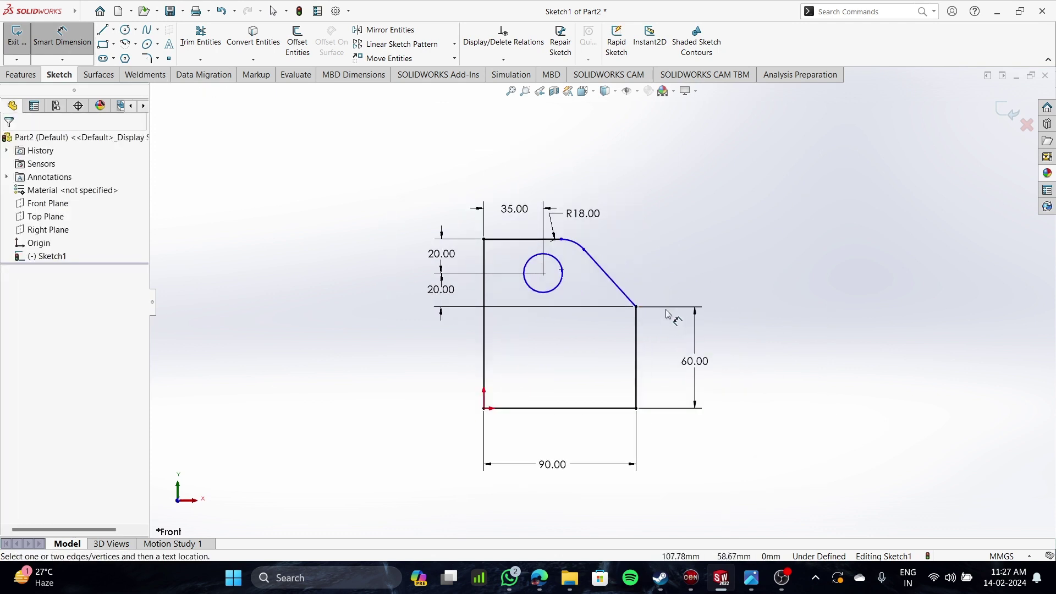
scroll(576, 414, "down", 1)
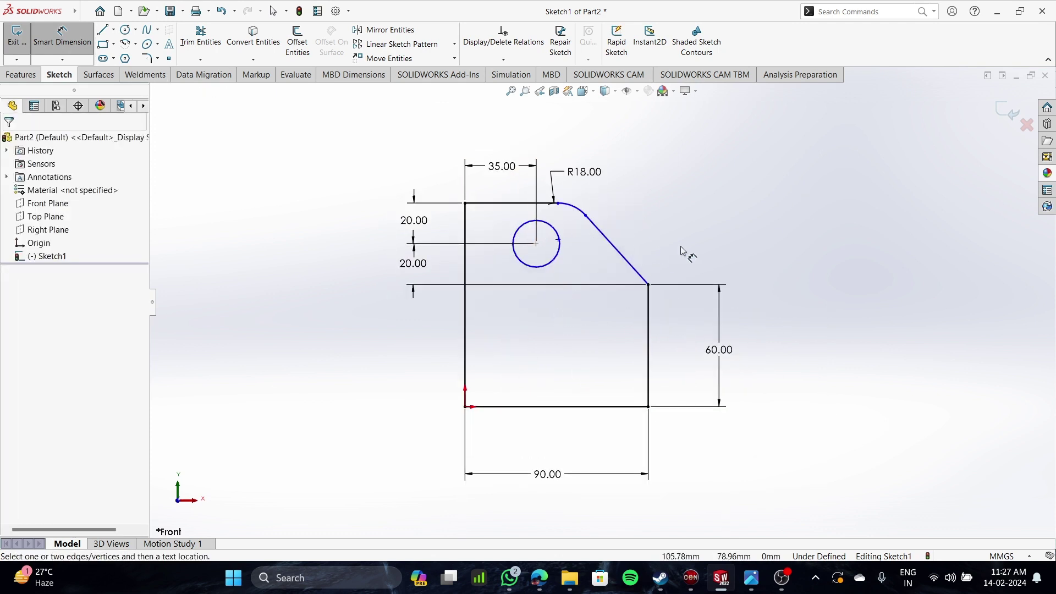
scroll(675, 247, "up", 1)
scroll(604, 242, "down", 8)
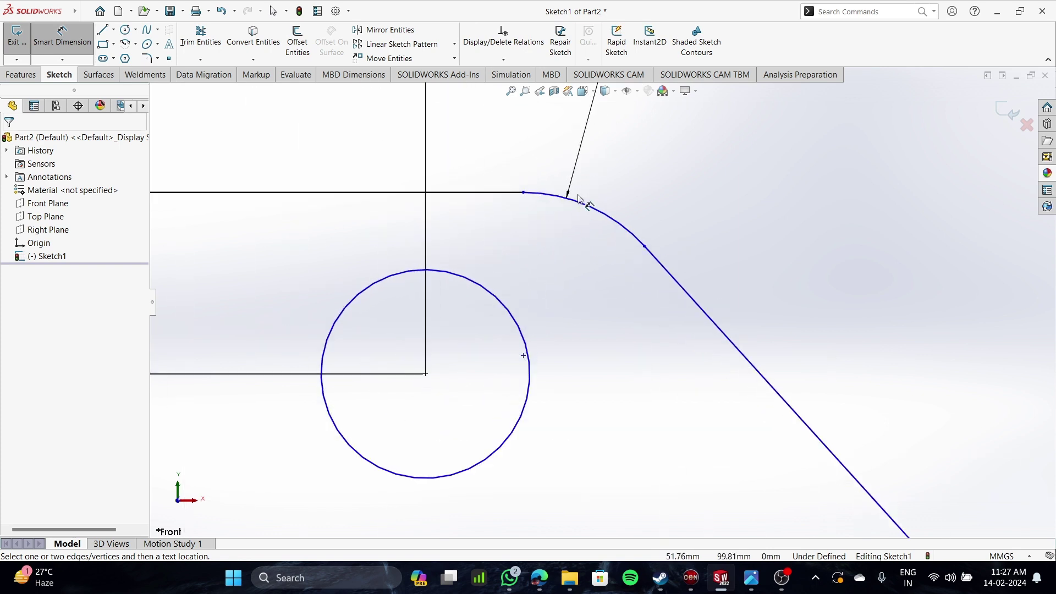
scroll(624, 253, "up", 5)
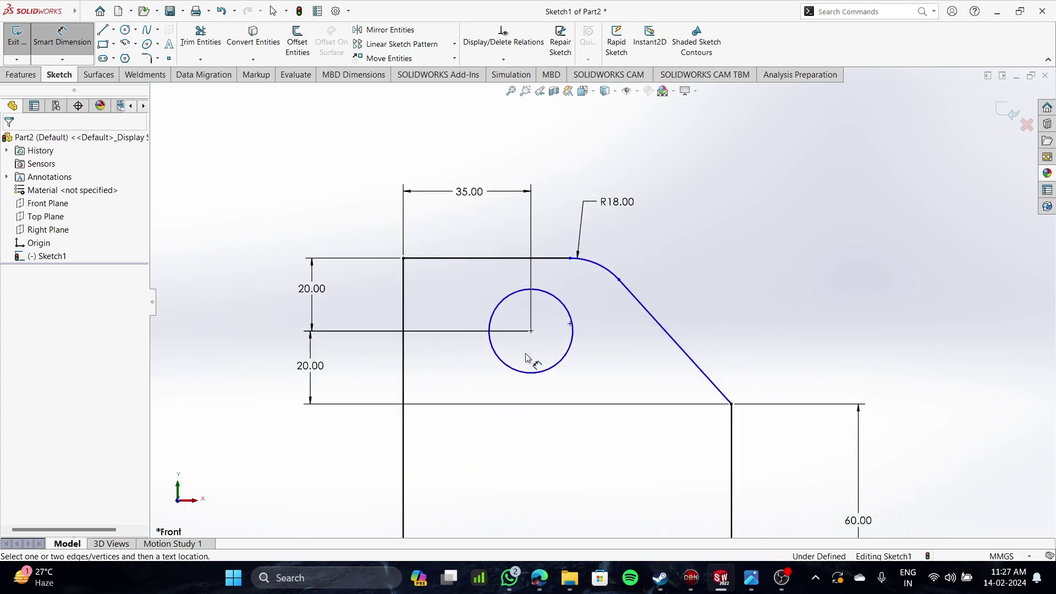
left_click(572, 314)
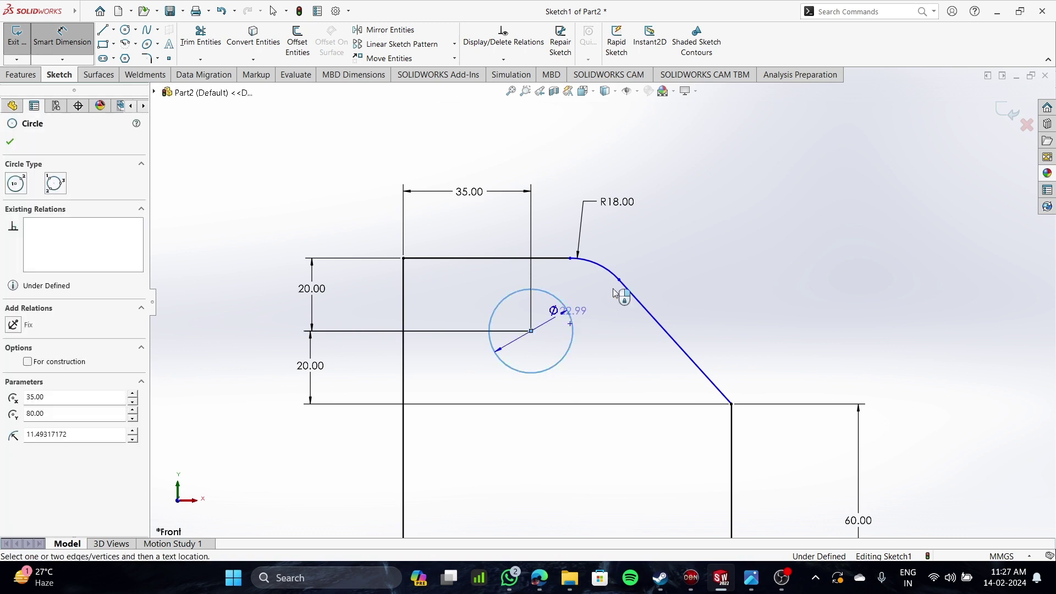
left_click(770, 188)
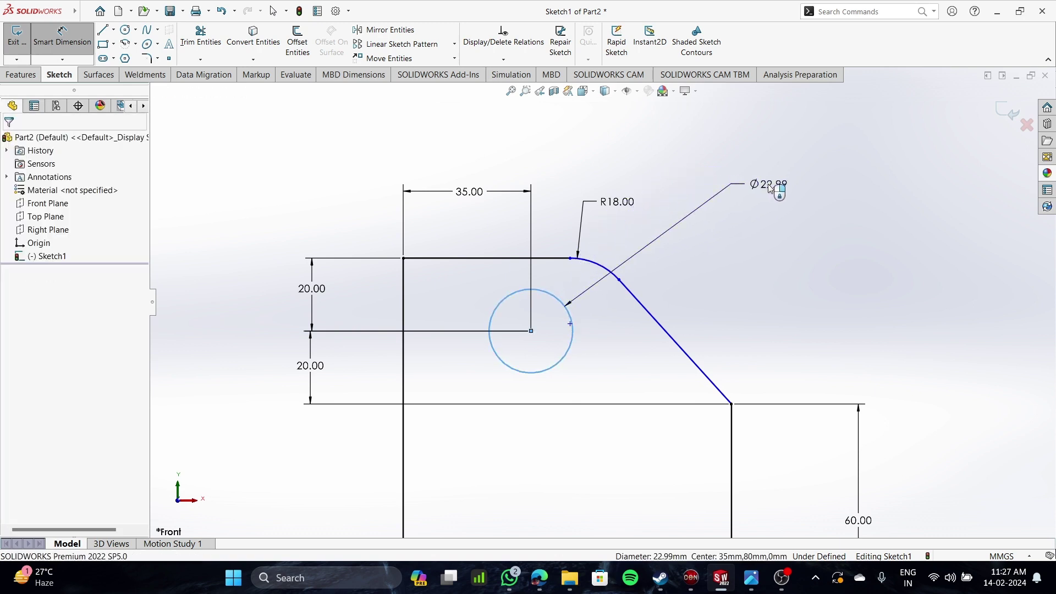
type("20")
key("Return")
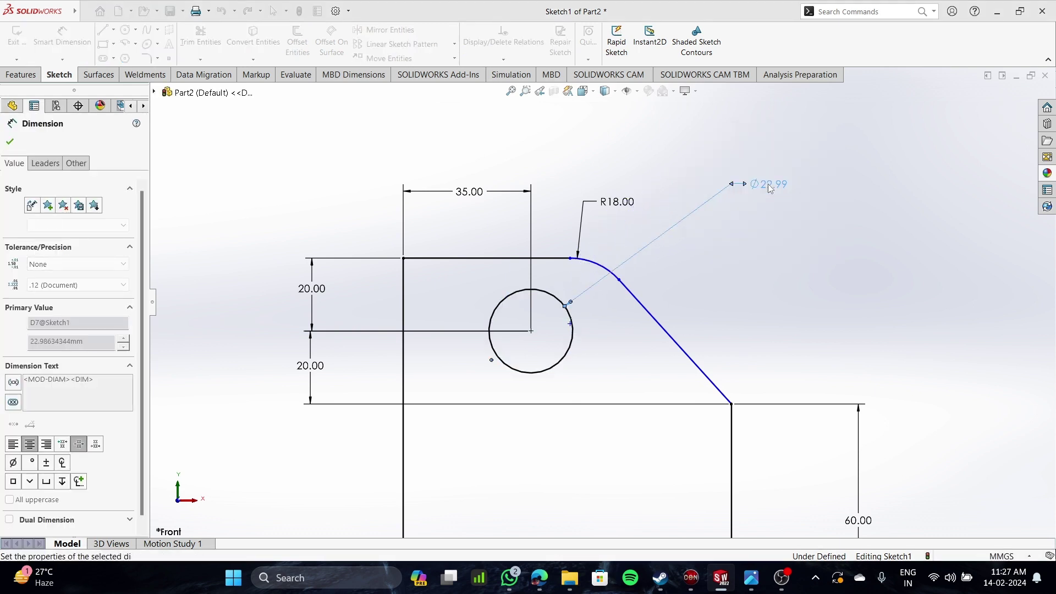
scroll(626, 324, "up", 2)
scroll(625, 324, "down", 2)
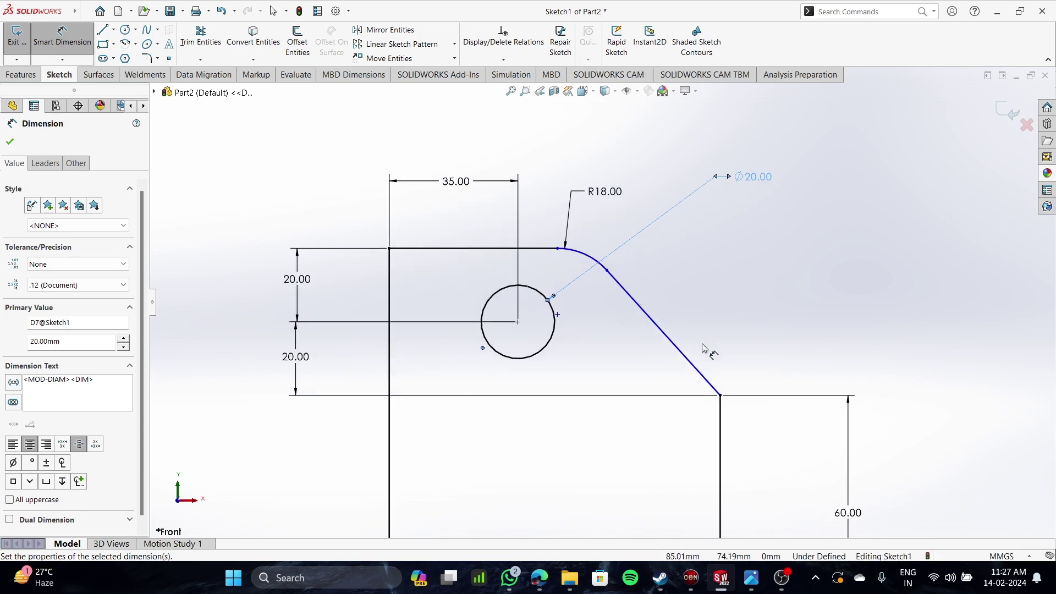
scroll(707, 354, "up", 2)
scroll(664, 400, "down", 1)
left_click(695, 251)
scroll(642, 226, "down", 2)
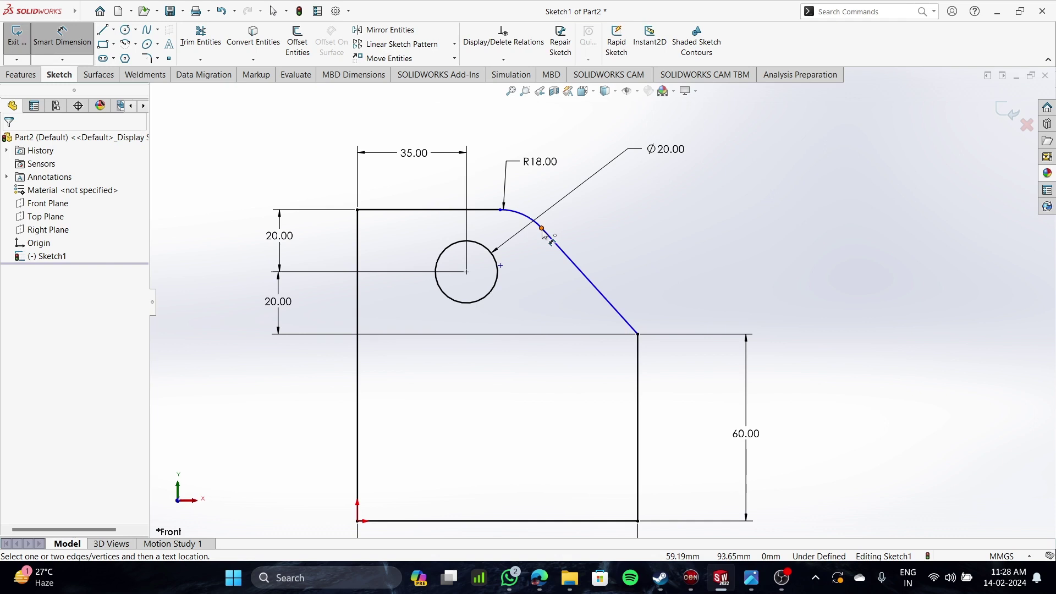
scroll(553, 369, "up", 1)
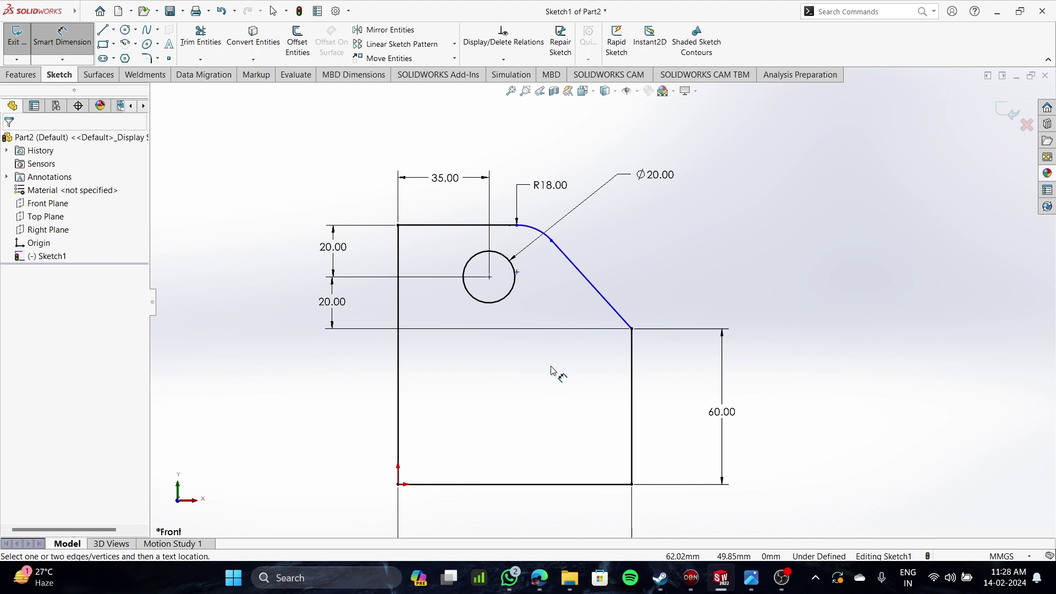
scroll(592, 298, "up", 3)
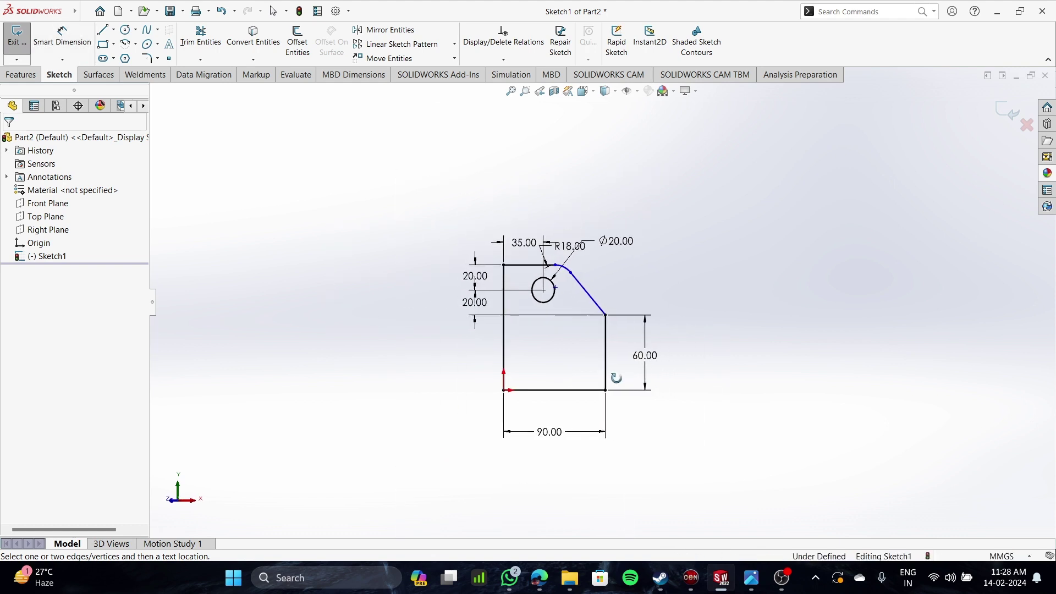
mouse_move(618, 378)
middle_mouse_down()
mouse_move(572, 379)
mouse_move(652, 379)
middle_mouse_up()
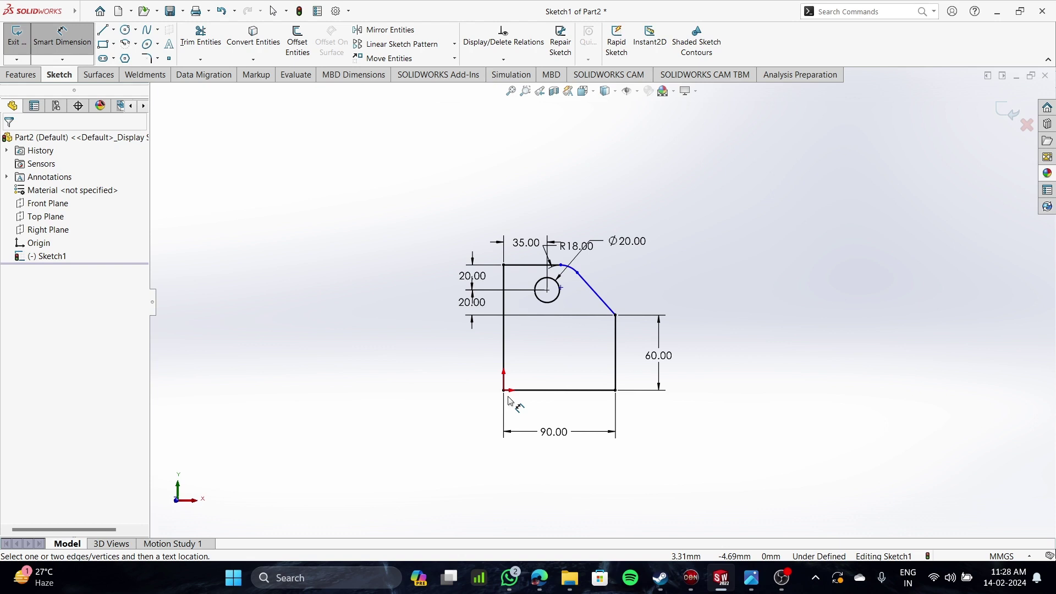
scroll(602, 341, "down", 2)
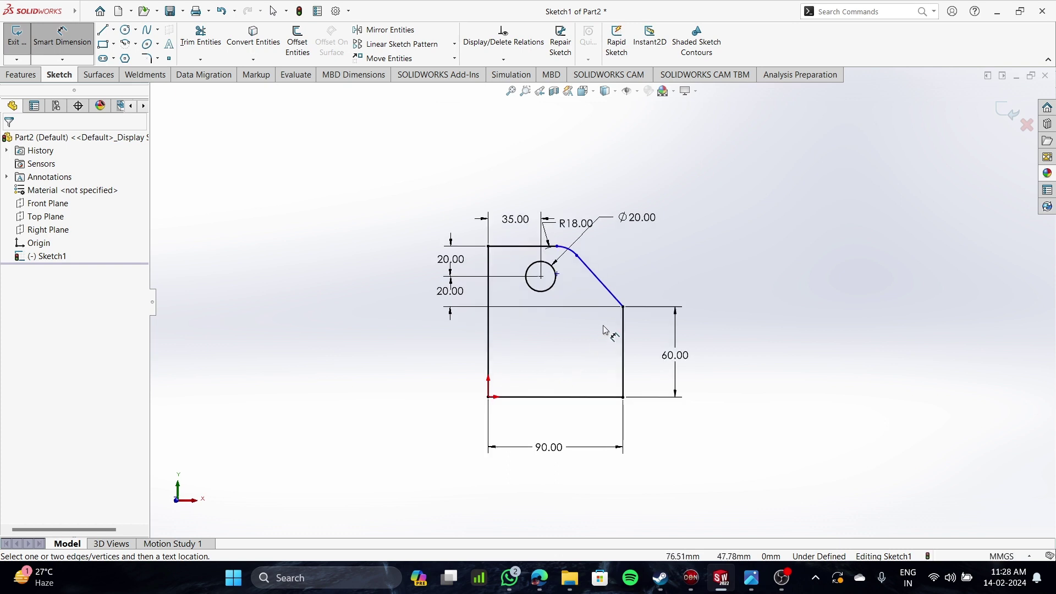
- Extrude the plate profile as a blind boss 75 mm deep, with the direction reversed to run behind the sketch plane
left_click(21, 75)
left_click(22, 40)
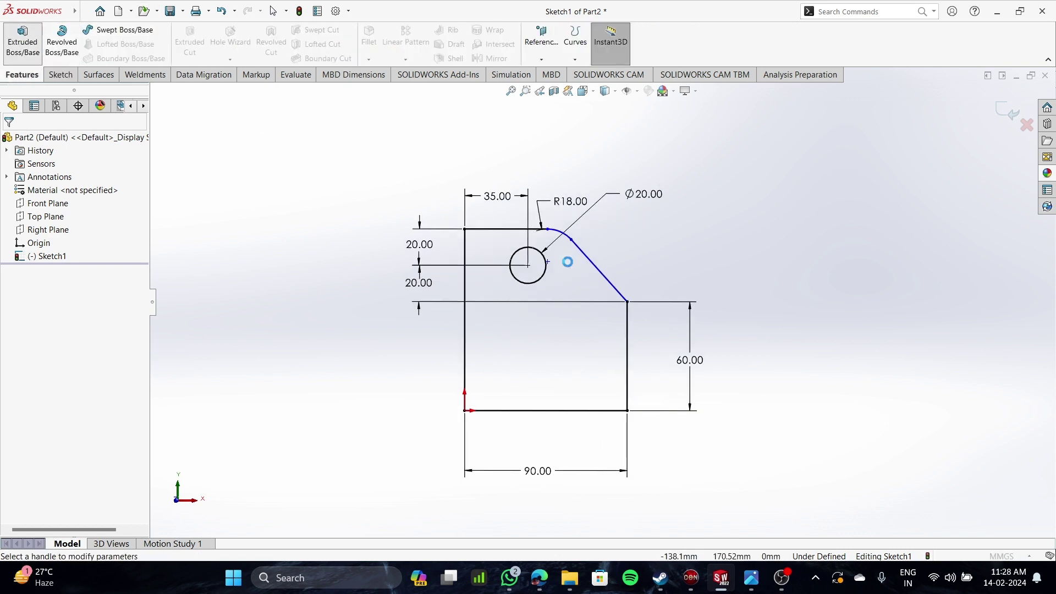
scroll(579, 347, "up", 3)
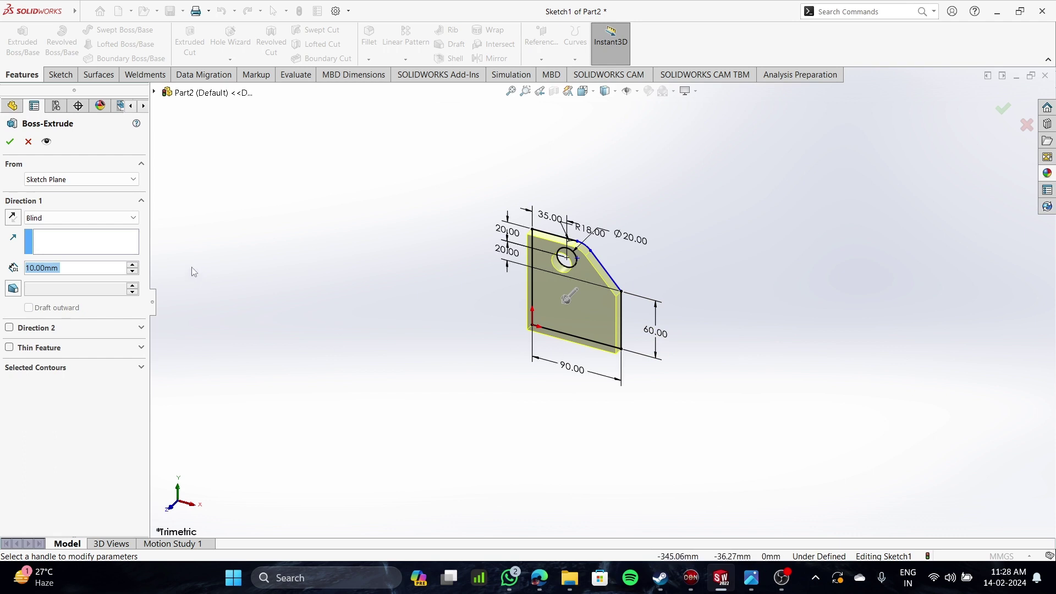
type("75")
key("Return")
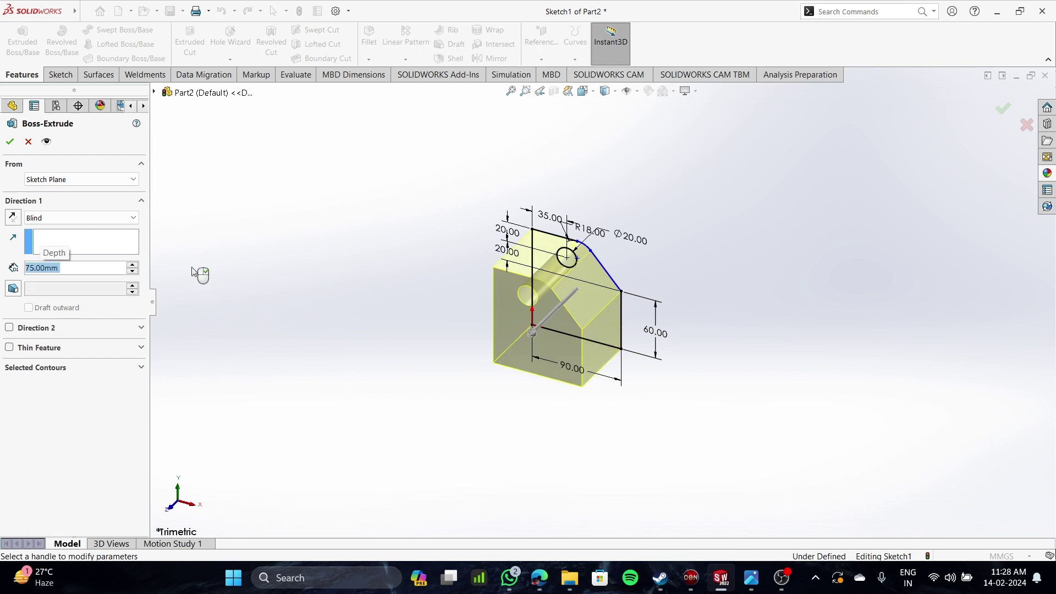
left_click(13, 217)
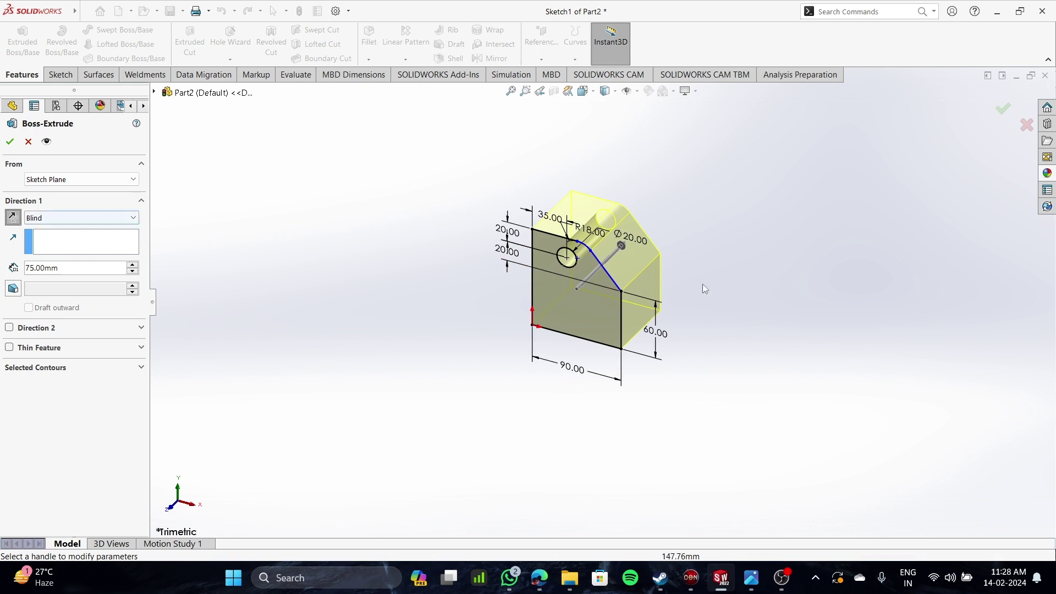
scroll(744, 301, "down", 2)
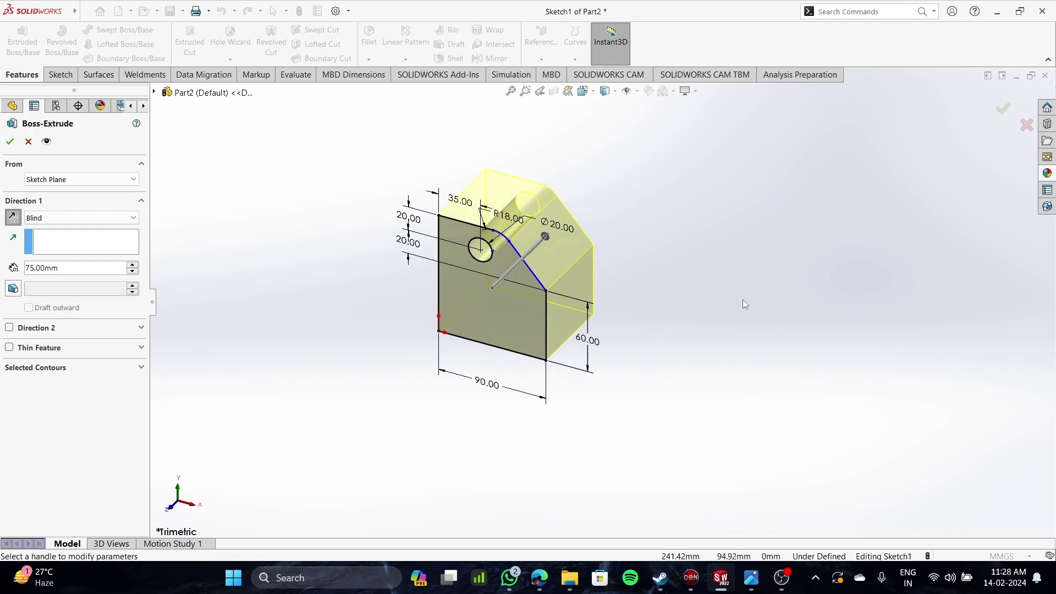
left_click(10, 142)
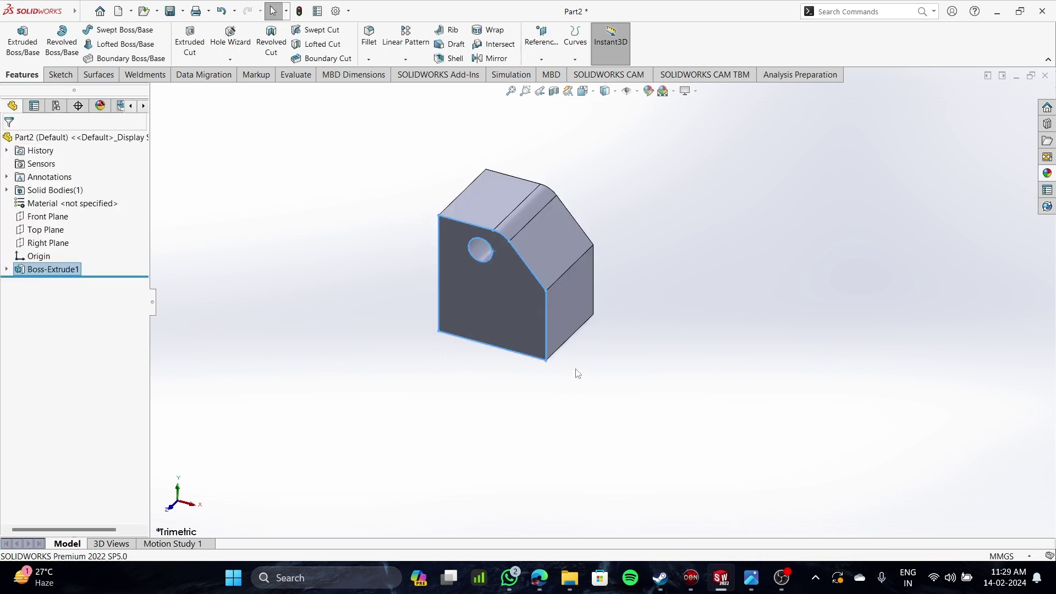
- Sketch a closed rectangle about 37 mm wide on the block's vertical side face below the slope, with its base on the lower edge
left_click(59, 75)
left_click(290, 246)
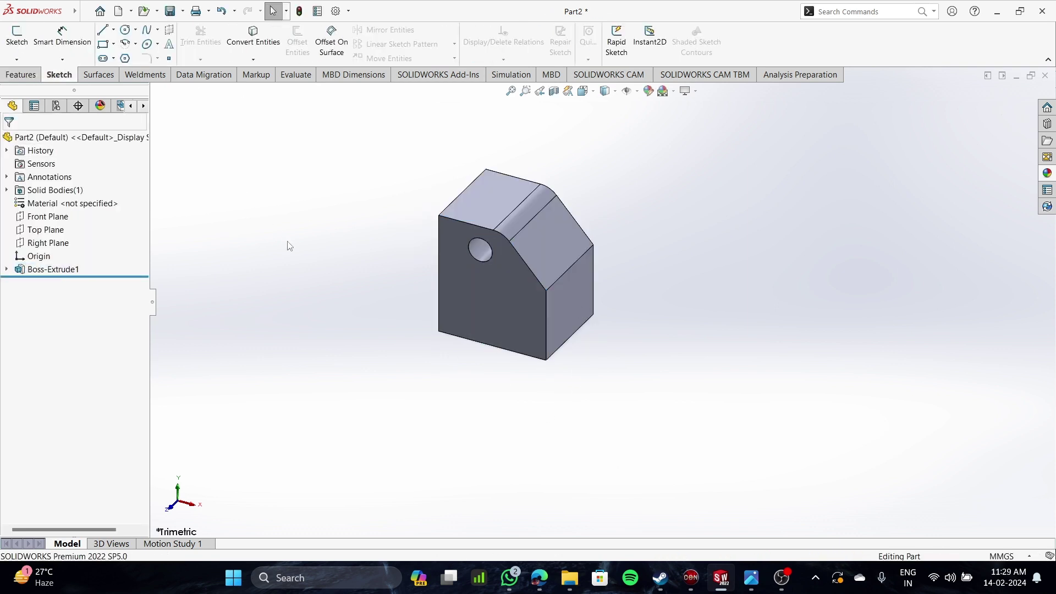
left_click(109, 48)
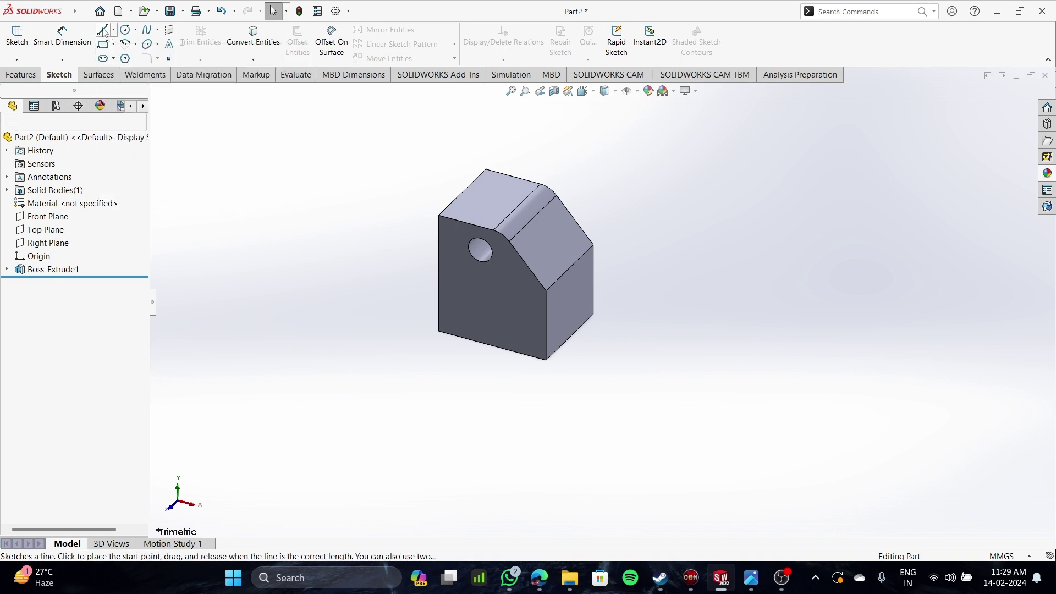
left_click(572, 309)
key("l")
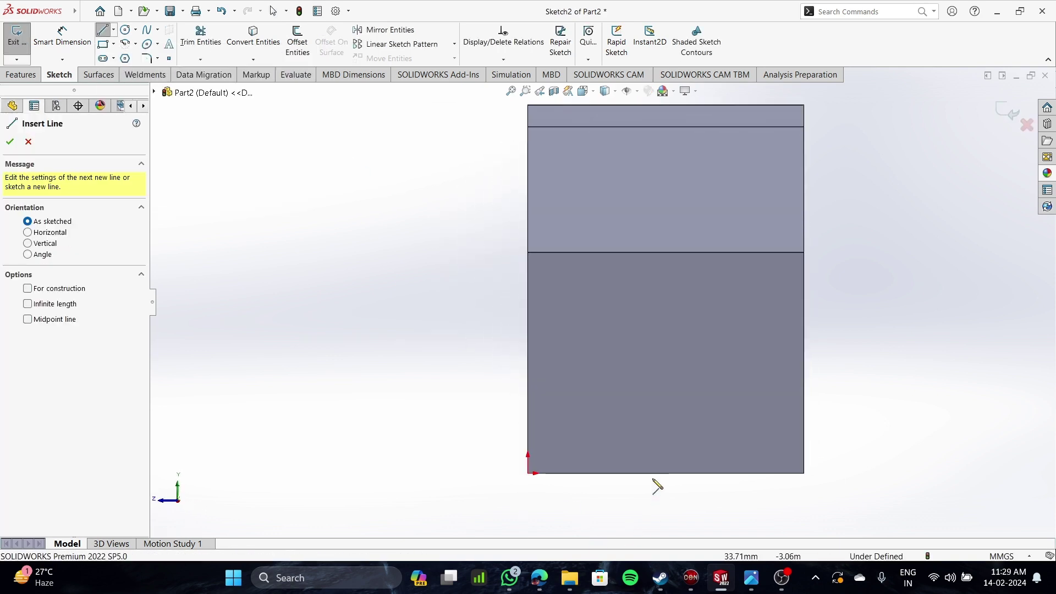
left_click(602, 473)
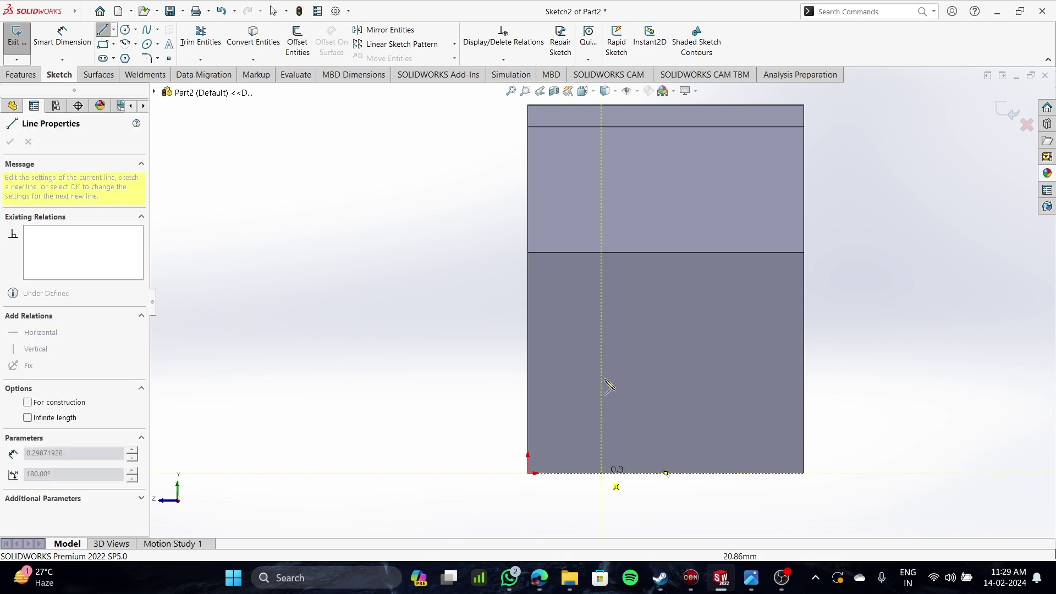
left_click(601, 324)
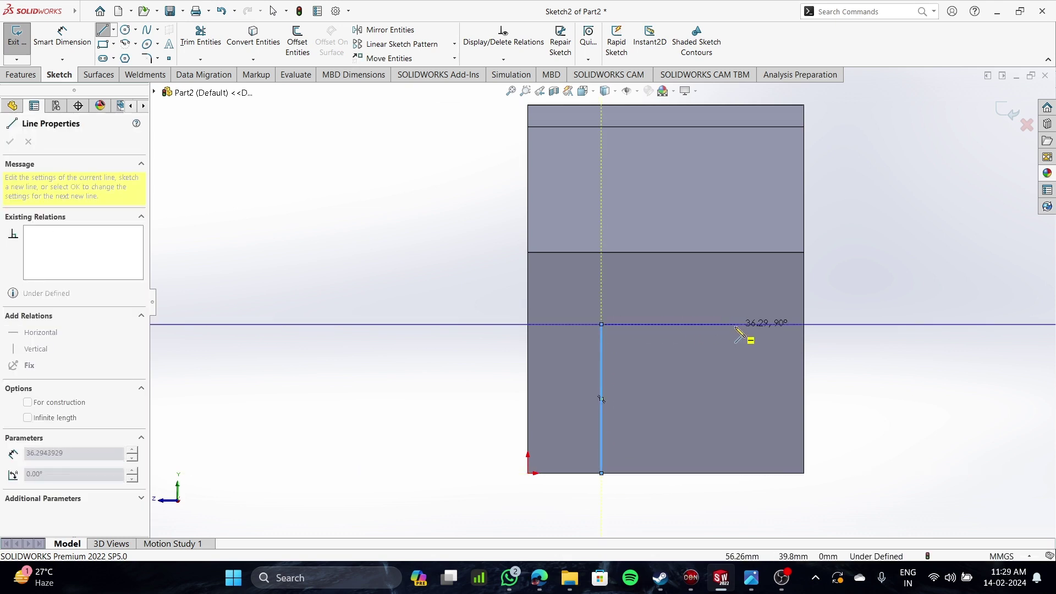
left_click(736, 324)
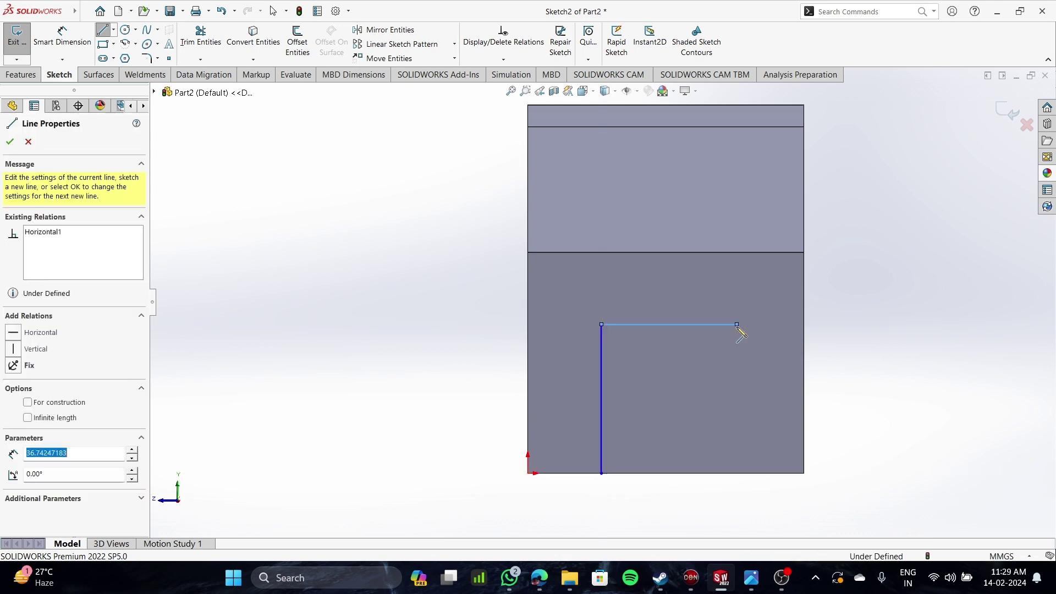
left_click(737, 473)
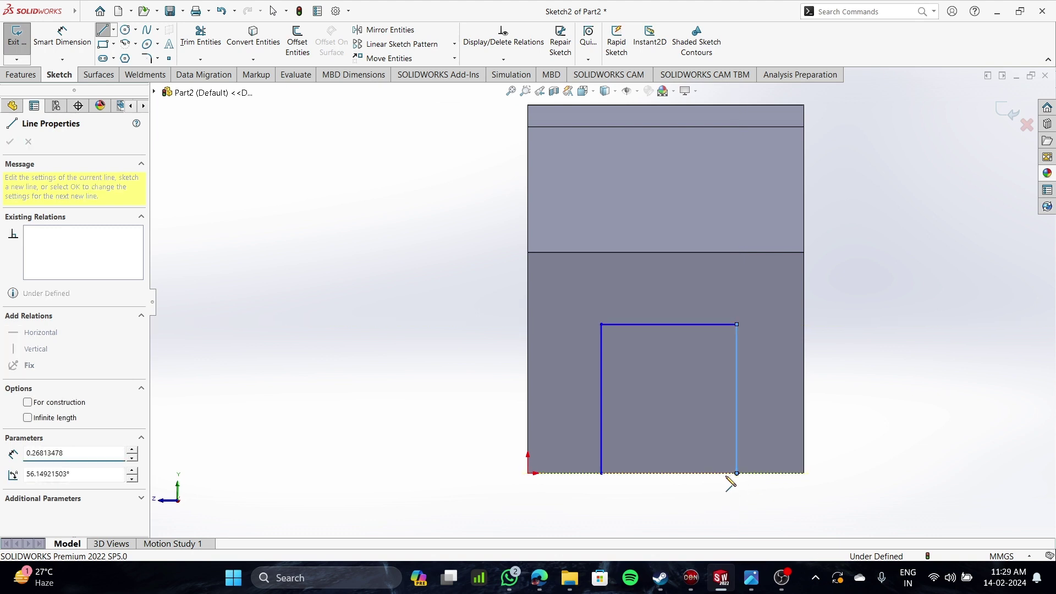
left_click(602, 473)
scroll(816, 385, "up", 1)
scroll(811, 378, "down", 3)
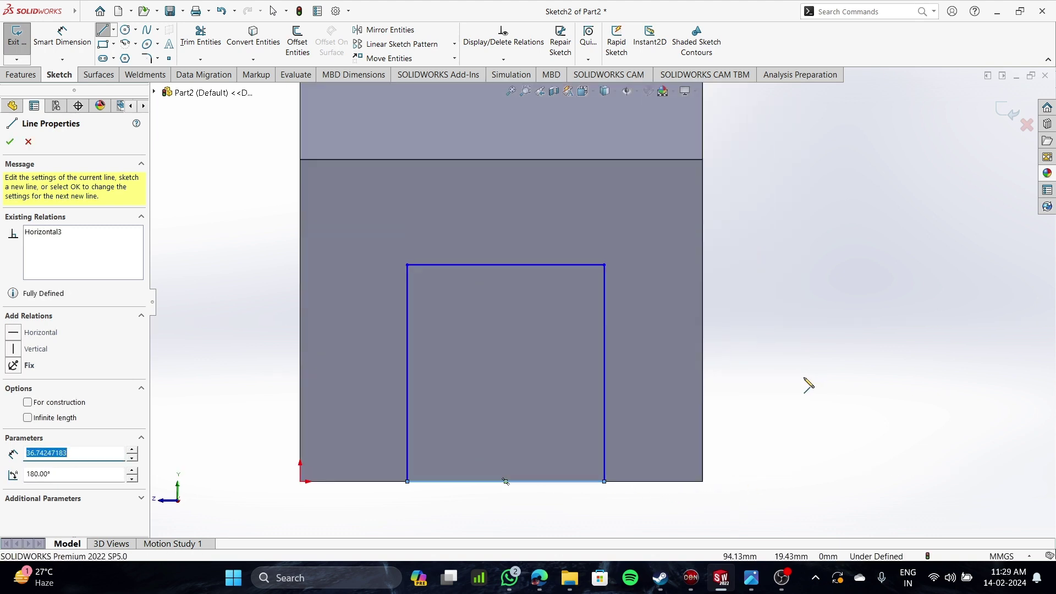
- Dimension the width of the rectangle's base as 35 mm, with the dimension text below the block
left_click(68, 34)
scroll(449, 388, "up", 1)
scroll(449, 391, "up", 1)
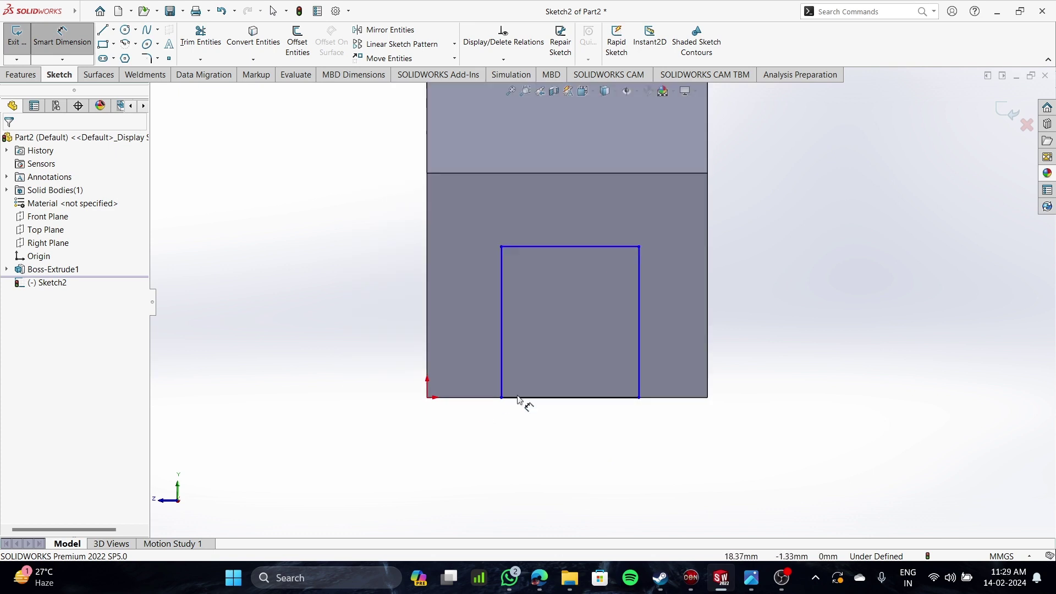
left_click(560, 402)
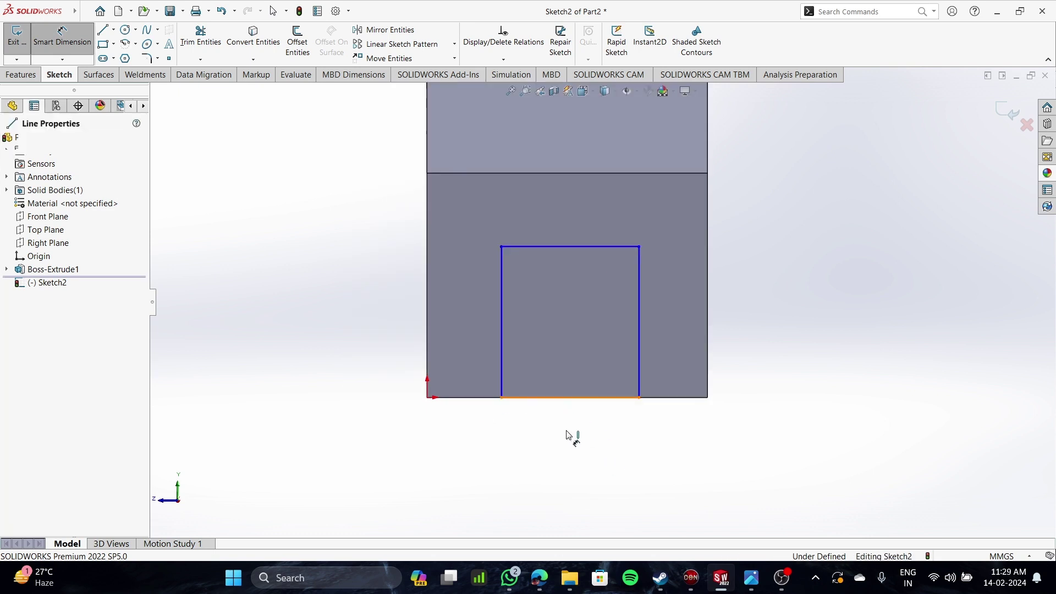
left_click(570, 435)
type("35")
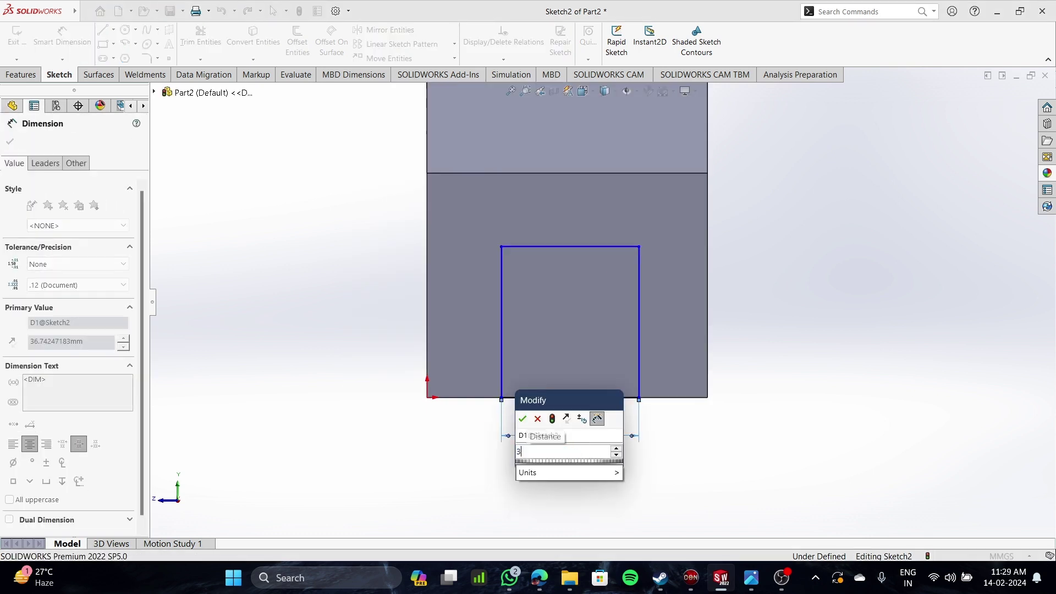
key("Return")
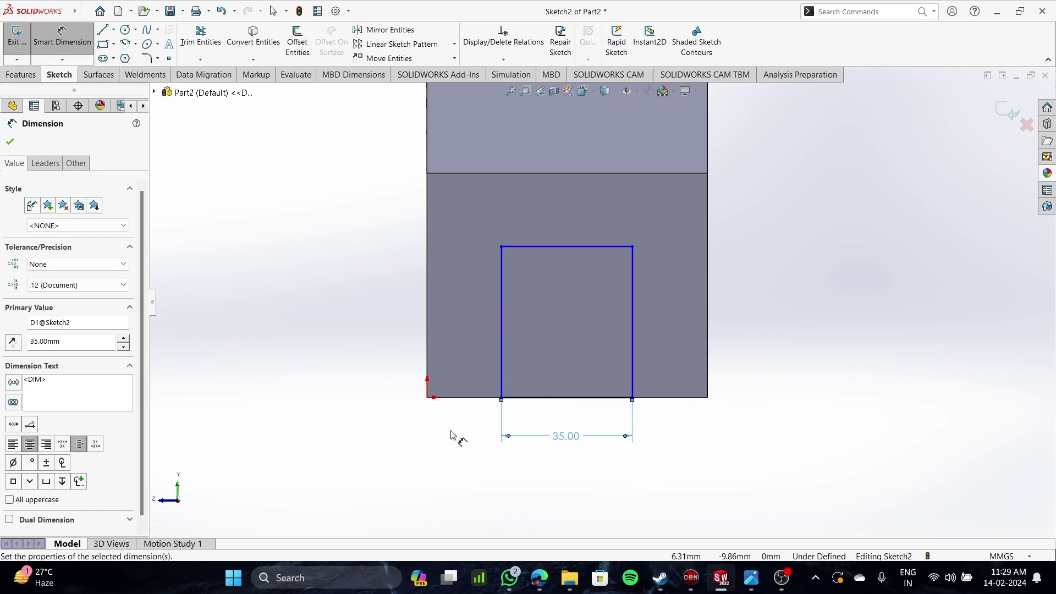
- Dimension the horizontal distance from the block's lower left corner to the rectangle's lower left corner as 20 mm
left_click(428, 398)
left_click(502, 399)
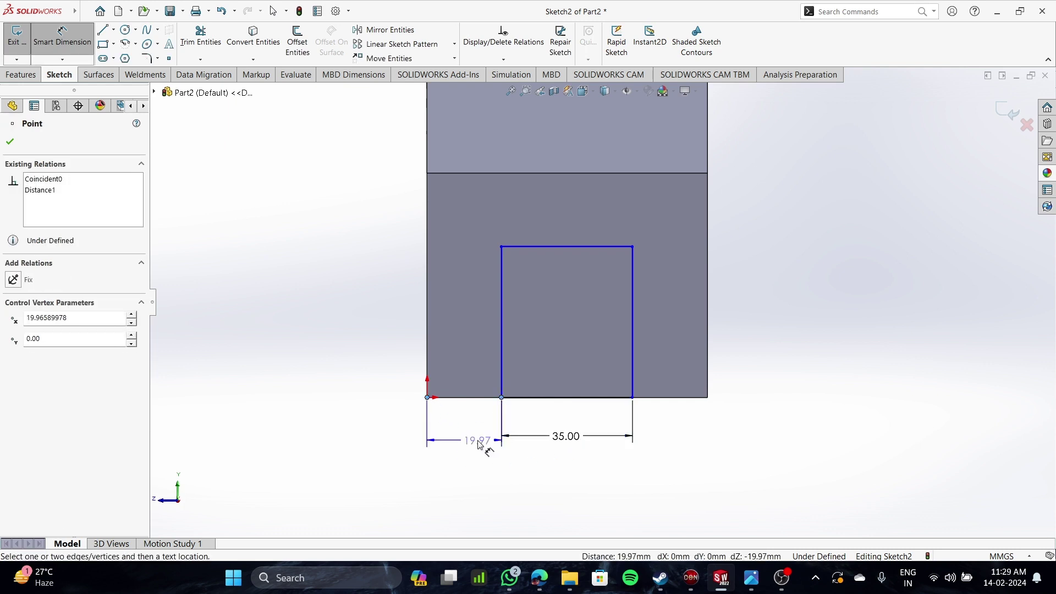
left_click(485, 440)
type("20")
key("Return")
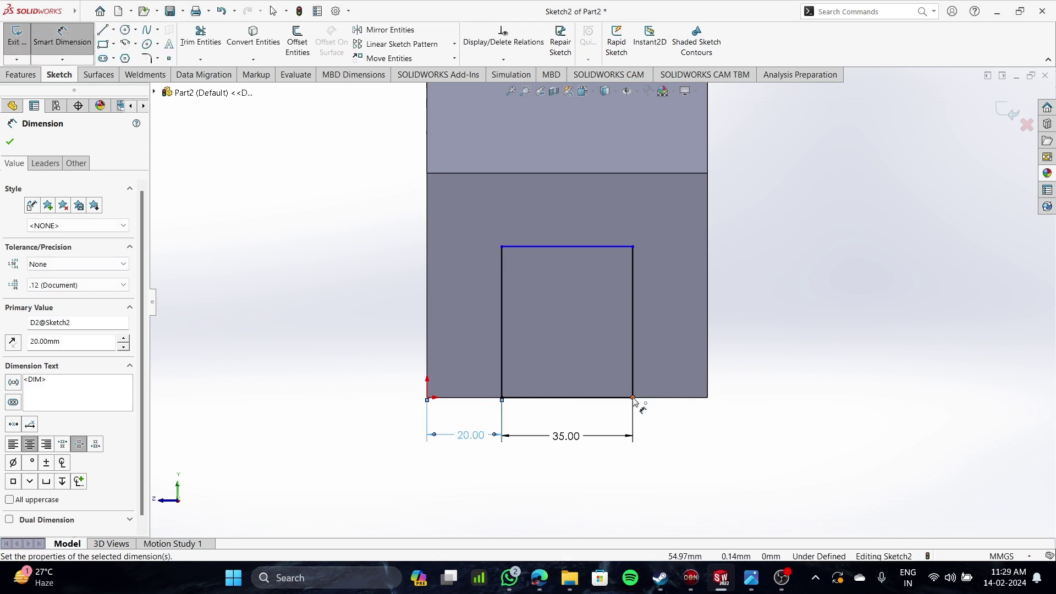
- Dimension the height of the lower rectangle as 40 mm, with the dimension text outside the block's right edge
scroll(609, 350, "up", 3)
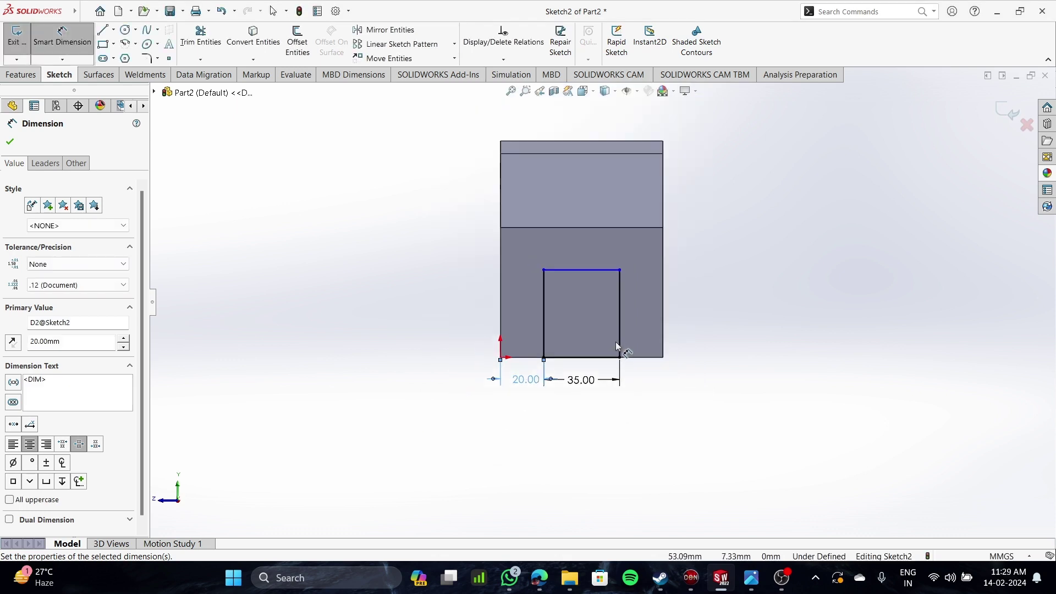
scroll(616, 343, "down", 2)
scroll(554, 180, "up", 1)
scroll(553, 180, "down", 1)
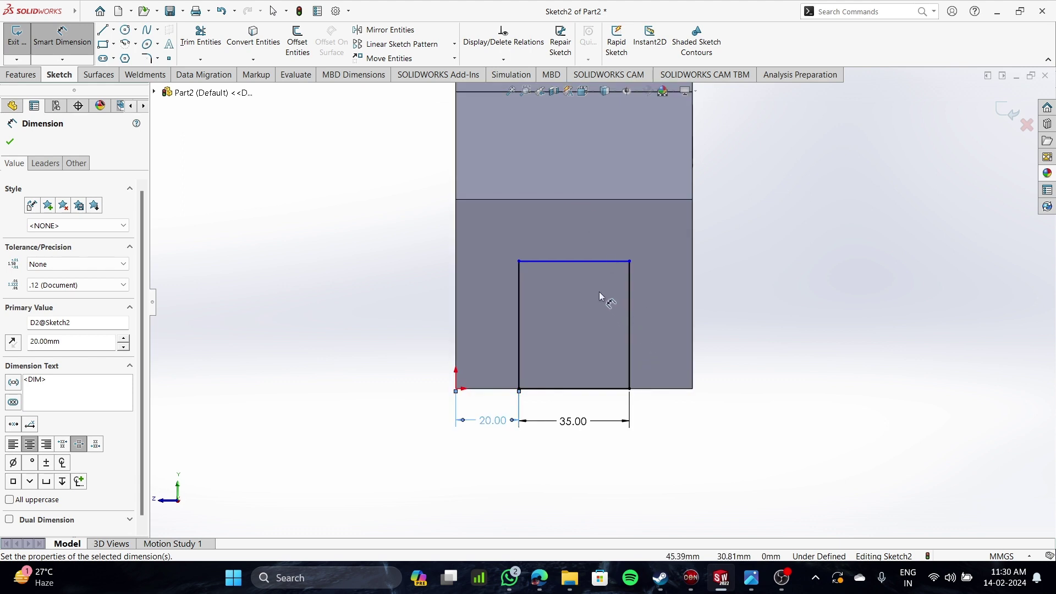
left_click(630, 308)
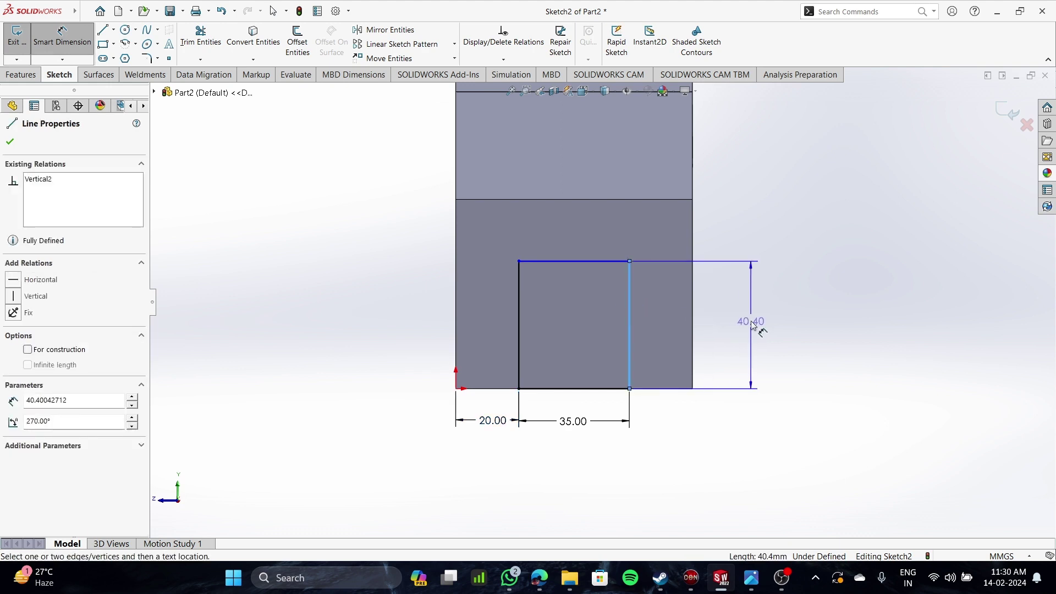
left_click(753, 324)
type("40")
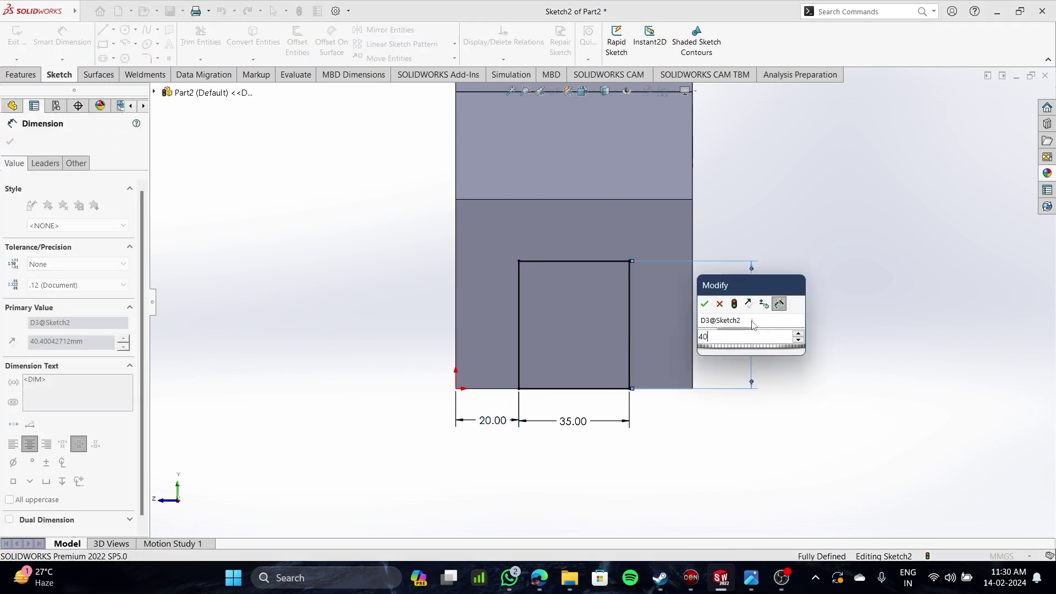
key("Return")
- Sketch a closed rectangle about 48 mm wide over the upper part of the block, spanning from the slope's lower edge to the top edge
scroll(601, 302, "up", 1)
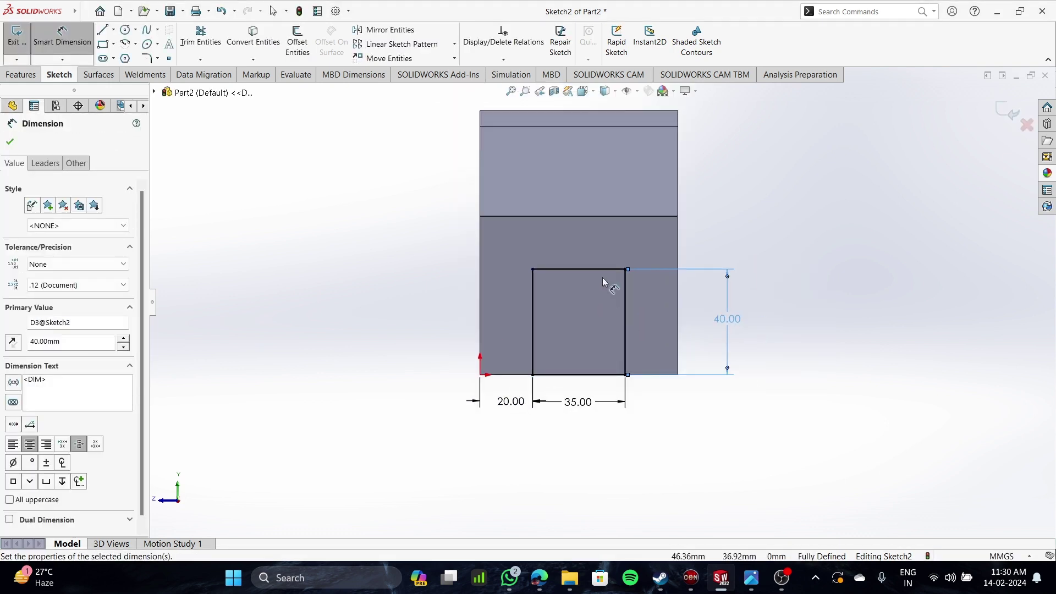
scroll(602, 277, "up", 1)
scroll(561, 160, "down", 2)
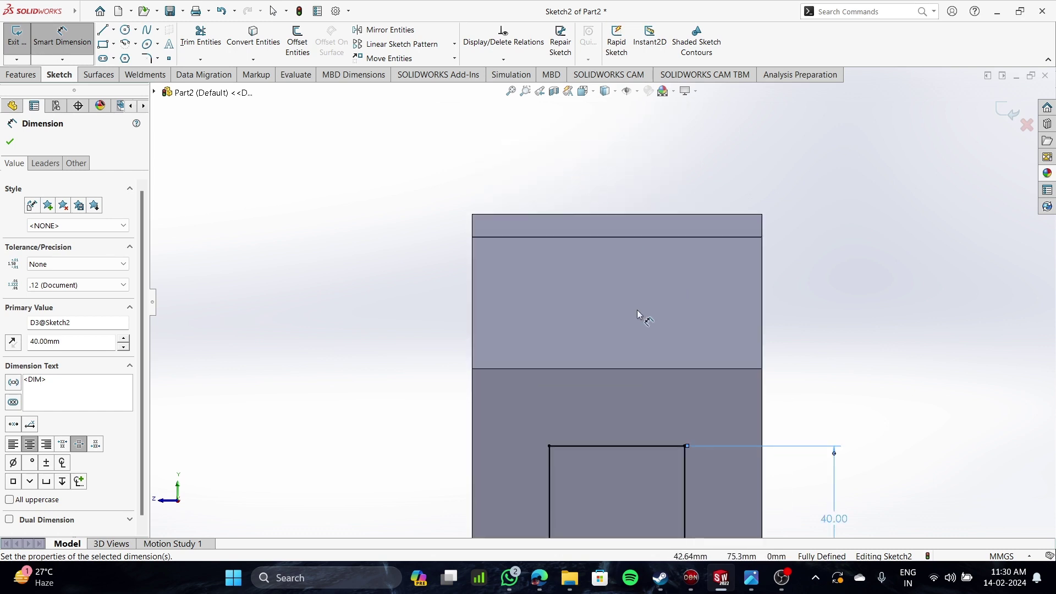
left_click(103, 30)
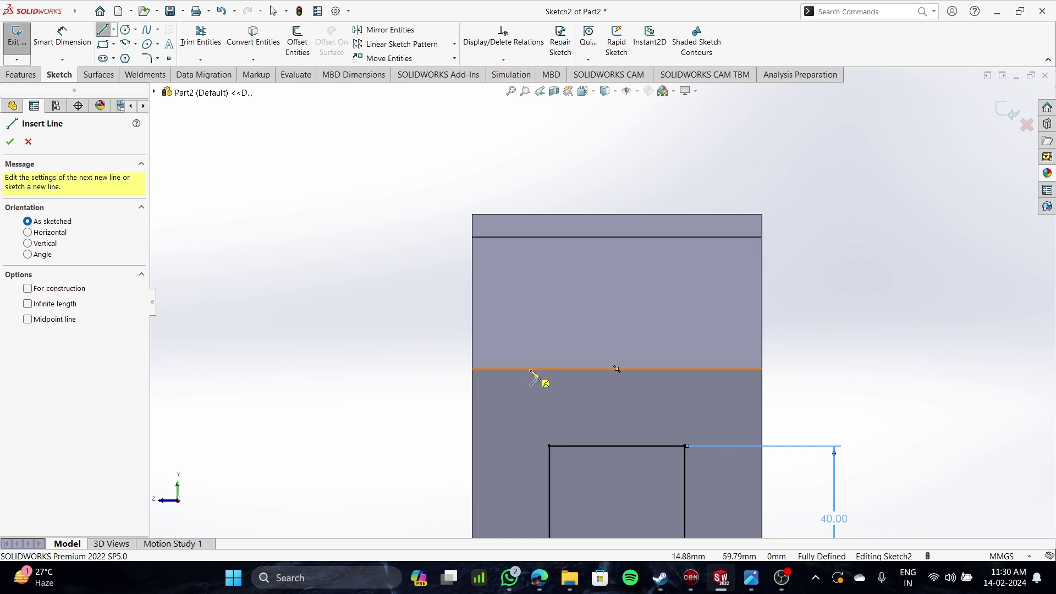
left_click(529, 368)
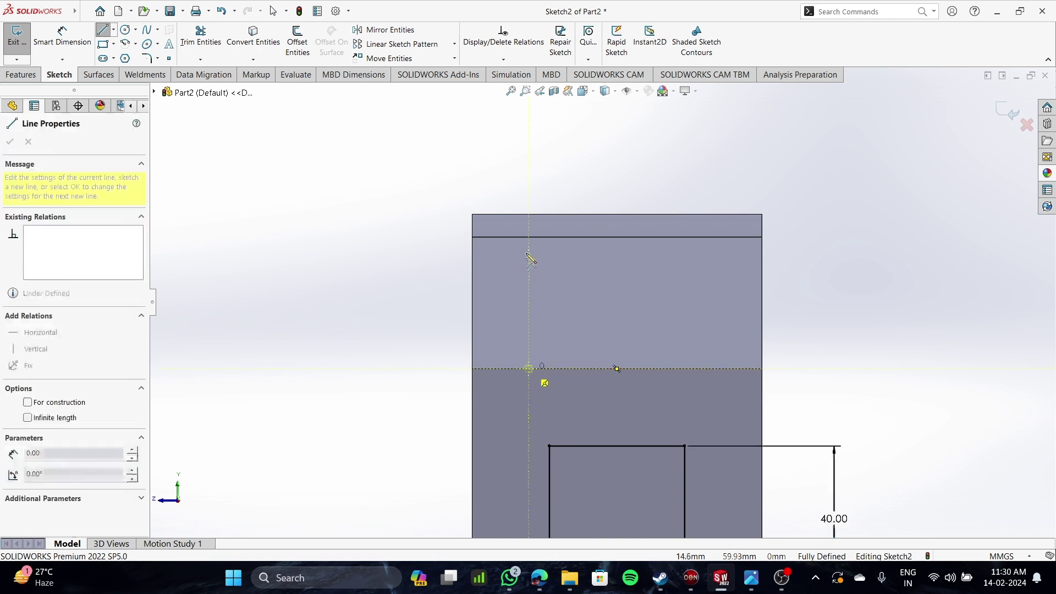
left_click(529, 215)
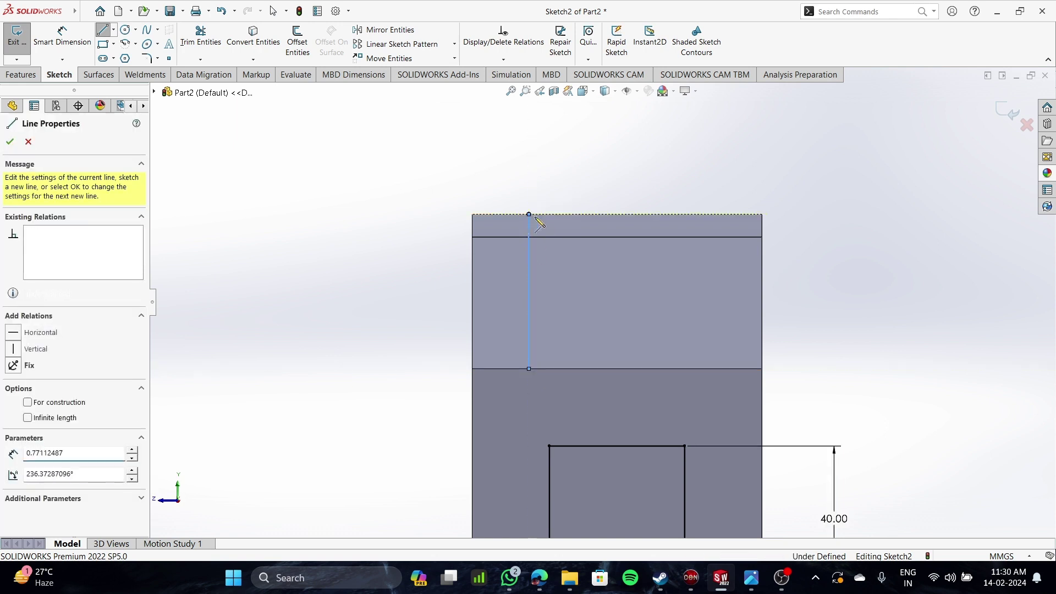
left_click(714, 214)
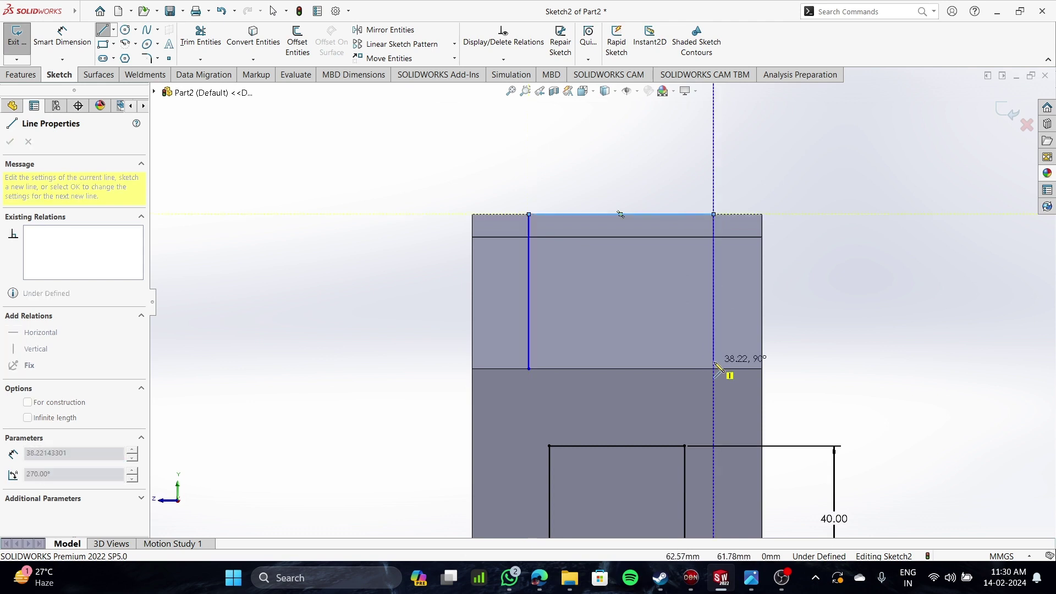
left_click(714, 369)
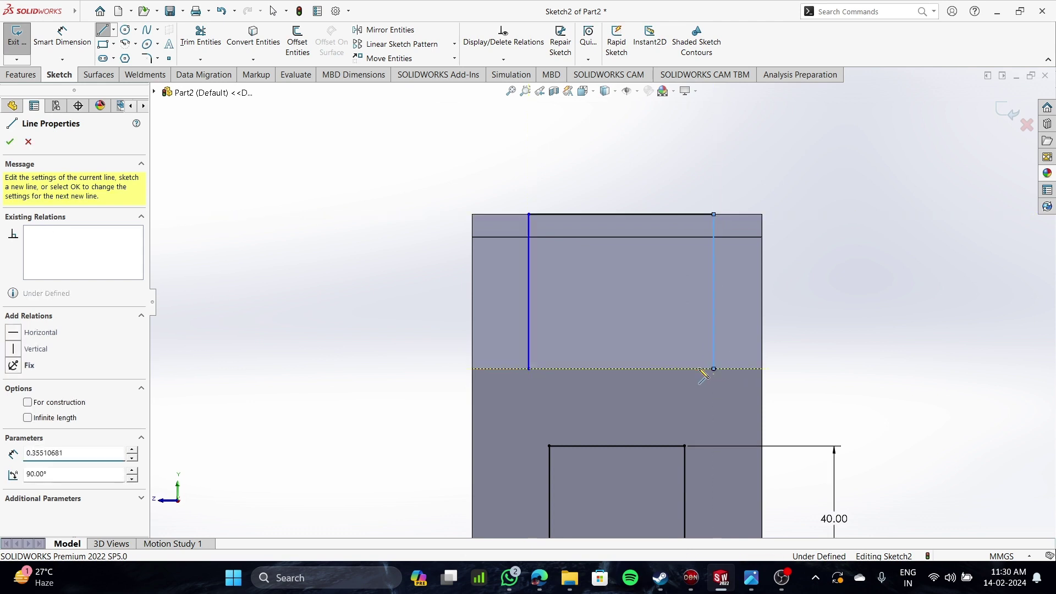
left_click(528, 368)
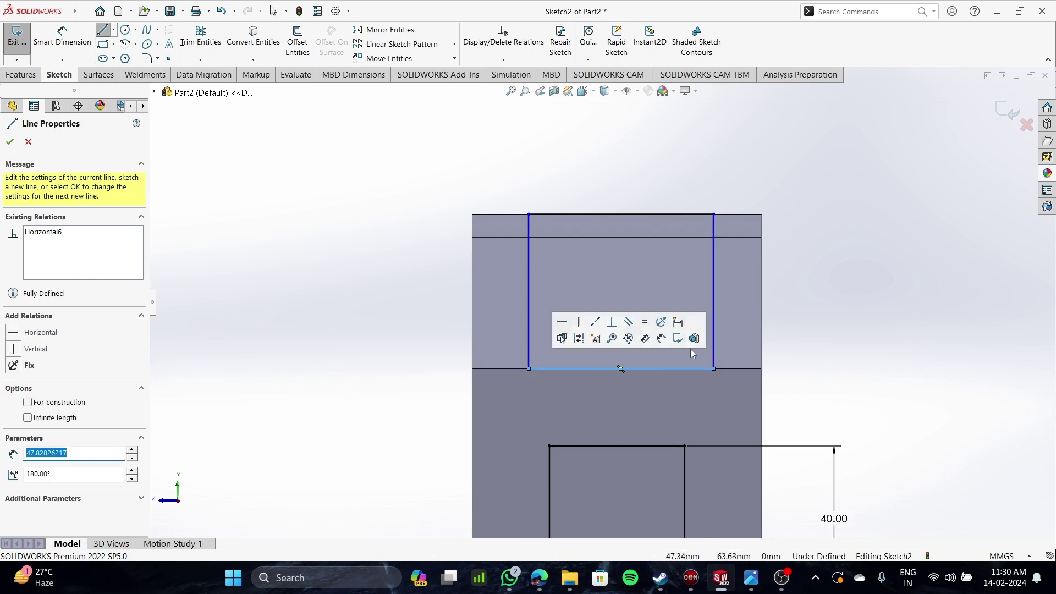
- Dimension the gap between the block's left edge and the upper rectangle's left side as 15 mm
scroll(703, 352, "down", 3)
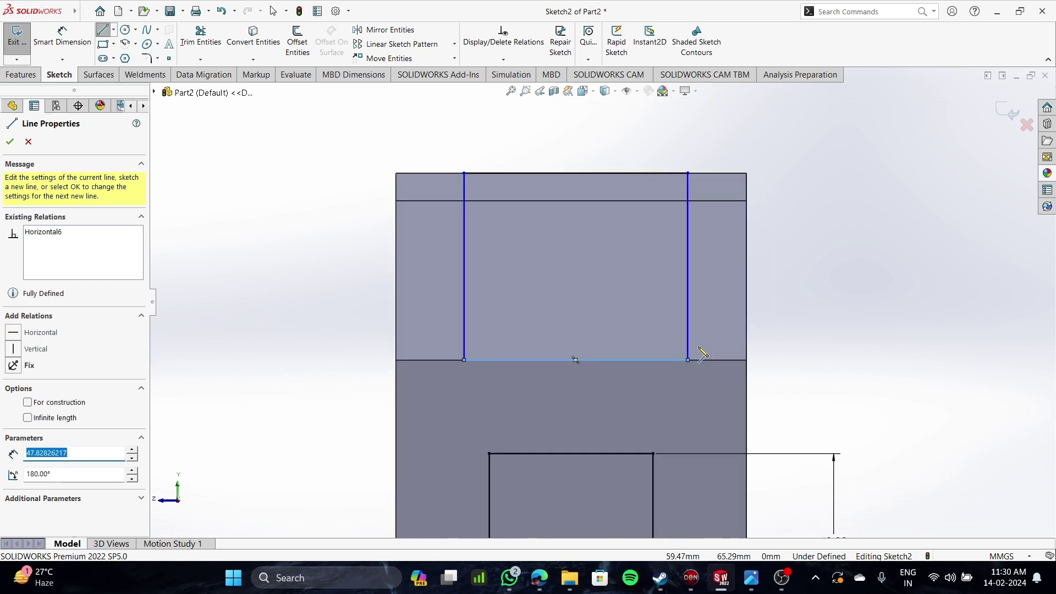
left_click(57, 33)
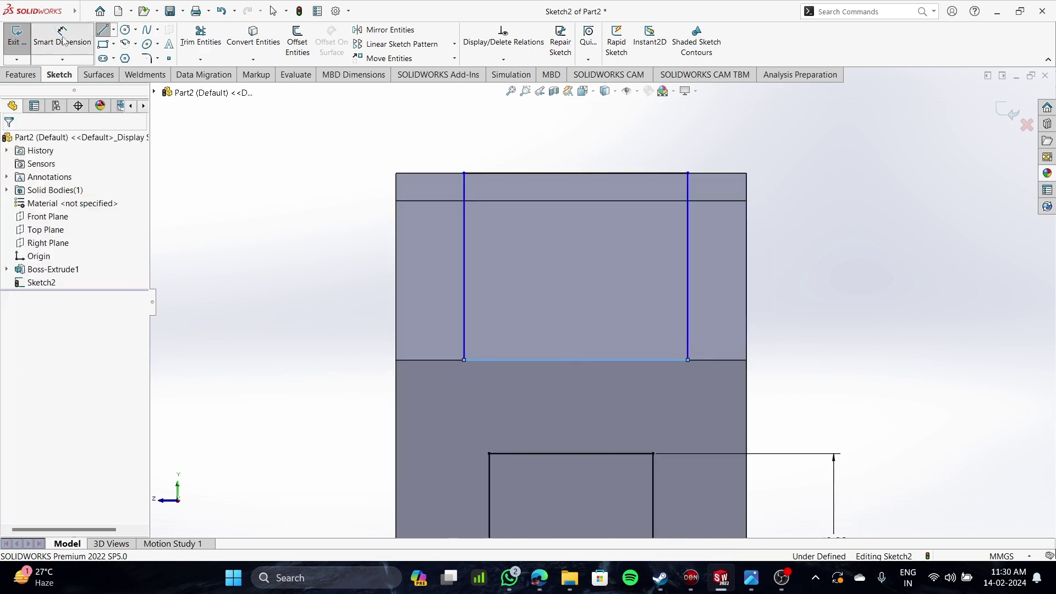
left_click(397, 333)
left_click(464, 348)
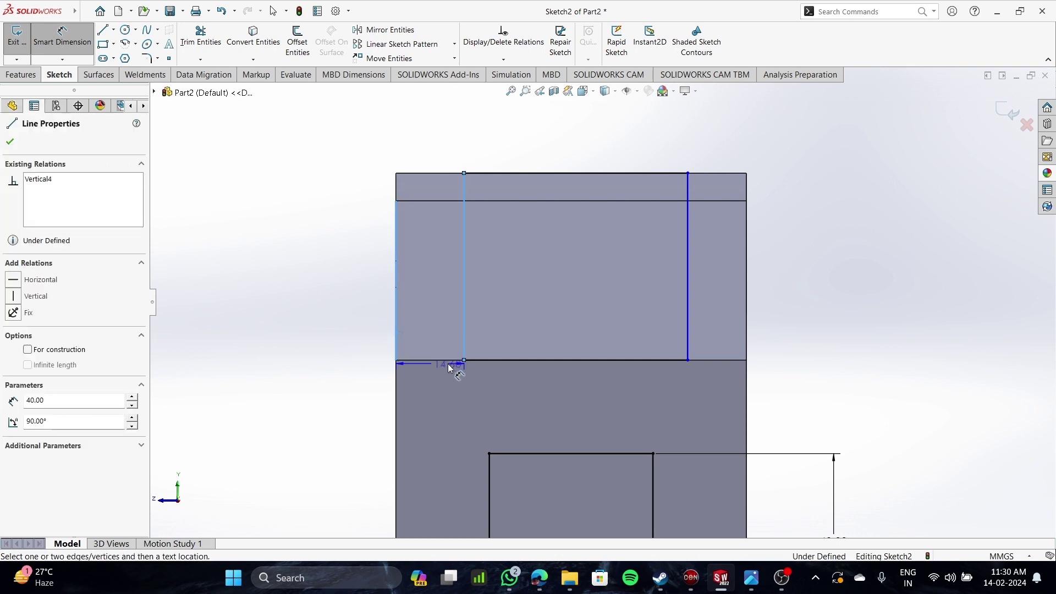
left_click(425, 147)
type("1")
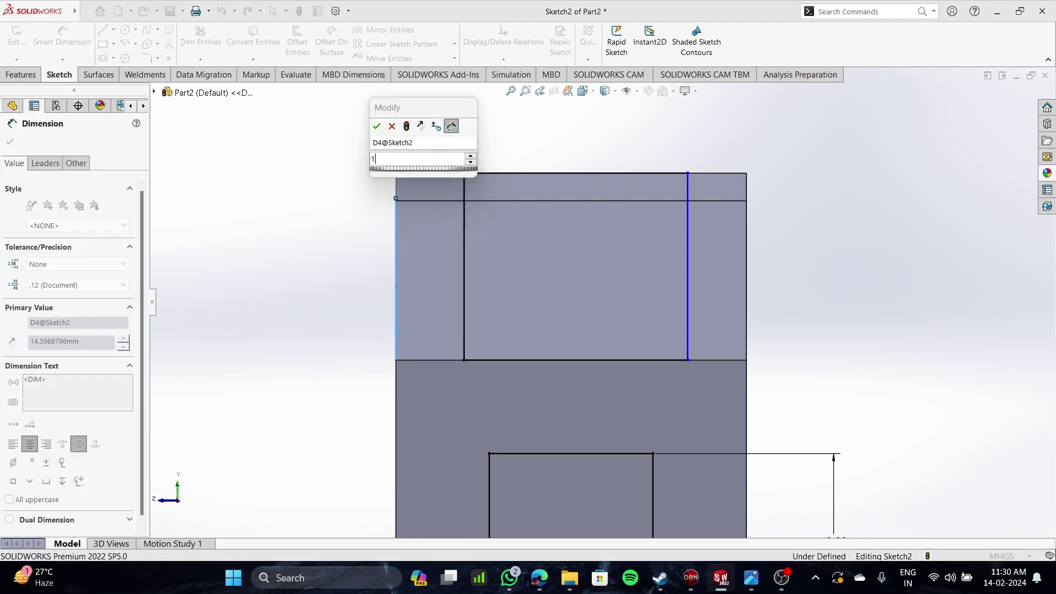
type("5")
key("Return")
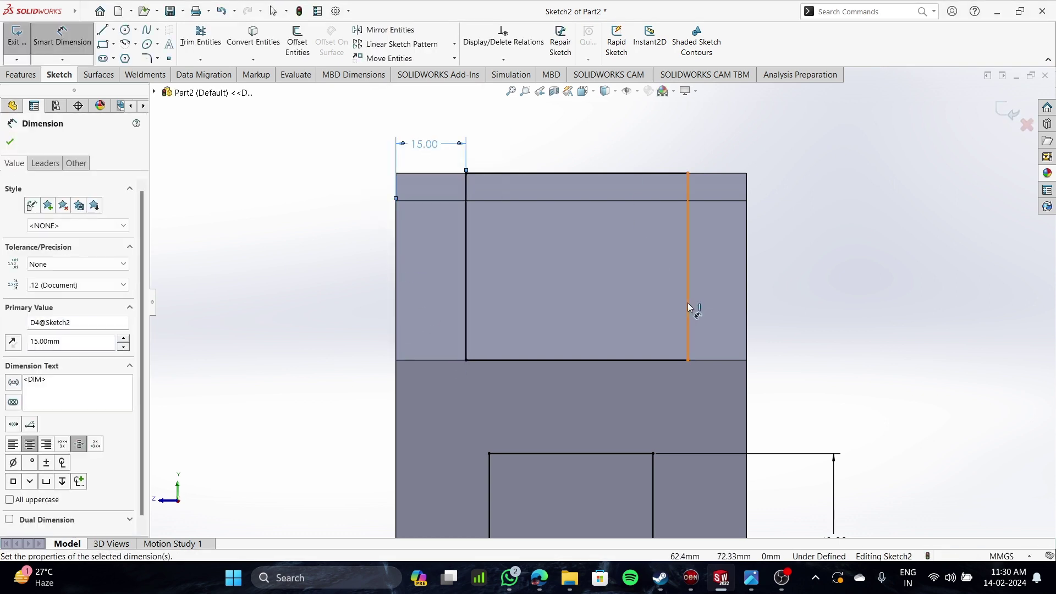
- Dimension the gap between the upper rectangle's right side and the block's right edge as 15 mm
left_click(688, 306)
left_click(745, 299)
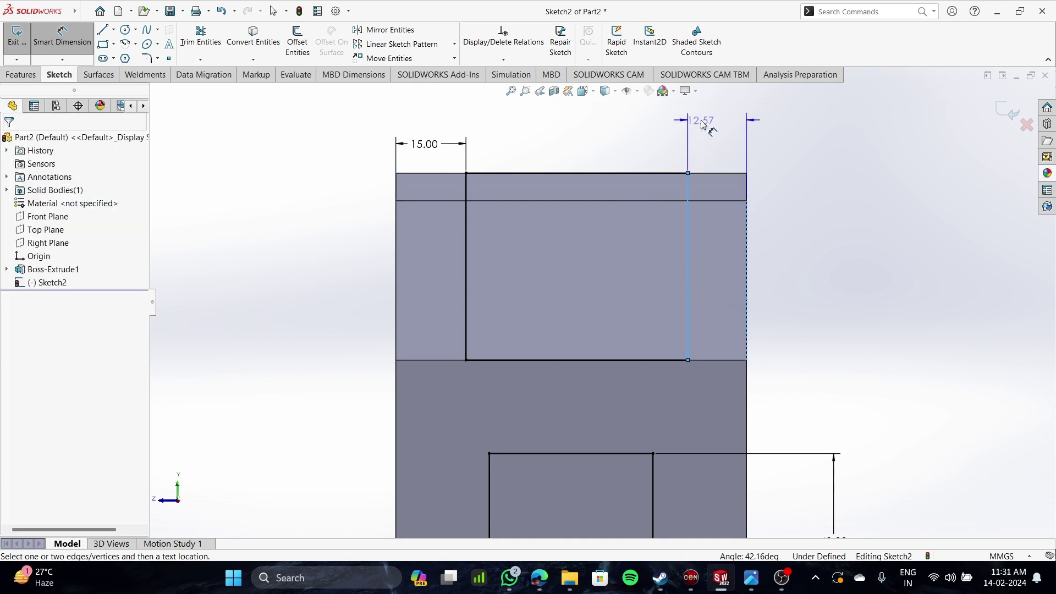
left_click(706, 129)
type("15")
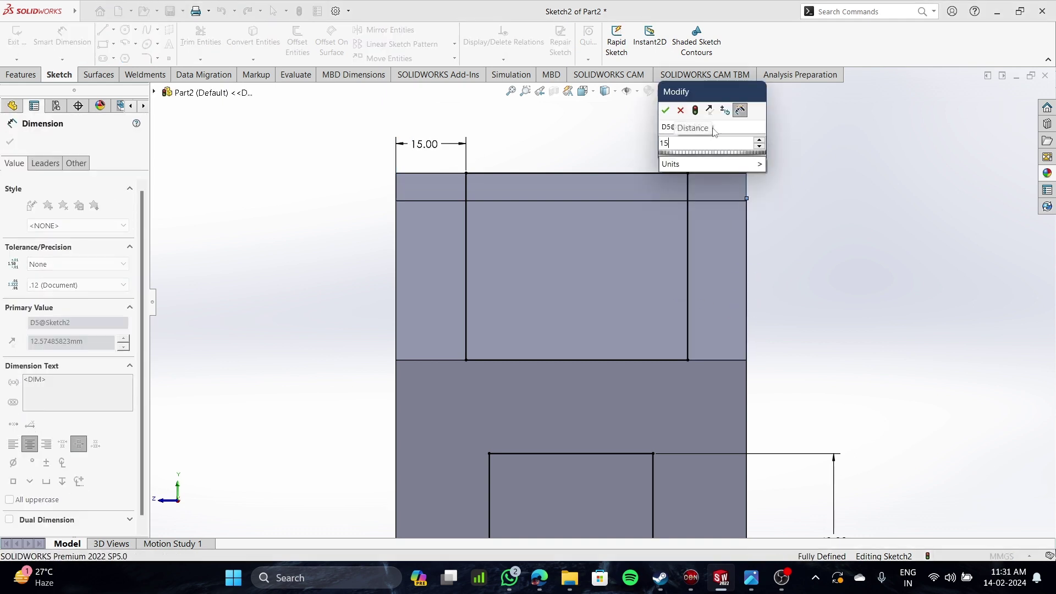
key("Return")
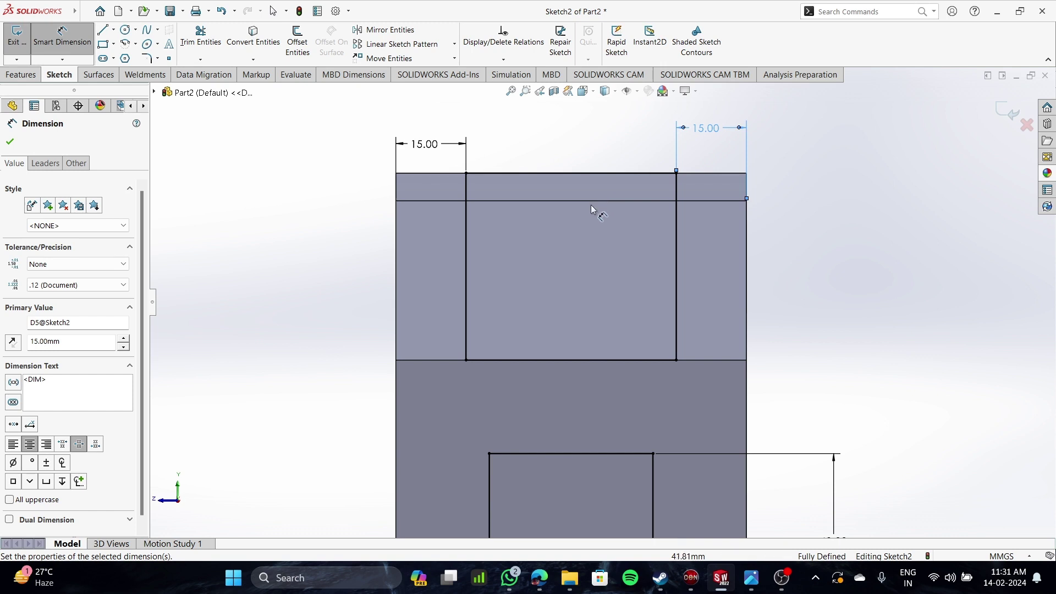
left_click(567, 173)
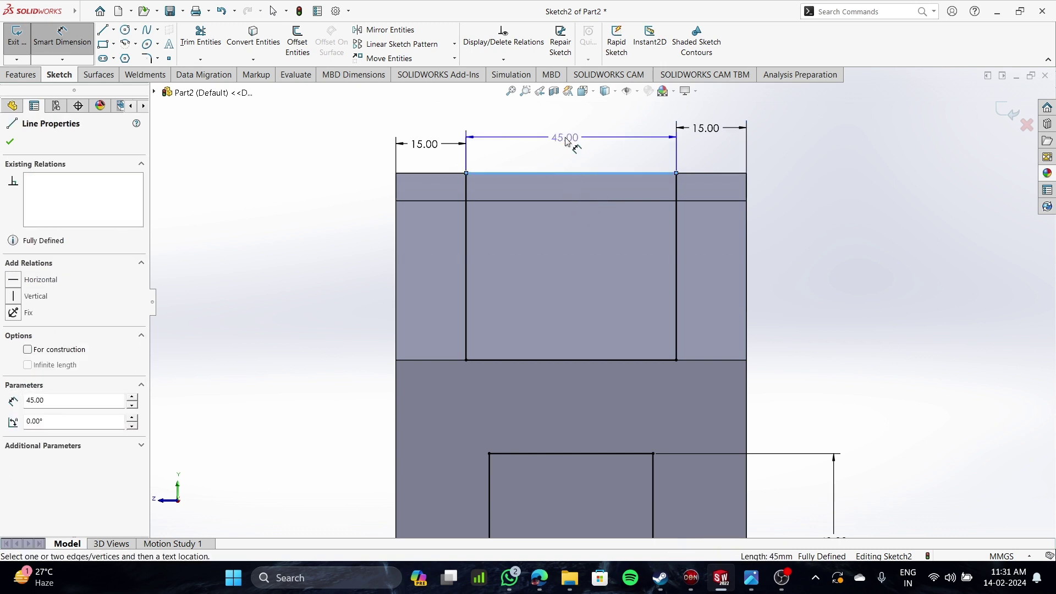
key("Escape")
scroll(599, 215, "up", 1)
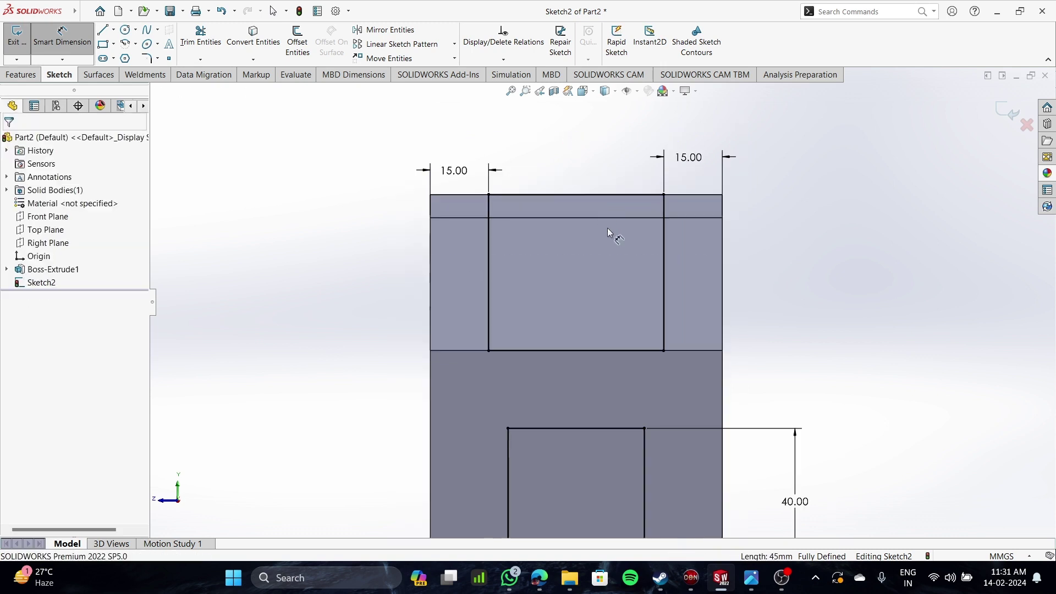
scroll(608, 228, "down", 1)
scroll(596, 294, "up", 3)
scroll(628, 329, "down", 1)
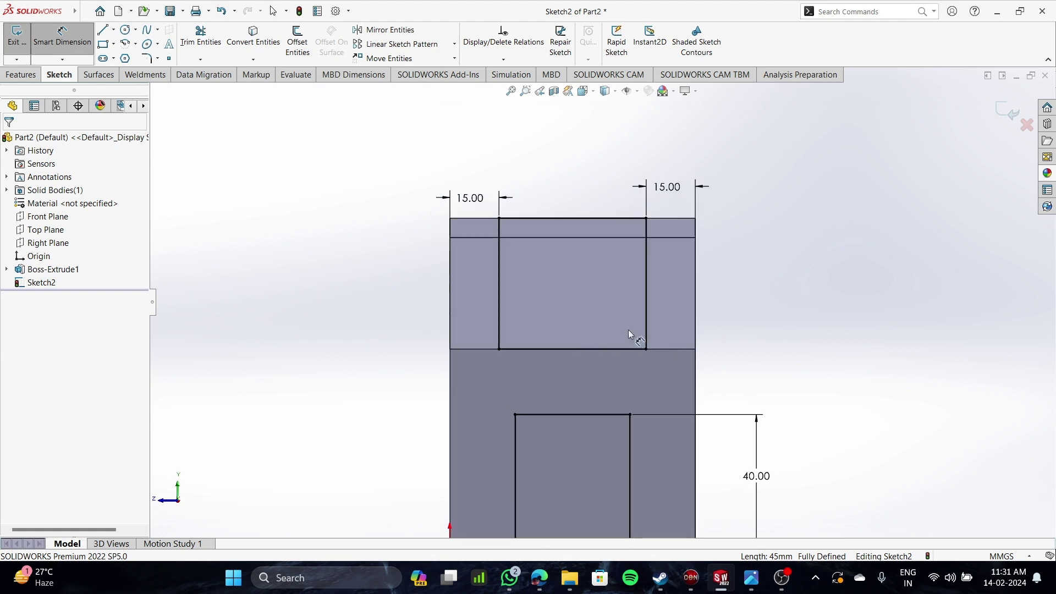
scroll(667, 417, "up", 1)
scroll(667, 417, "down", 1)
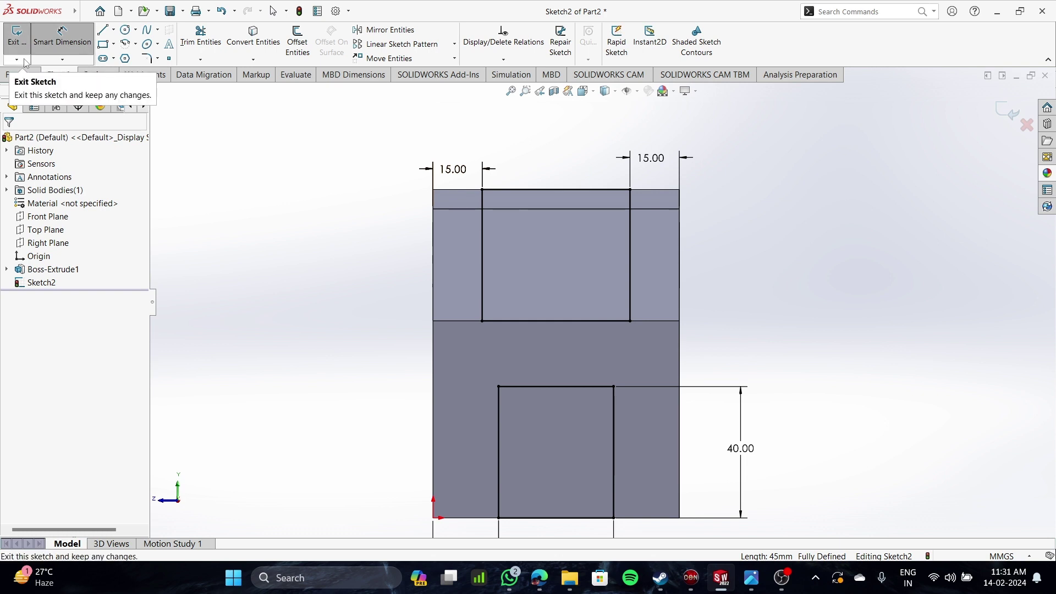
left_click(631, 287)
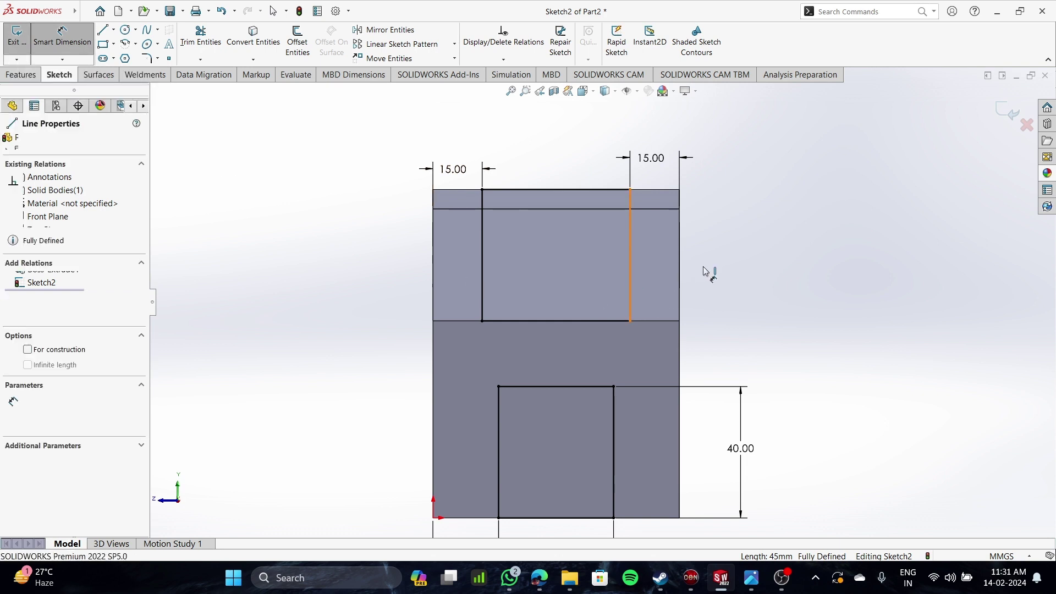
- Cut-extrude the two sketched rectangles through the whole block using the Through All end condition
left_click(20, 74)
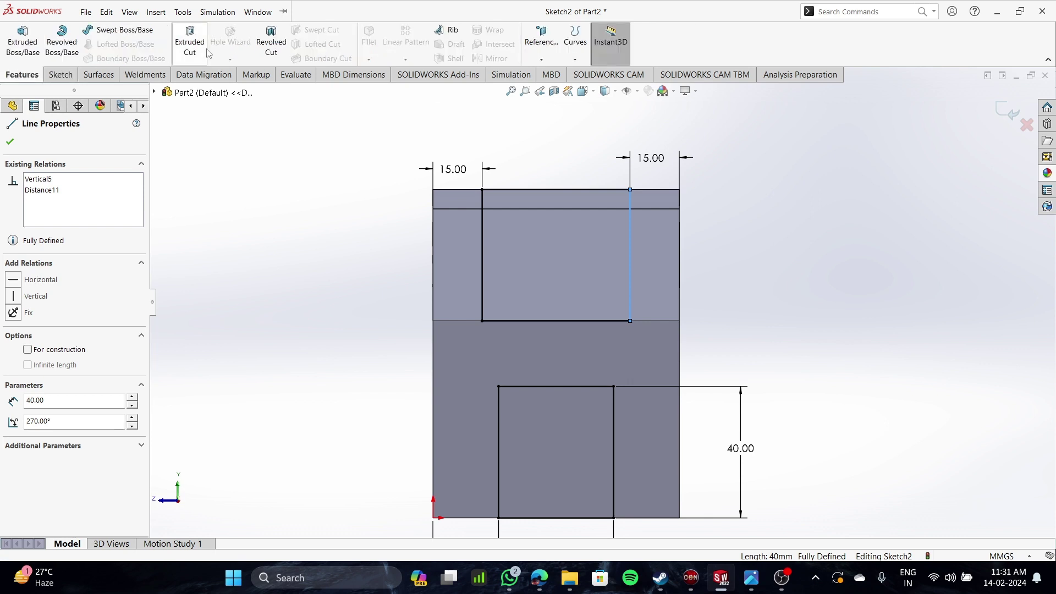
left_click(190, 41)
mouse_move(614, 490)
middle_mouse_down()
mouse_move(377, 460)
mouse_move(489, 472)
middle_mouse_up()
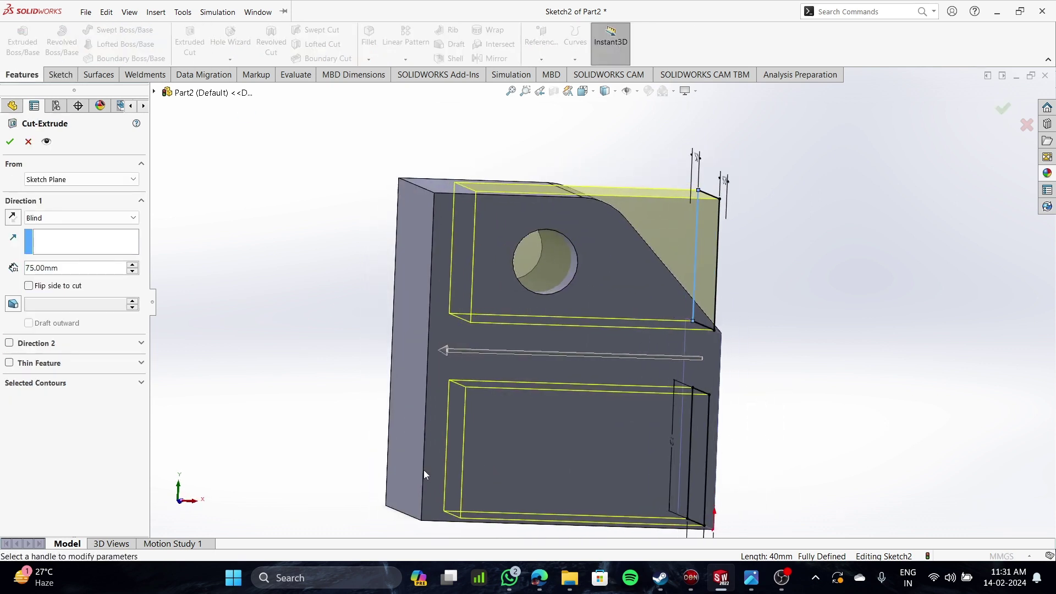
left_click(100, 218)
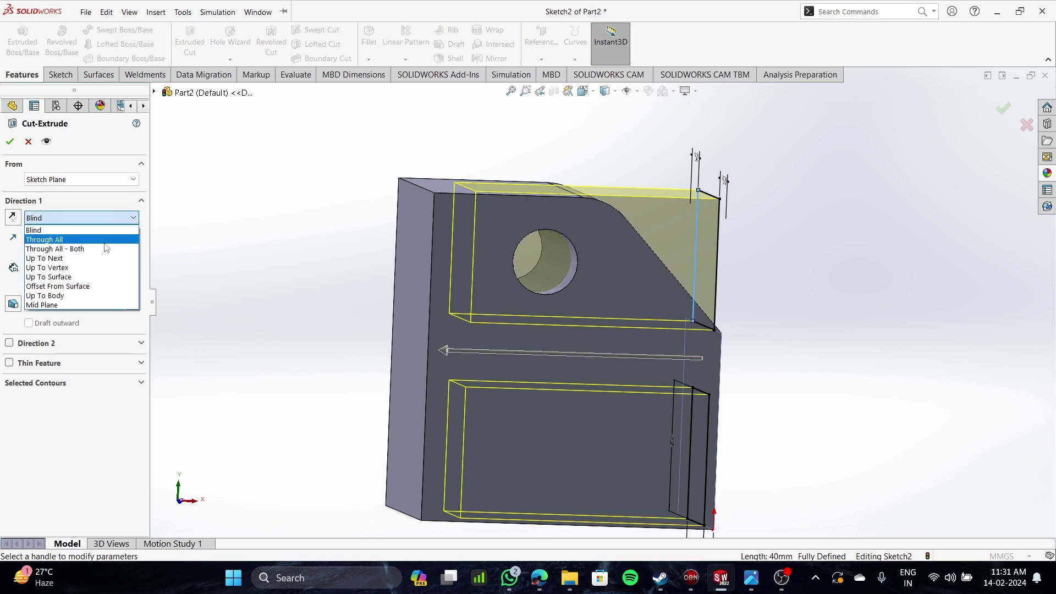
left_click(55, 238)
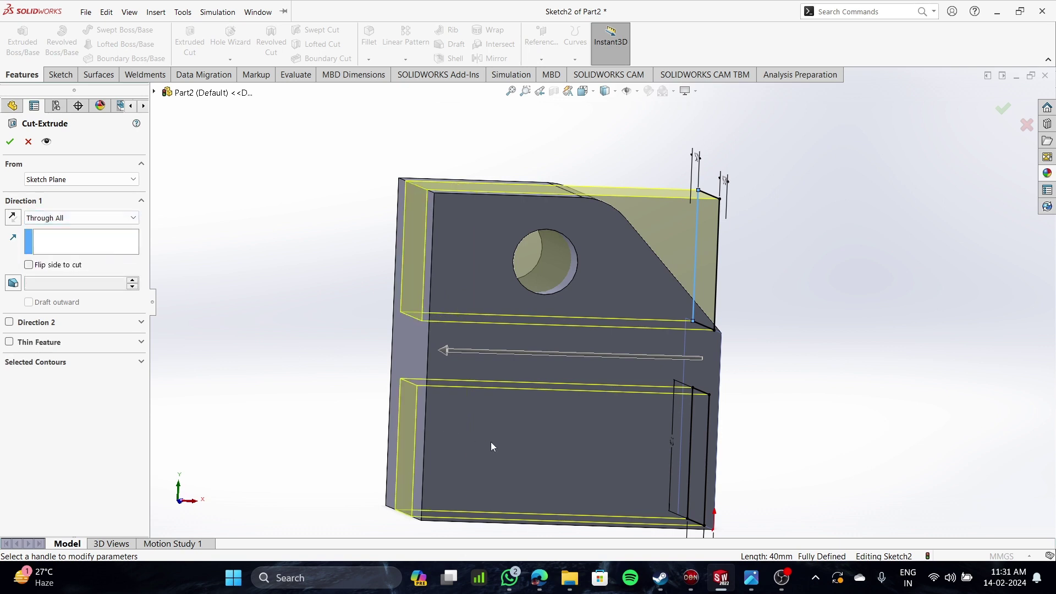
left_click(11, 143)
- On the flat floor between the two upright lugs, sketch a horizontal centerline joining the midpoints of its two end edges
middle_click_drag(309, 414, 246, 475)
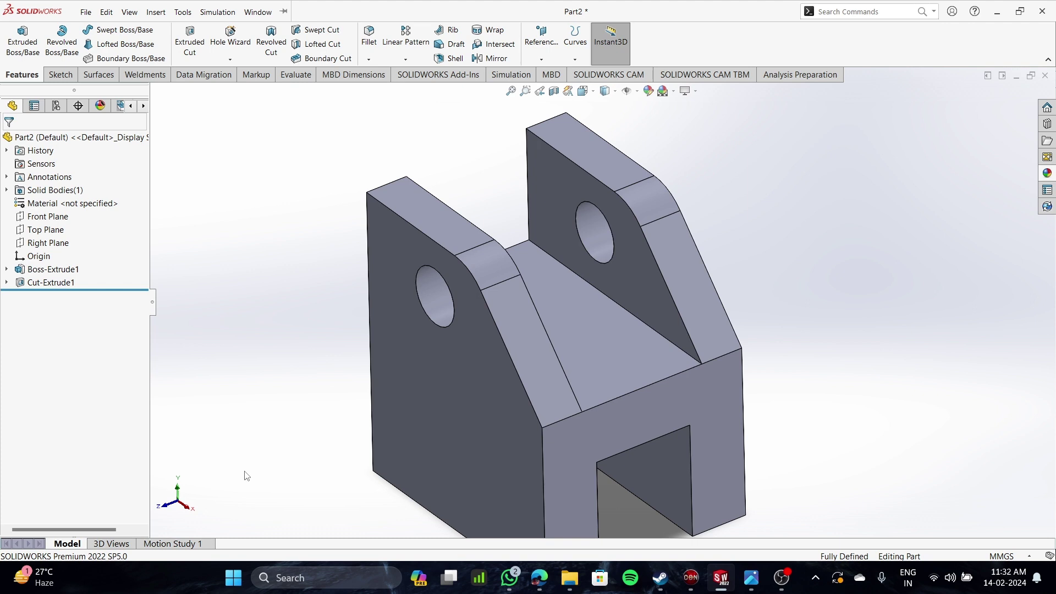
left_click(596, 378)
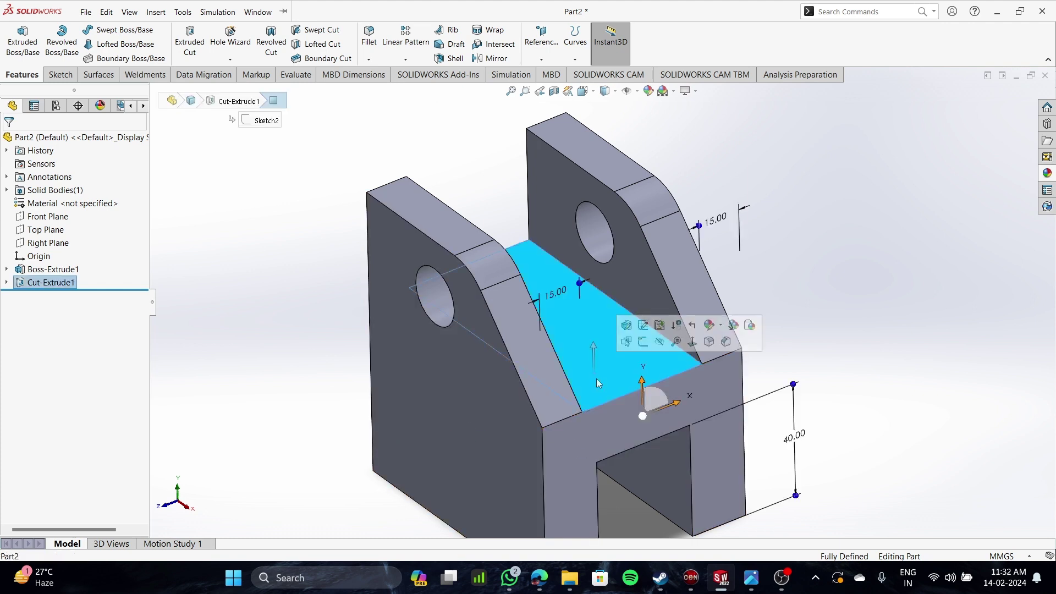
left_click(60, 75)
left_click(121, 32)
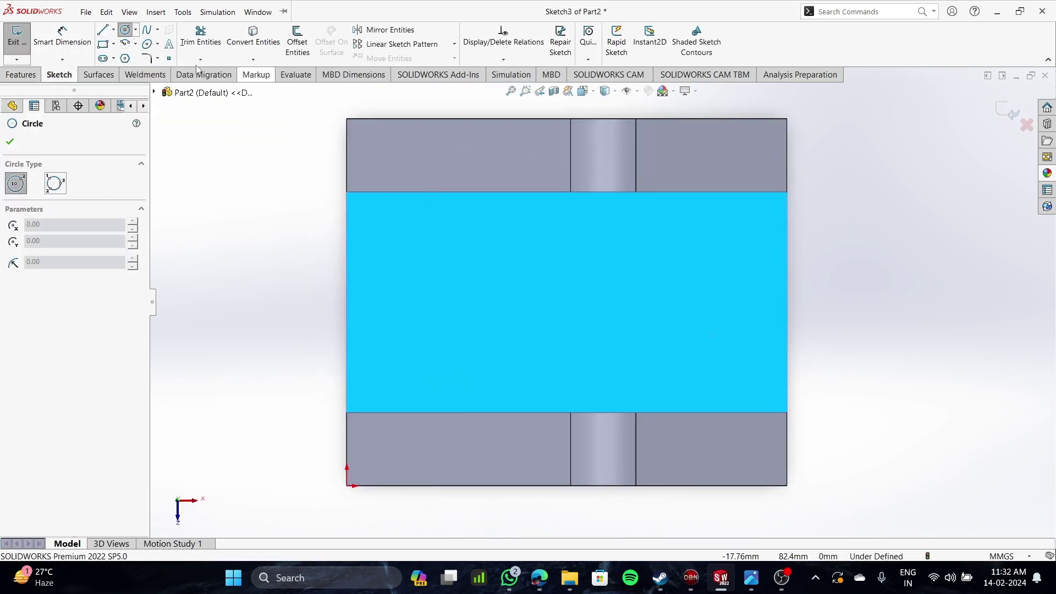
left_click(113, 30)
left_click(126, 59)
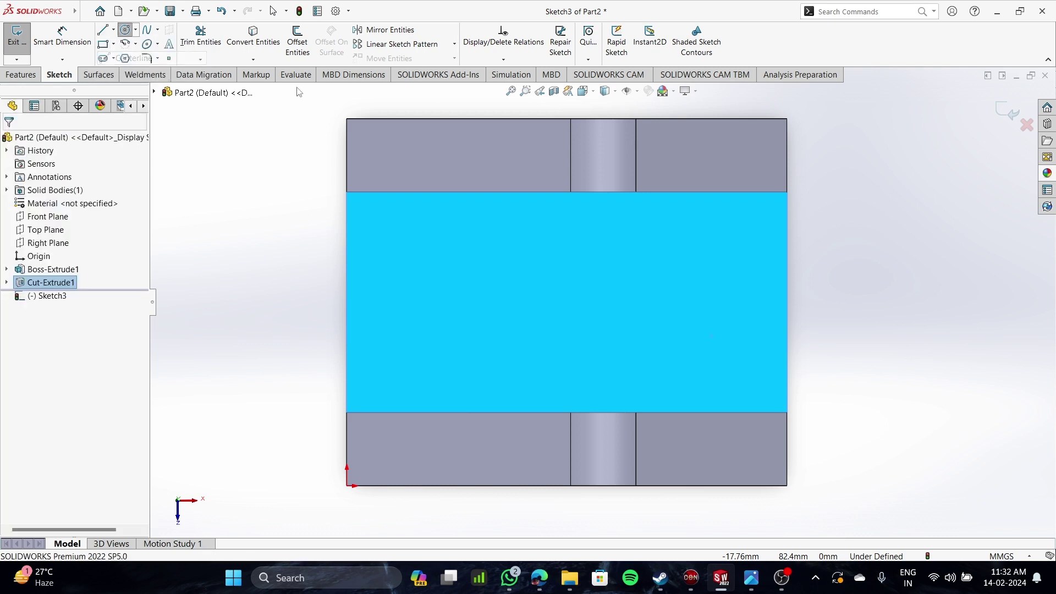
left_click(788, 301)
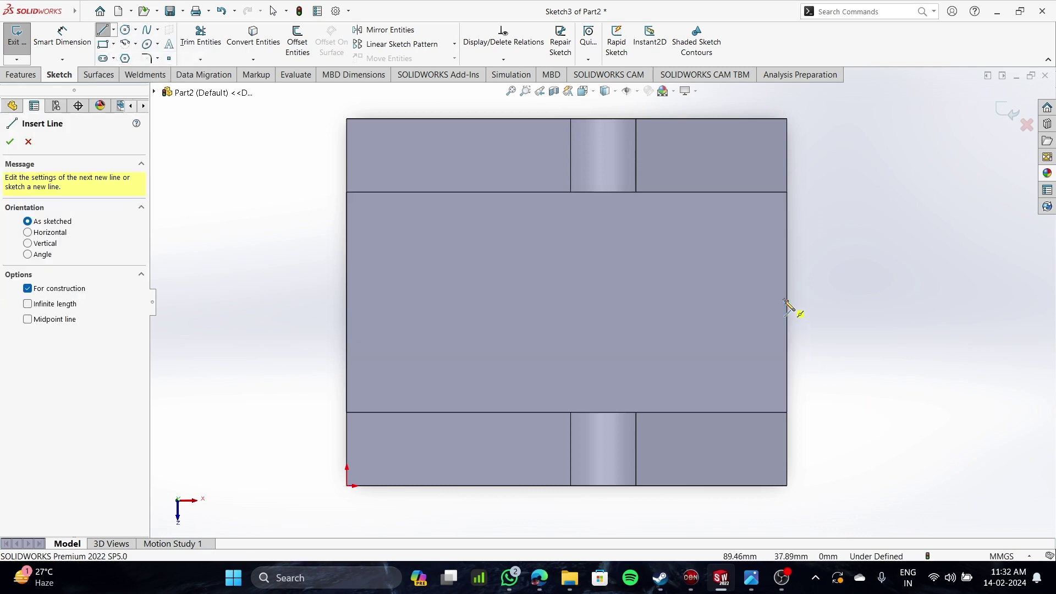
left_click(347, 302)
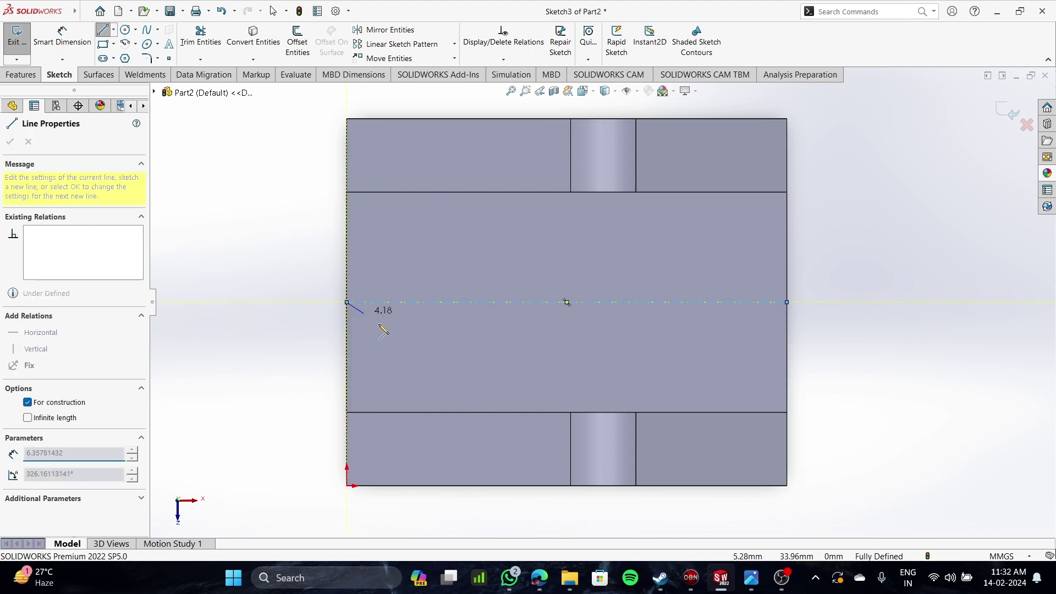
- Sketch a circle centred on the centerline near the sloped end of the floor and dimension its diameter as 25 mm
left_click(125, 30)
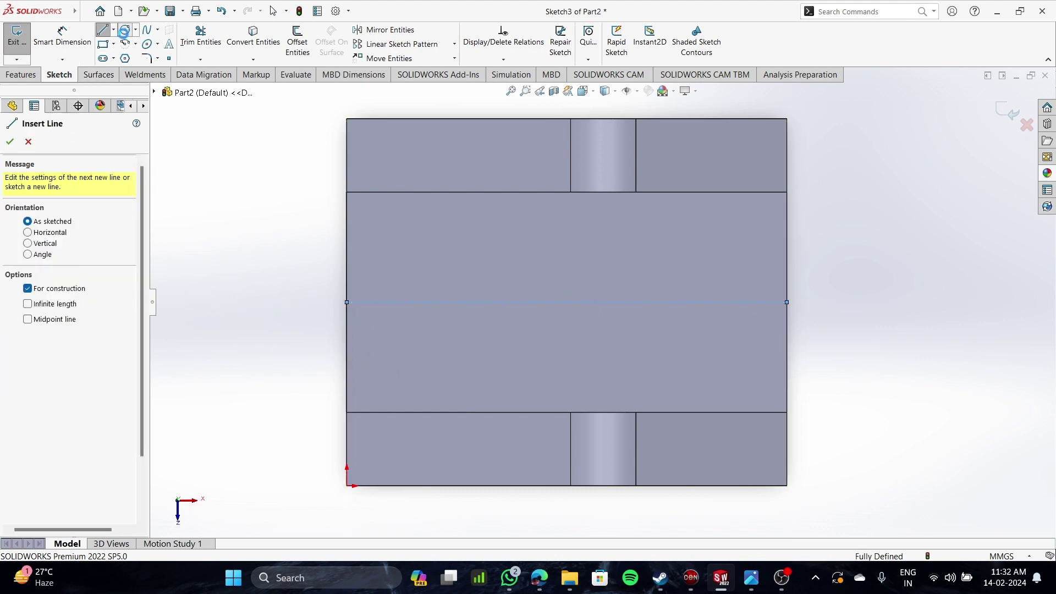
left_click(703, 302)
left_click(703, 346)
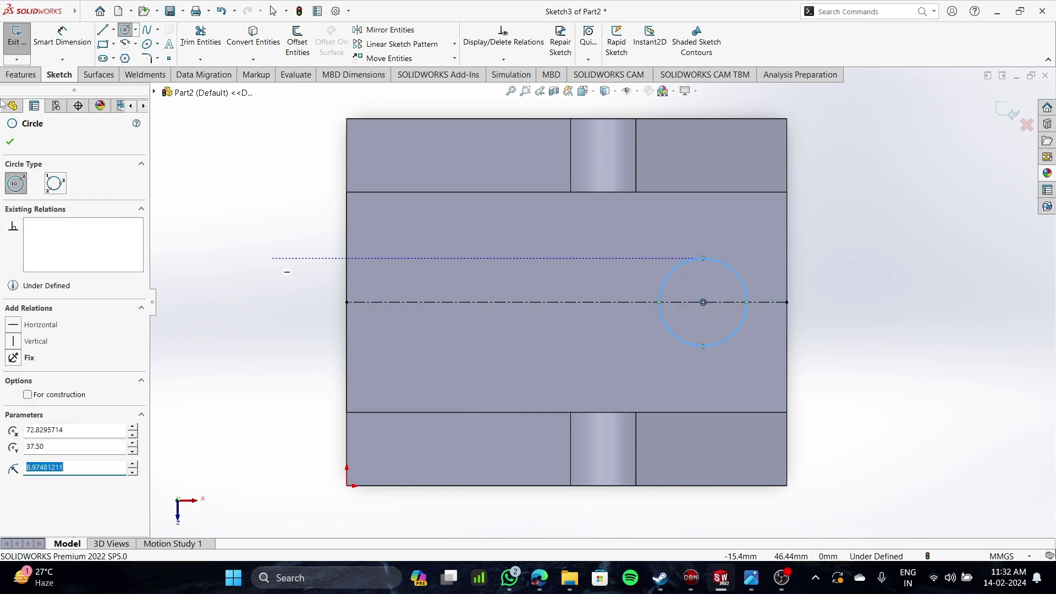
left_click(62, 34)
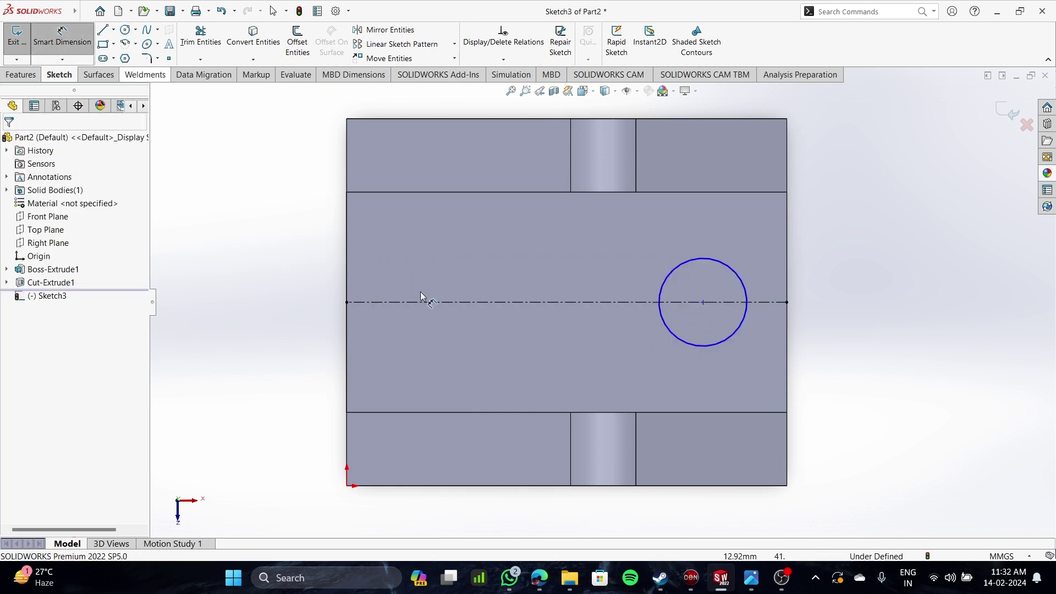
left_click(732, 270)
left_click(869, 214)
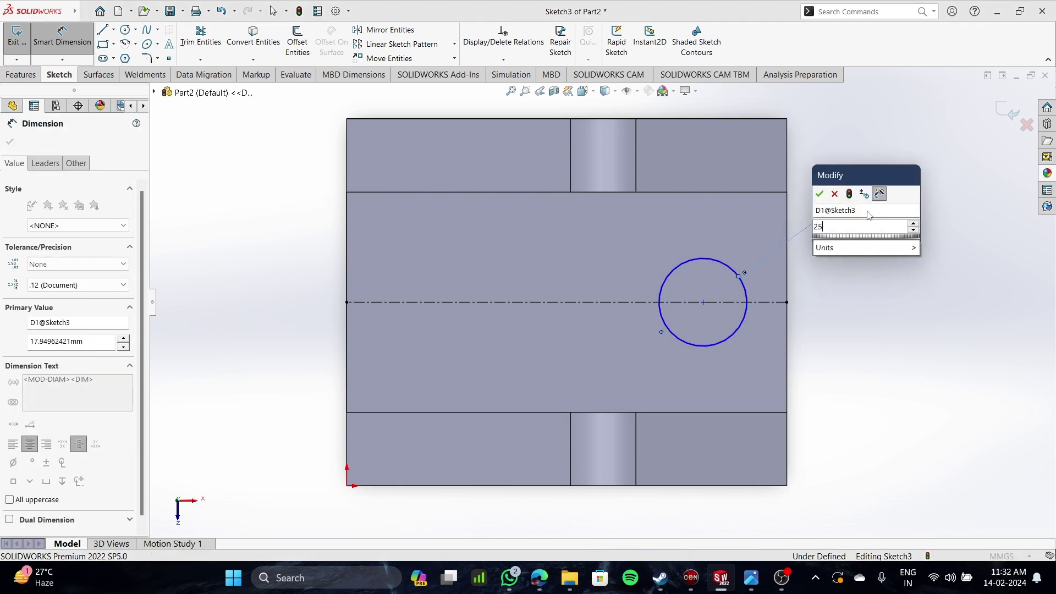
type("25")
key("Return")
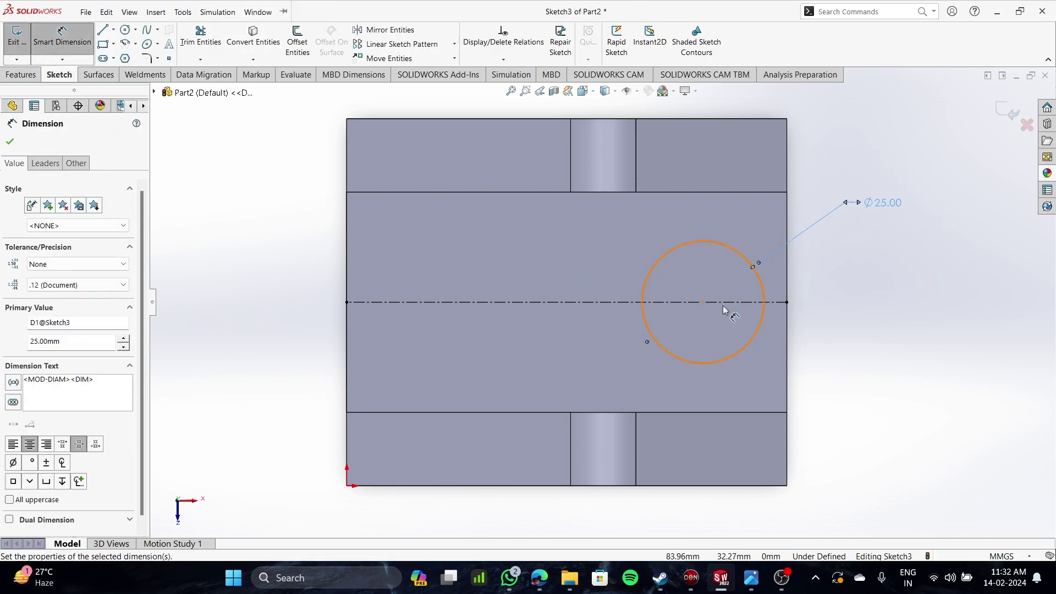
- Add a reference dimension between the circle's centre and the upper lug's inner edge
left_click(705, 303)
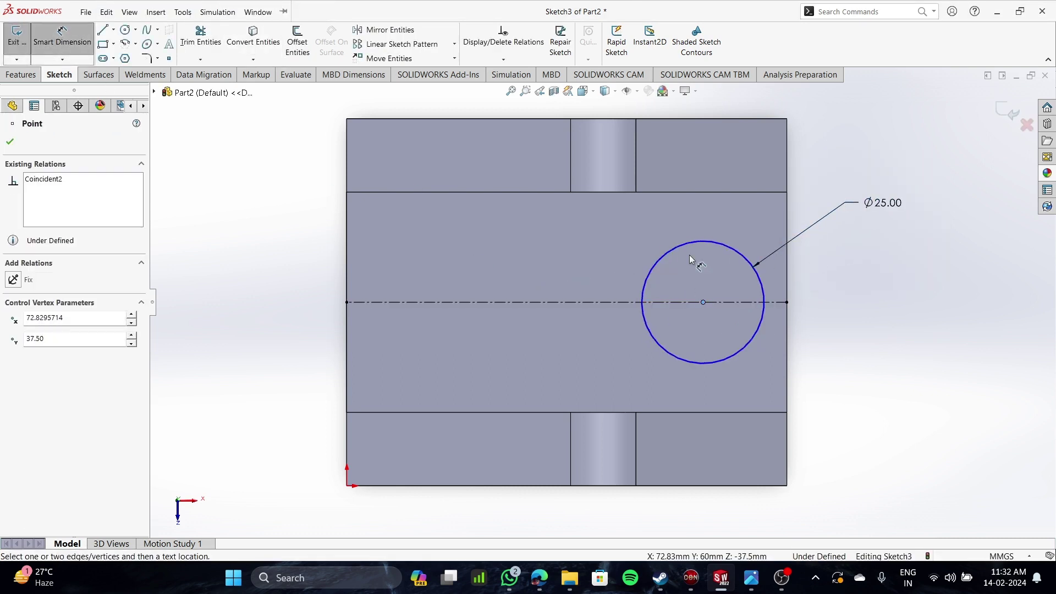
left_click(691, 193)
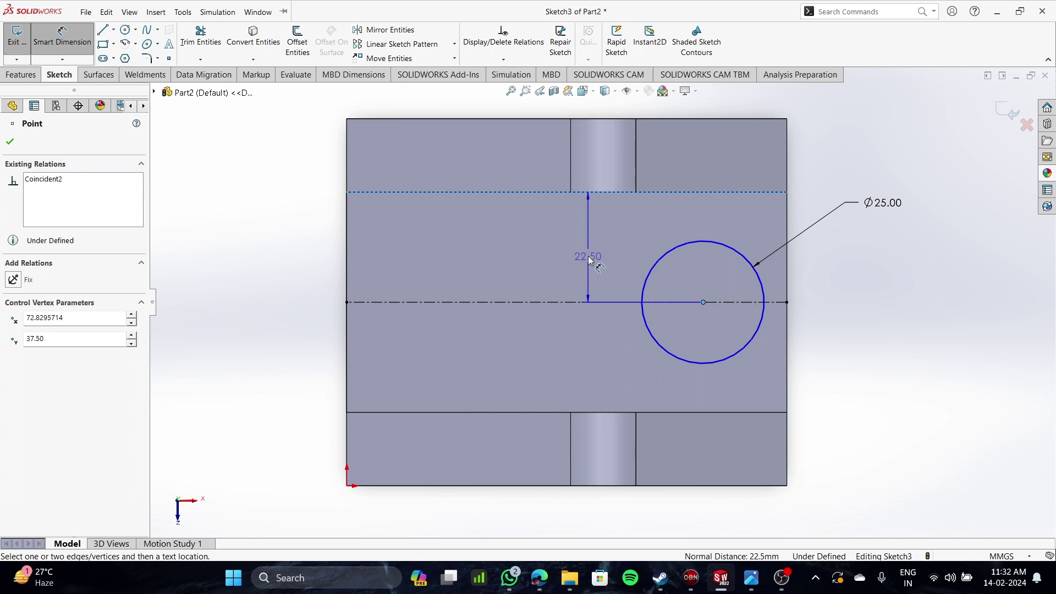
left_click(590, 261)
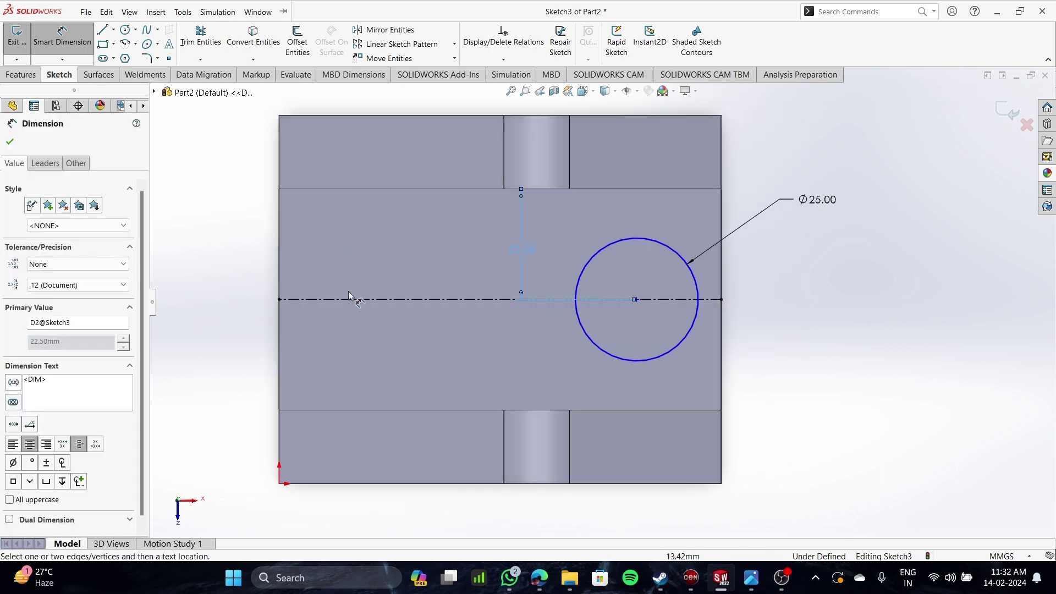
- Dimension the distance from the circle's centre to the floor's nearest end edge as 22.5 mm
left_click(637, 300)
left_click(722, 319)
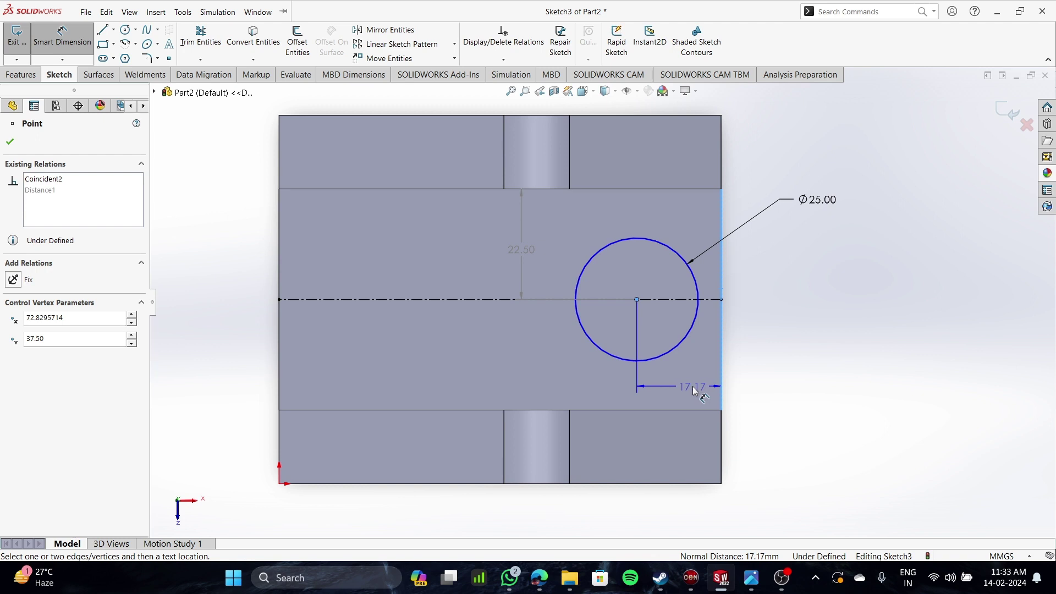
left_click(692, 386)
type("2")
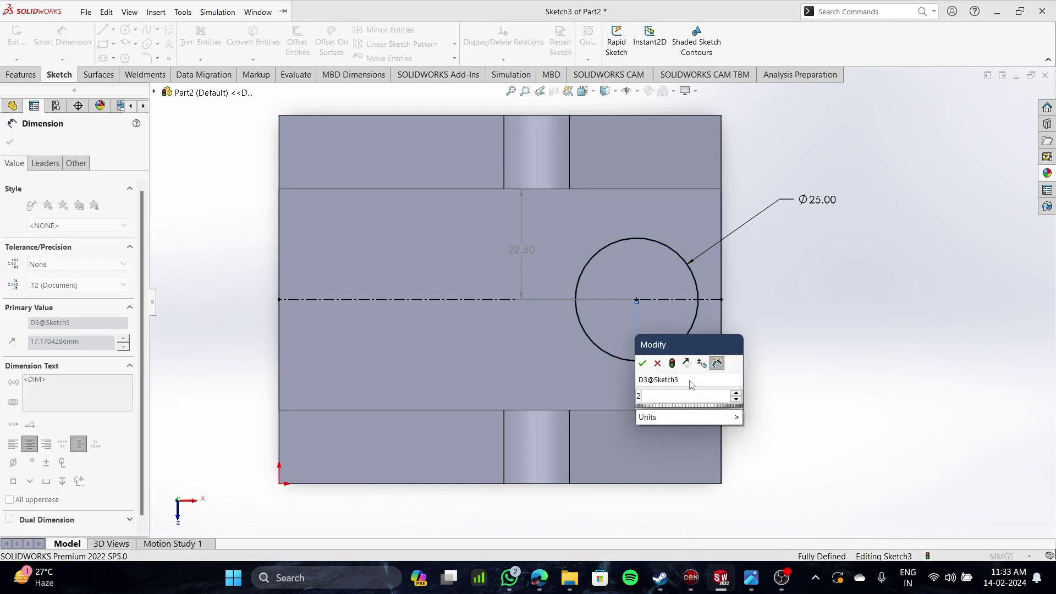
type("2.5")
key("Return")
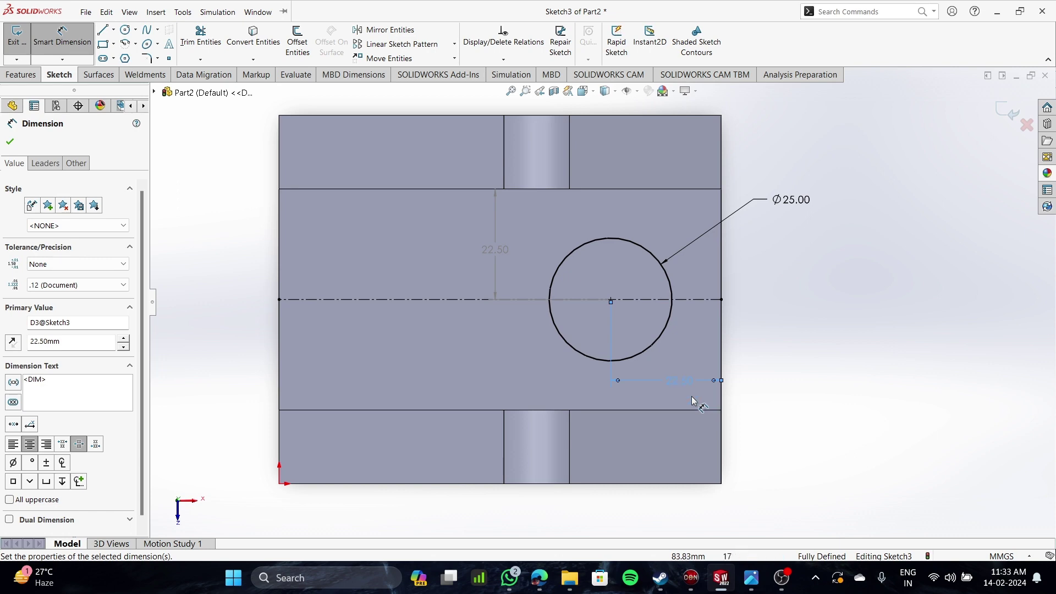
- Cut-extrude the 25 mm circle through the floor using the Through All end condition
left_click(21, 74)
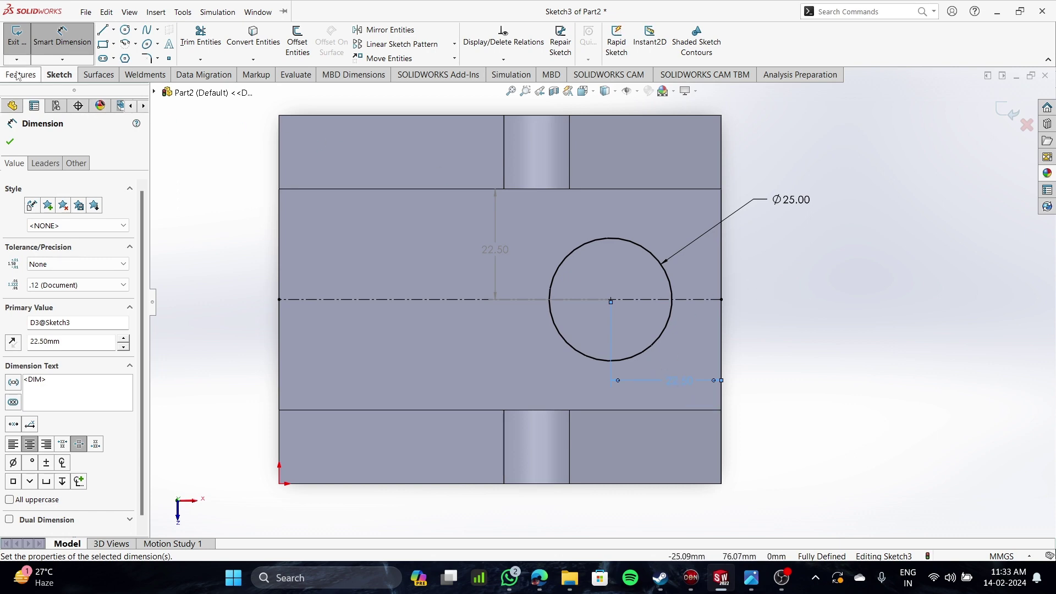
left_click(190, 41)
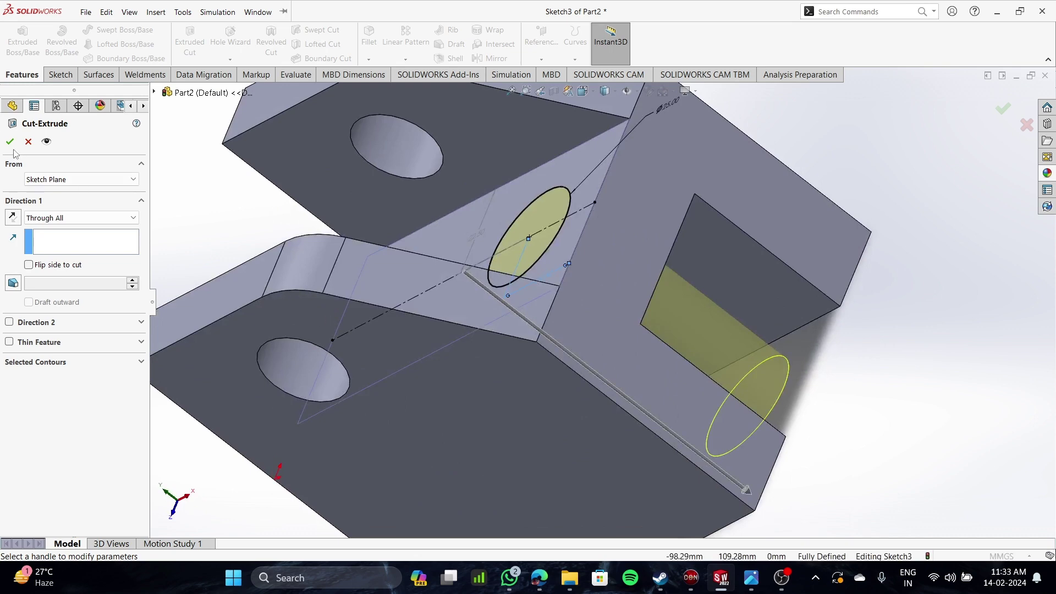
left_click(9, 141)
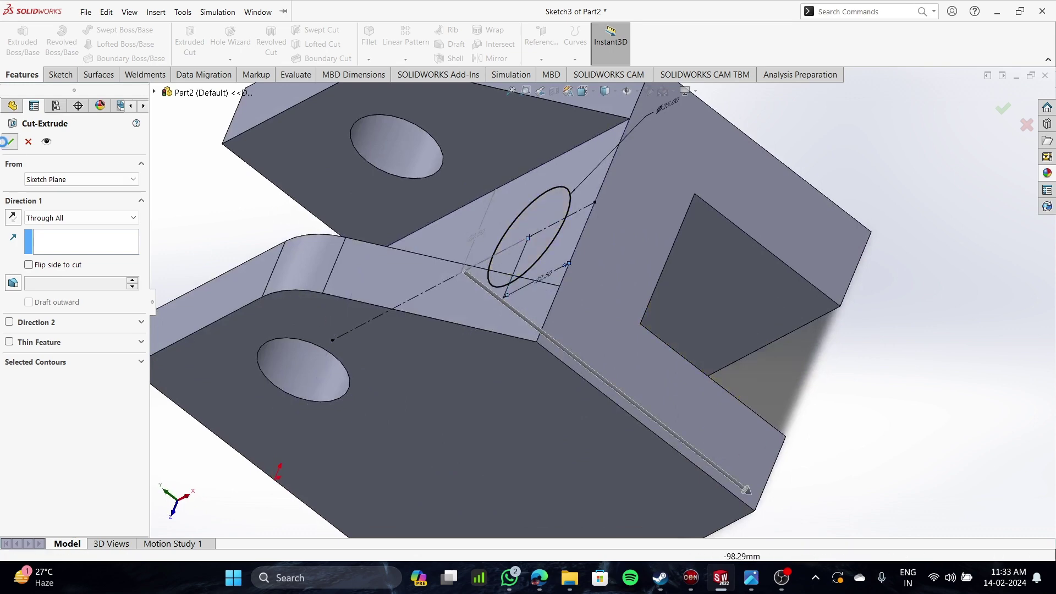
scroll(337, 374, "down", 5)
scroll(337, 374, "up", 2)
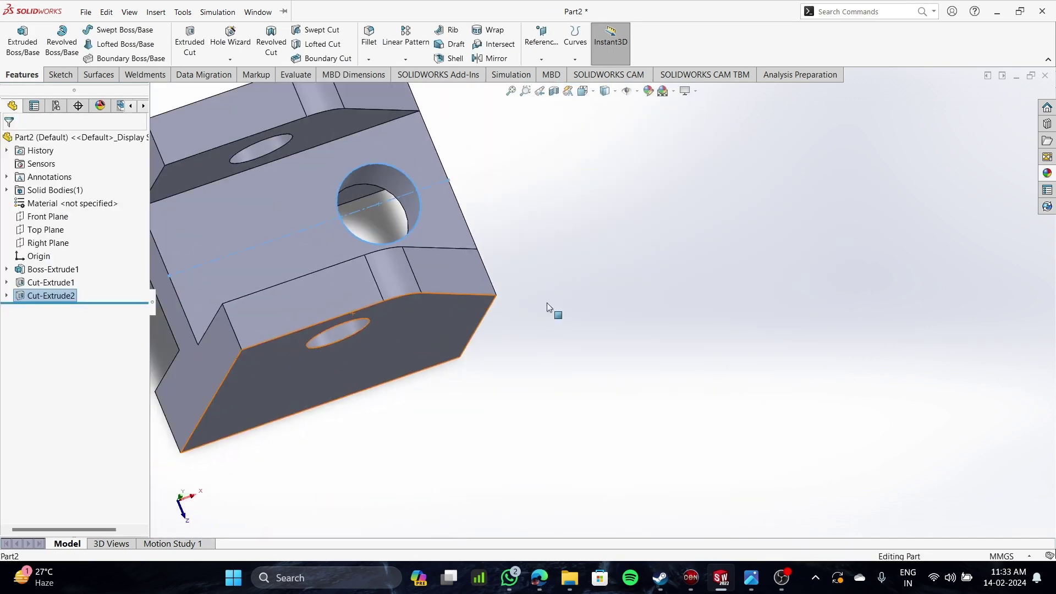
left_click(547, 303)
- Start a line sketch on the H-shaped end face opposite the slopes and show it in the Right view
scroll(417, 323, "up", 3)
middle_click_drag(416, 442, 370, 346)
left_click(406, 378)
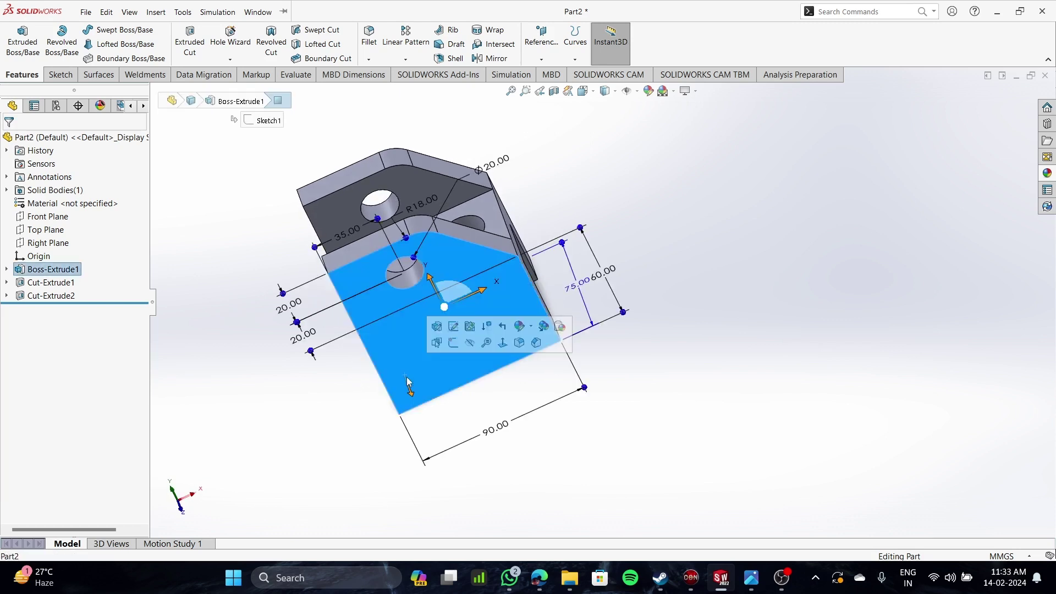
left_click(491, 489)
middle_click_drag(501, 490, 566, 465)
left_click(395, 387)
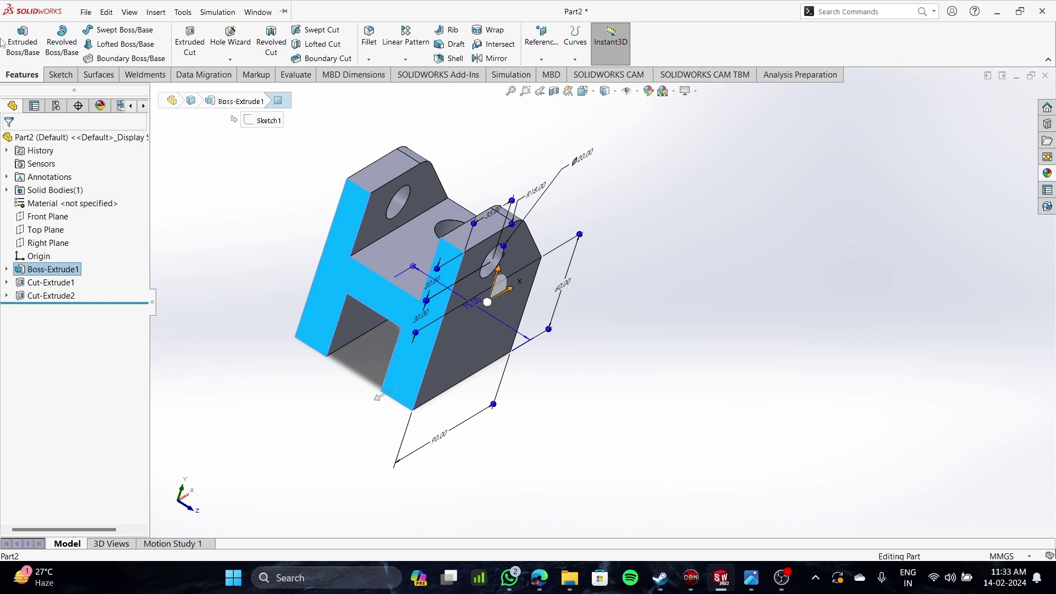
left_click(60, 74)
left_click(103, 31)
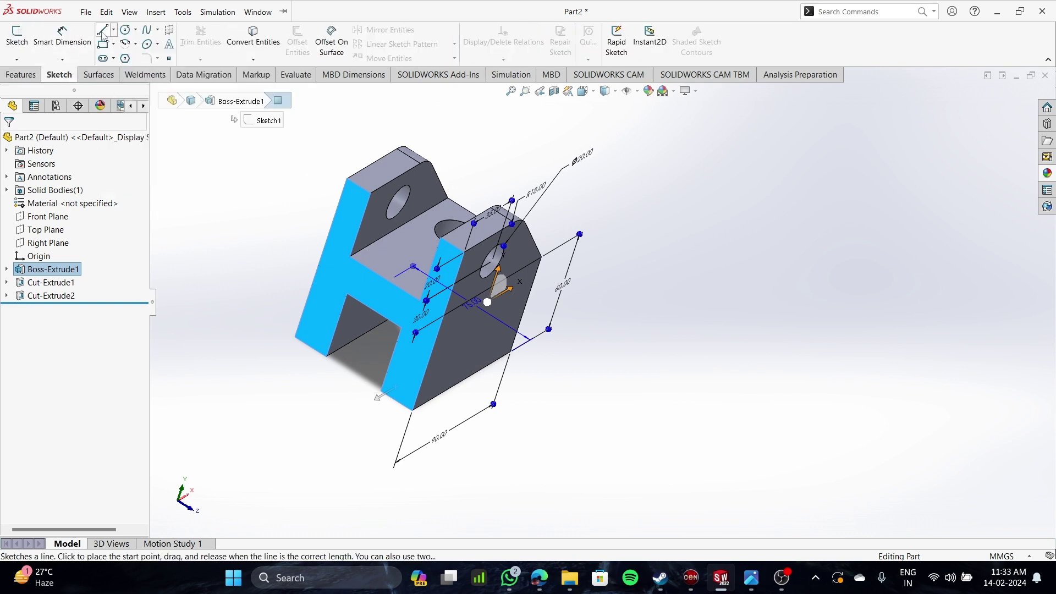
middle_click_drag(543, 438, 322, 443)
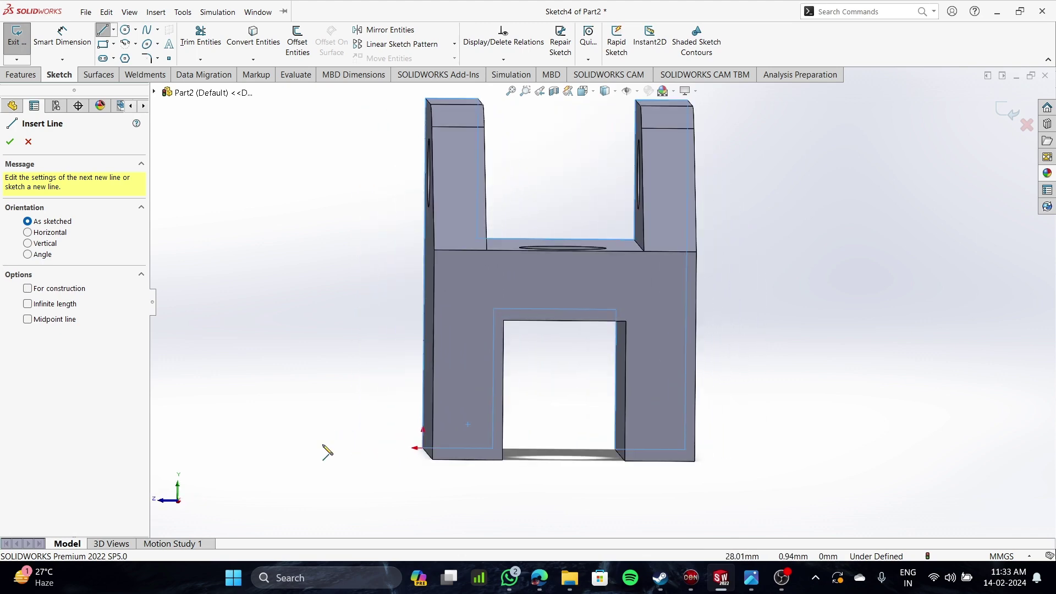
key("space")
left_click(362, 398)
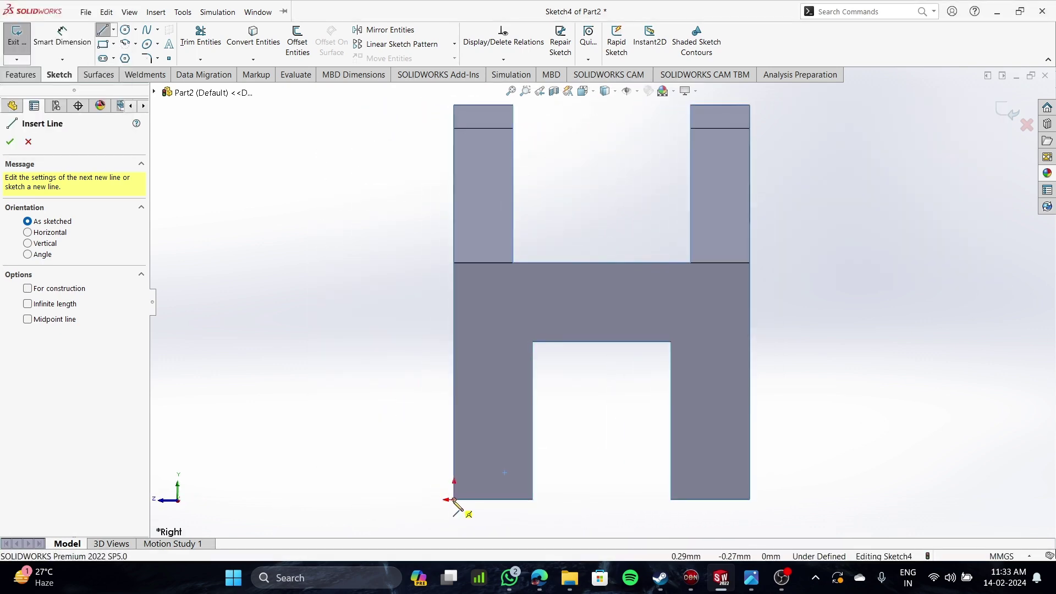
- Sketch a horizontal line outward from the block's side edge at floor level and a slanted line from its outer end down to the origin
left_click(455, 499)
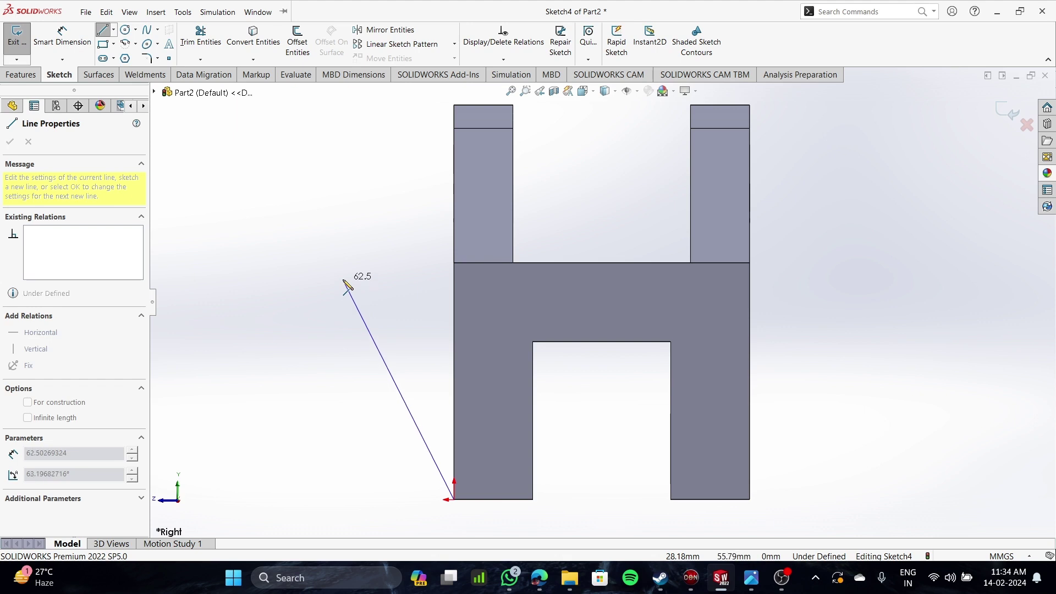
key("Escape")
left_click(103, 30)
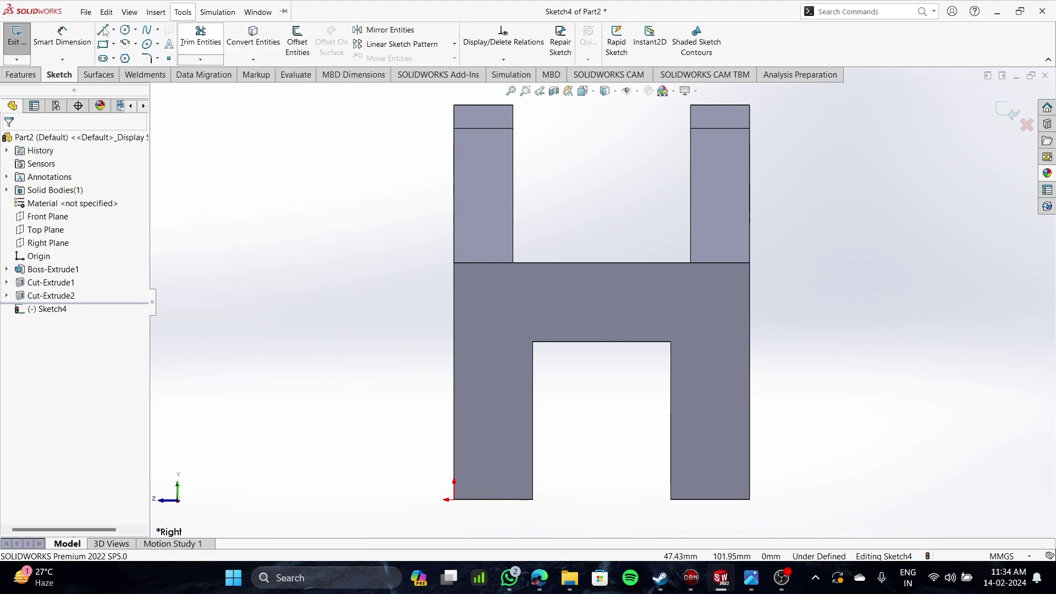
left_click(454, 263)
left_click(349, 263)
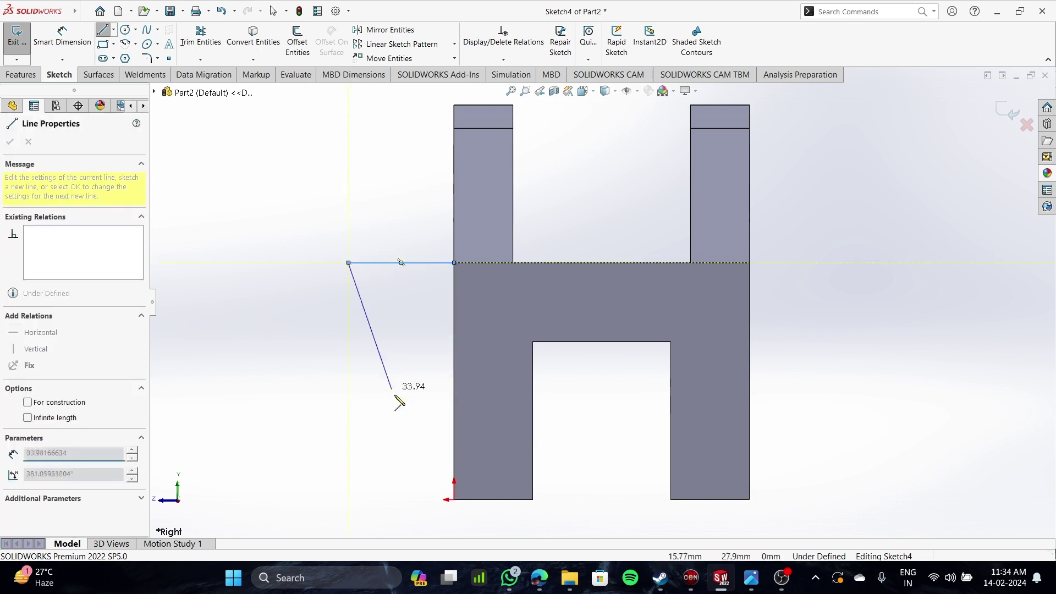
left_click(455, 500)
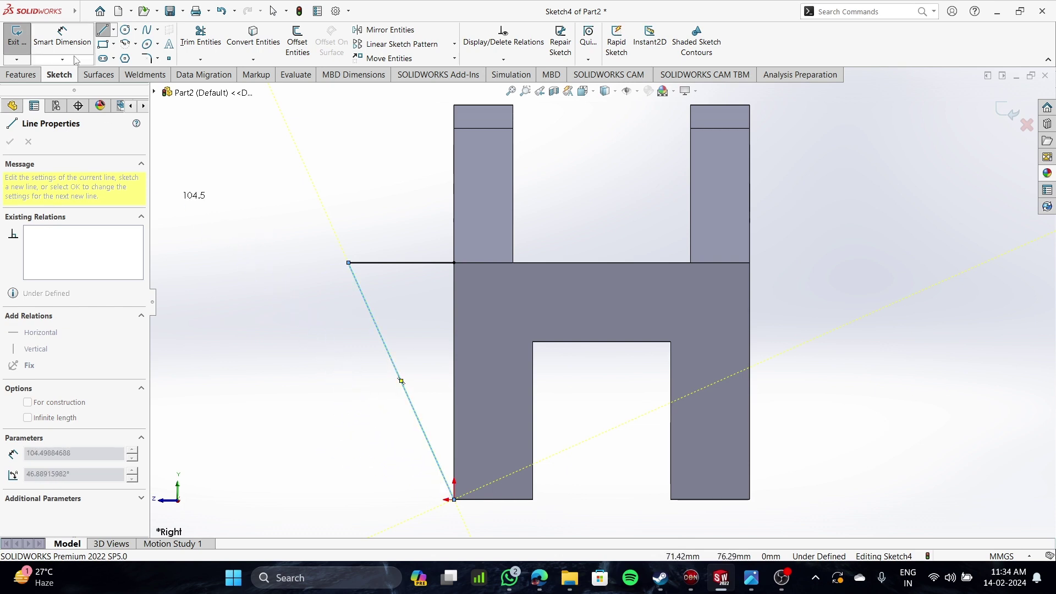
left_click(104, 39)
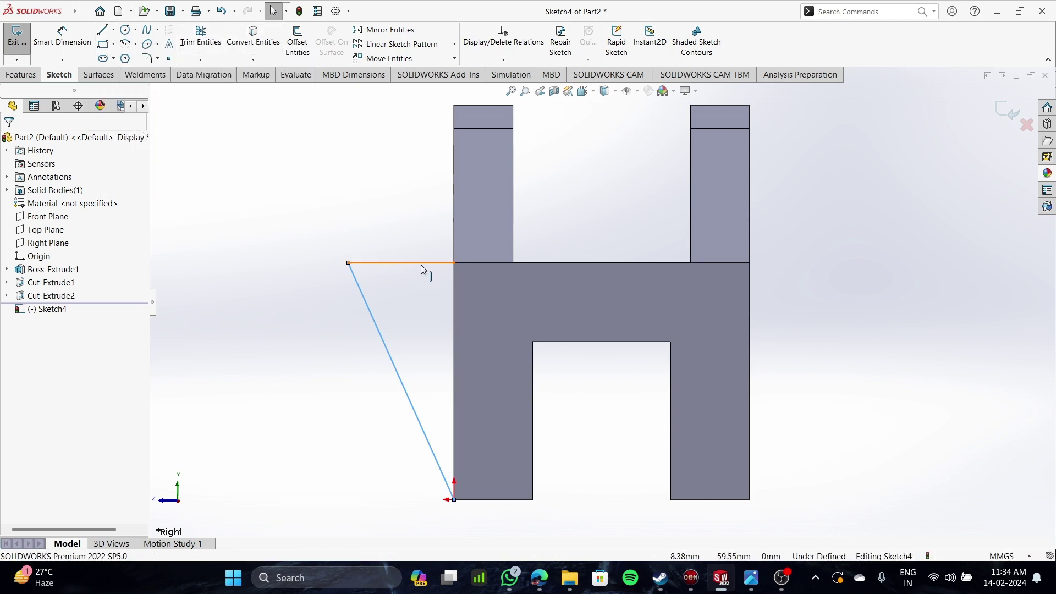
- Try to fillet the corner between the slanted line and the horizontal line with an 18 mm radius
left_click(146, 58)
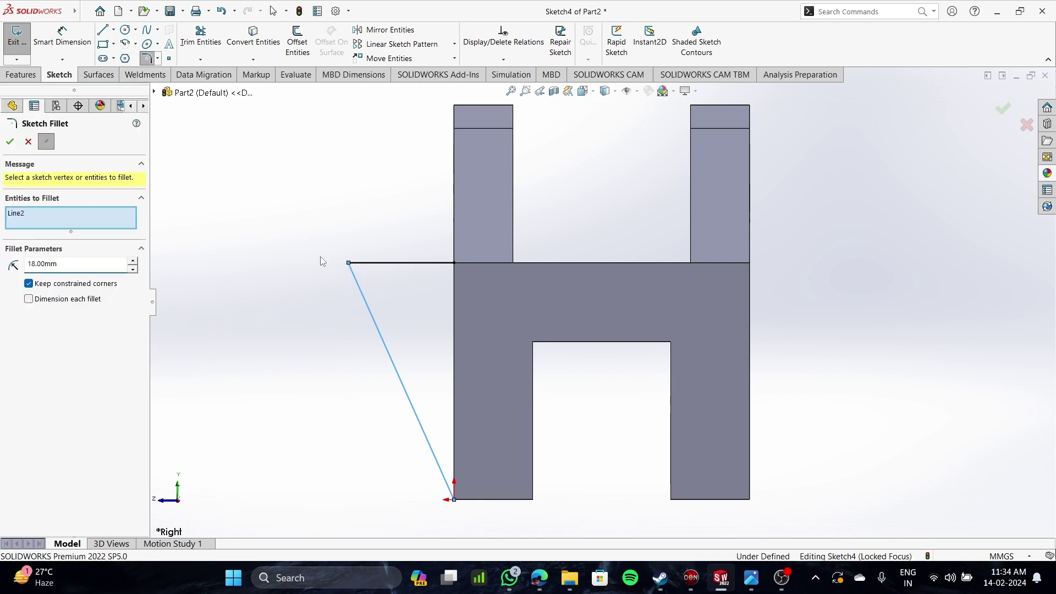
left_click(17, 214)
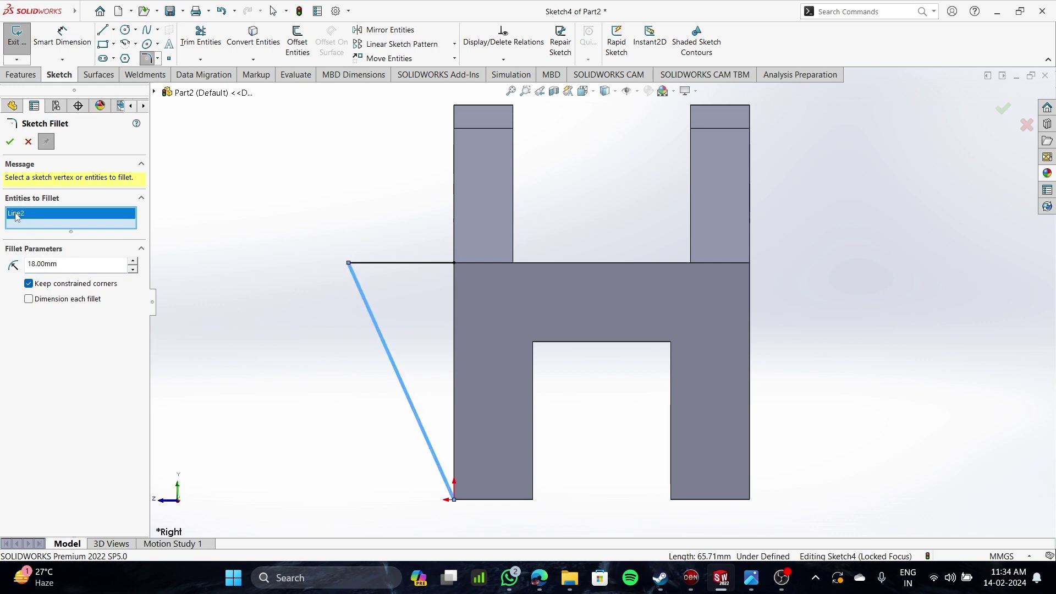
right_click(33, 213)
left_click(60, 220)
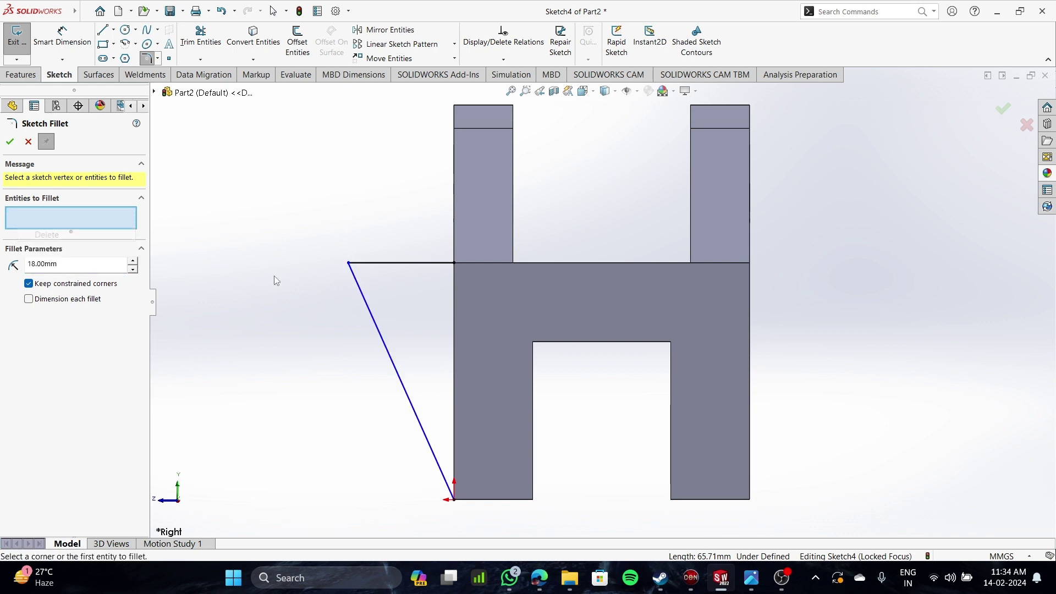
left_click(348, 263)
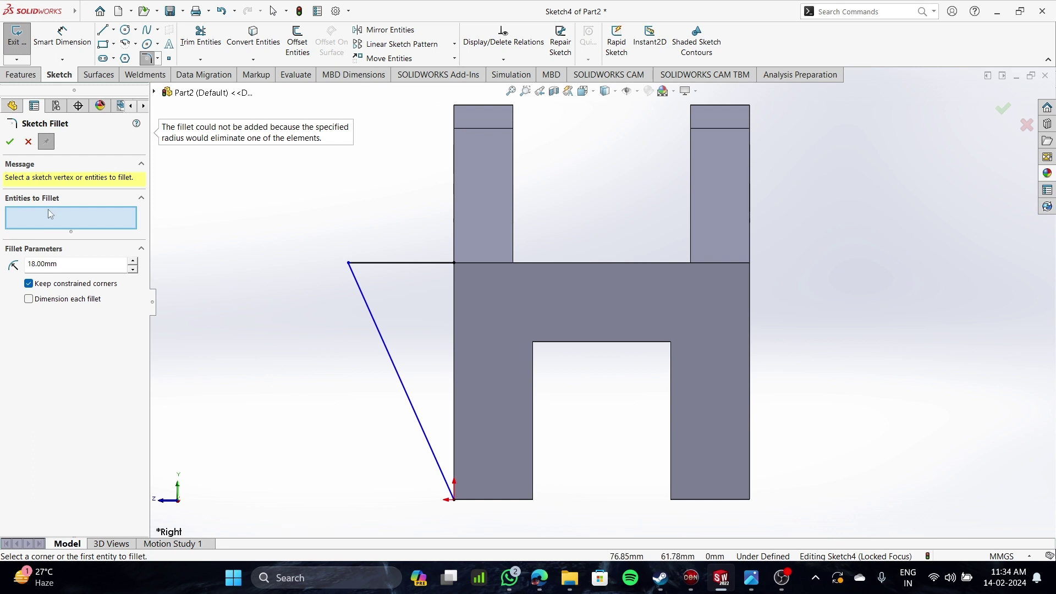
left_click(390, 358)
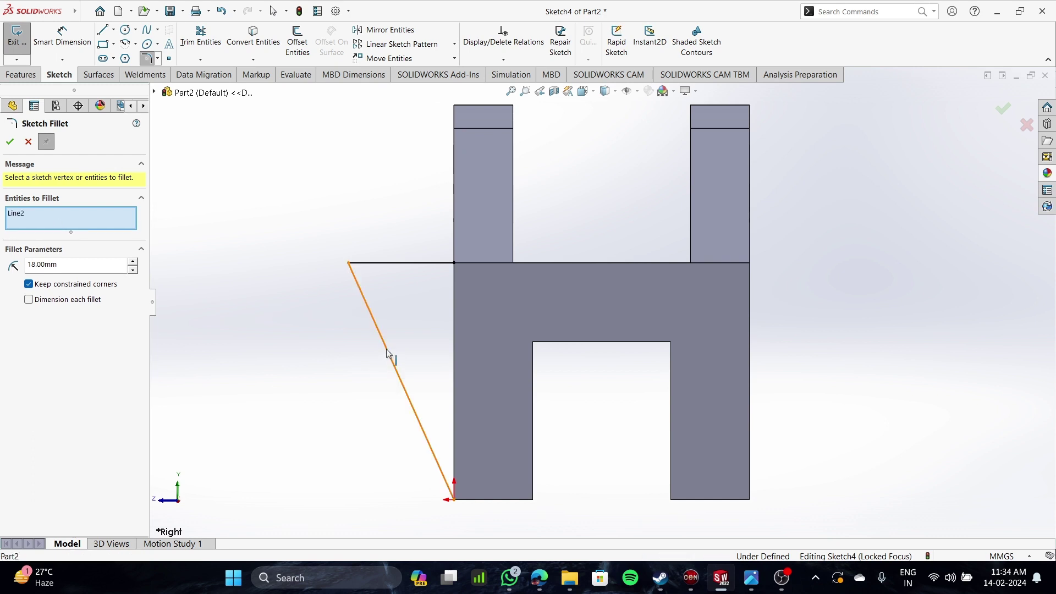
left_click(409, 263)
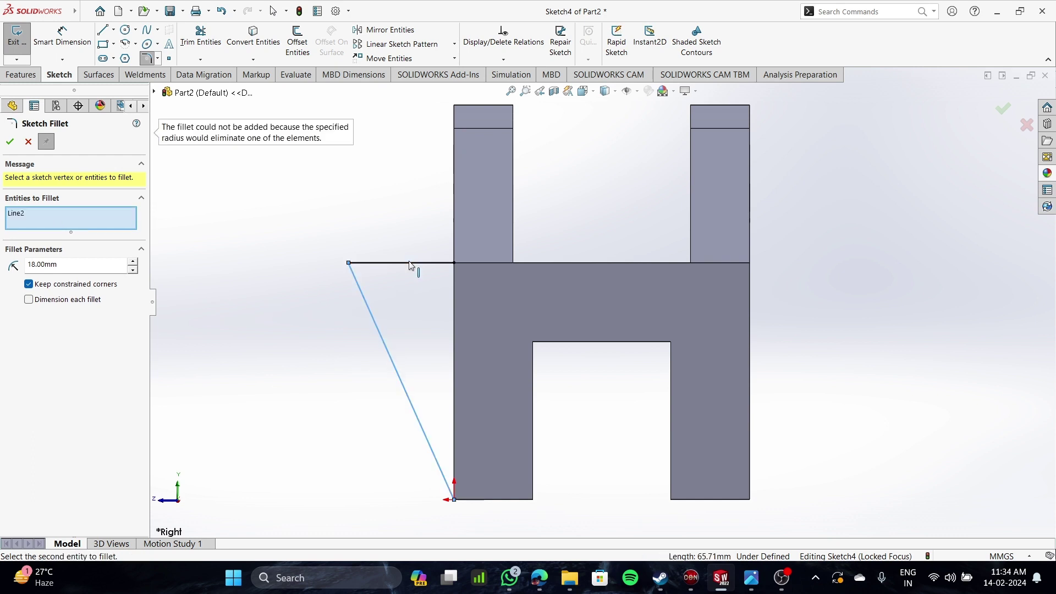
left_click(16, 142)
- Fillet the corner between the slanted line and the horizontal line with a 12 mm radius
left_click(149, 59)
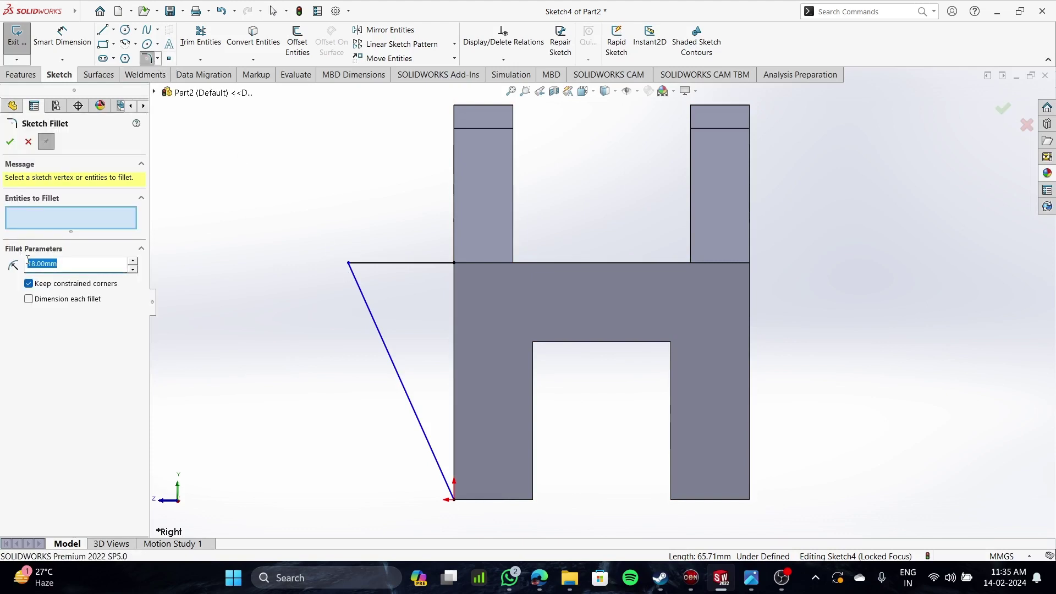
key("BackSpace")
type("12")
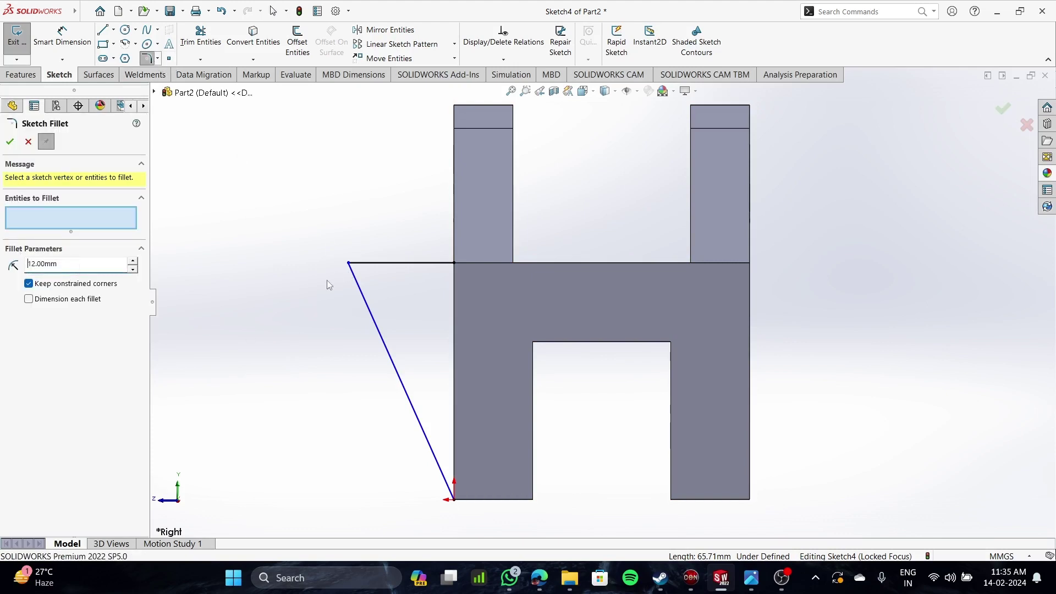
left_click(351, 265)
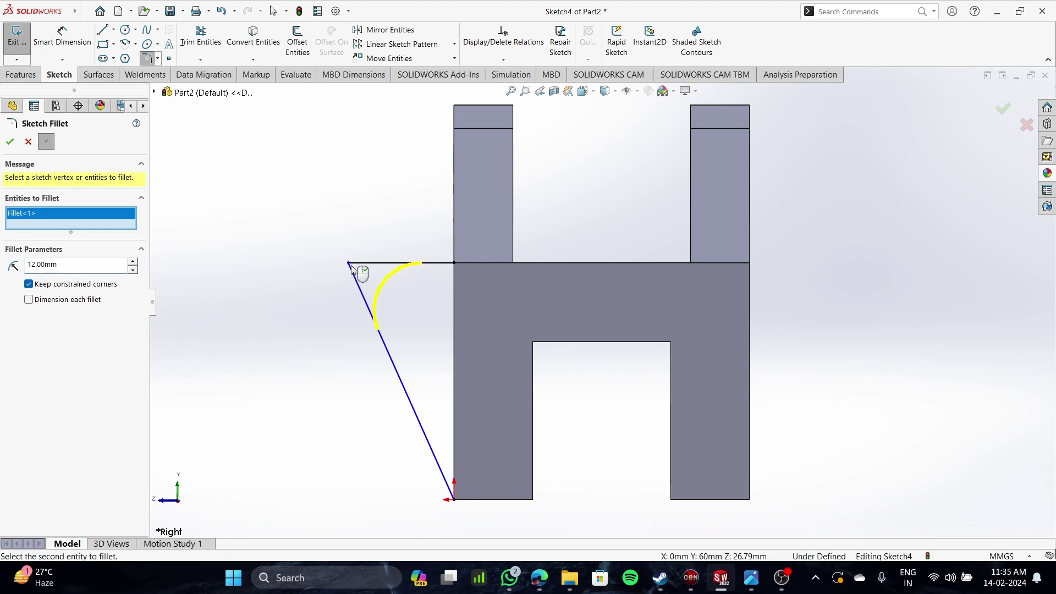
right_click(348, 286)
- Dimension the remaining horizontal line's length as 15 mm
scroll(442, 347, "up", 2)
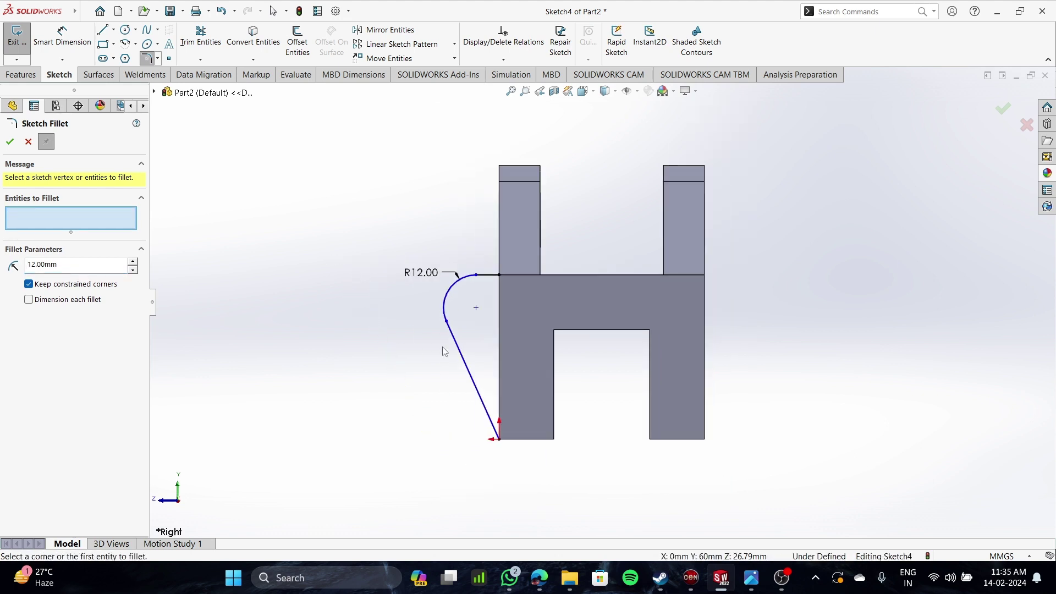
scroll(445, 350, "down", 2)
left_click(44, 45)
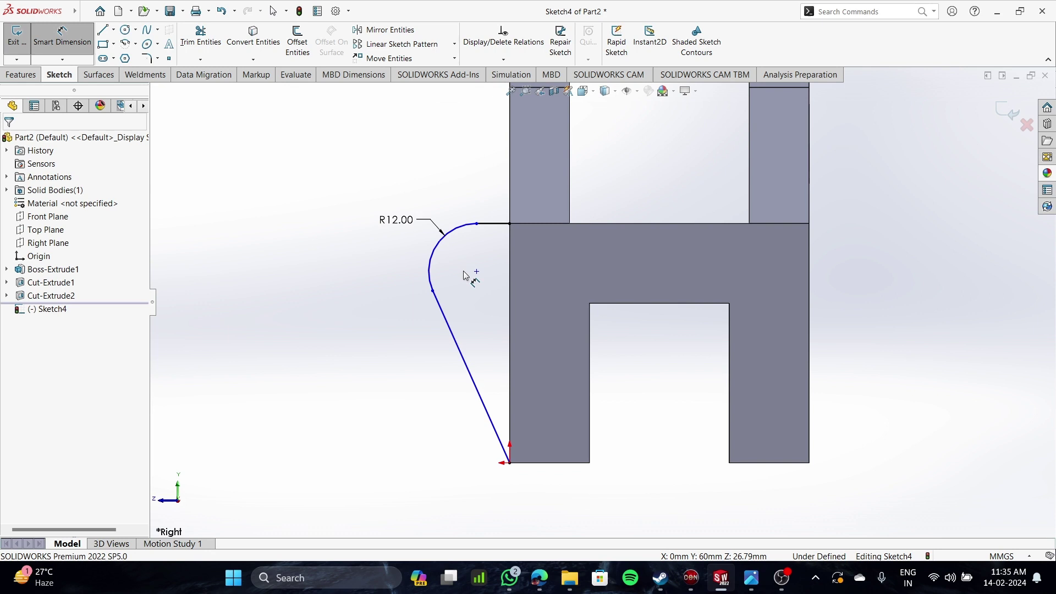
left_click(493, 227)
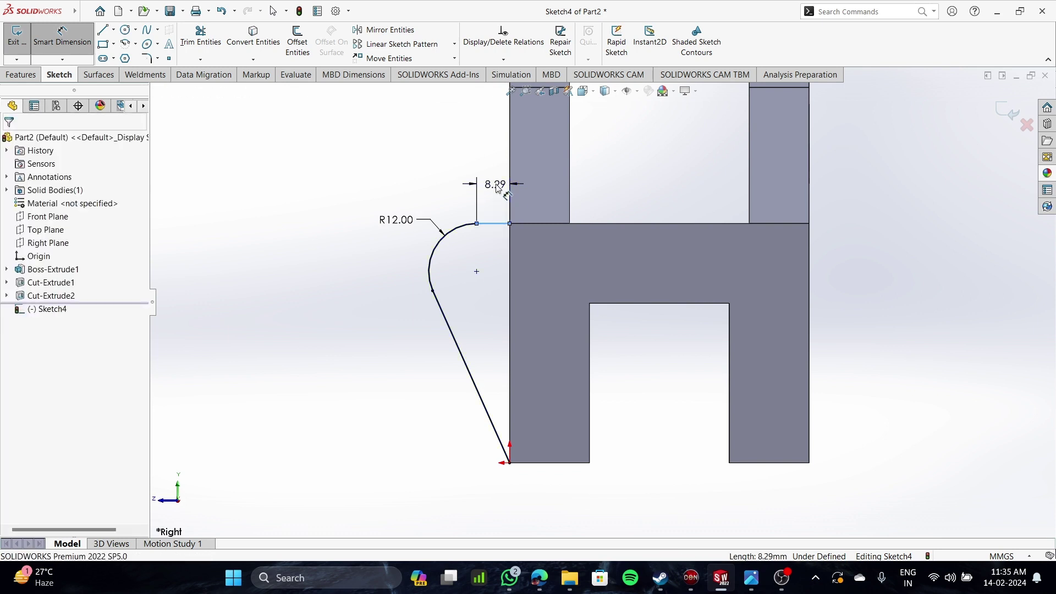
left_click(497, 189)
type("15")
key("Return")
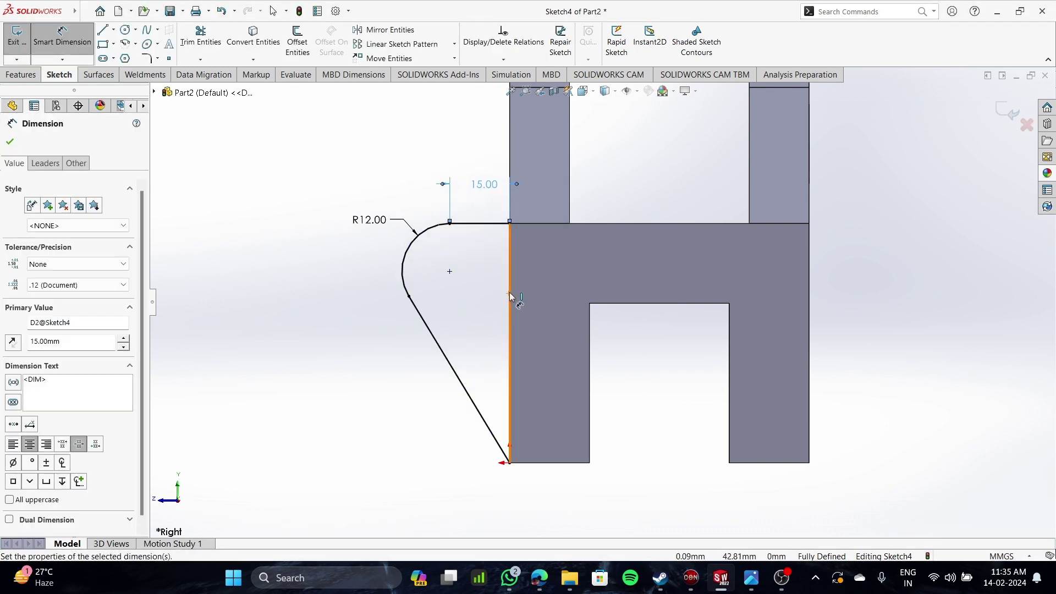
- Sketch a circle about 14.4 mm in diameter on the centre of the 12 mm fillet arc
scroll(550, 287, "up", 2)
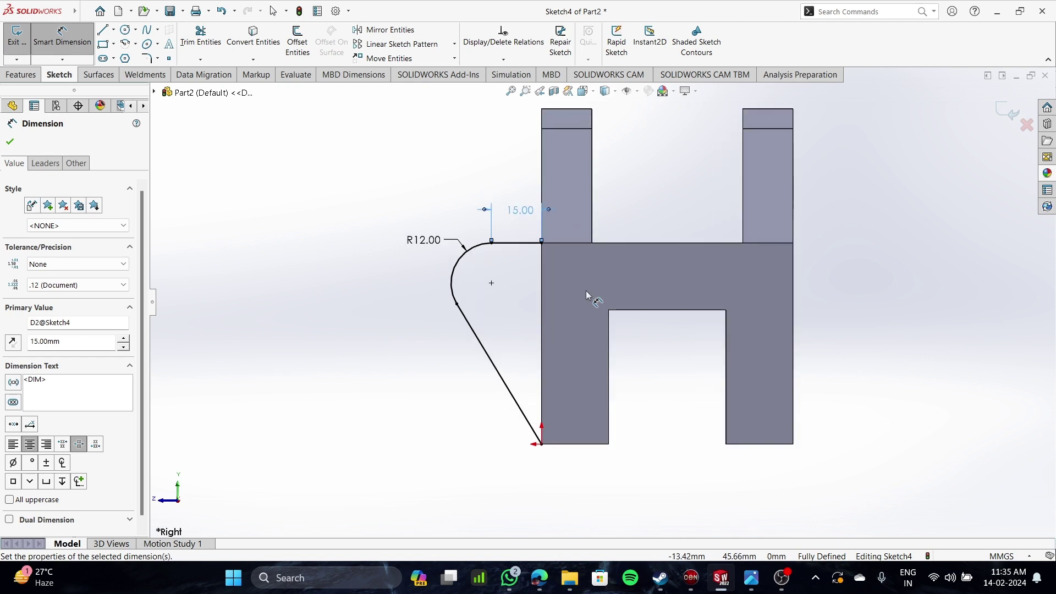
scroll(586, 294, "down", 2)
left_click(125, 29)
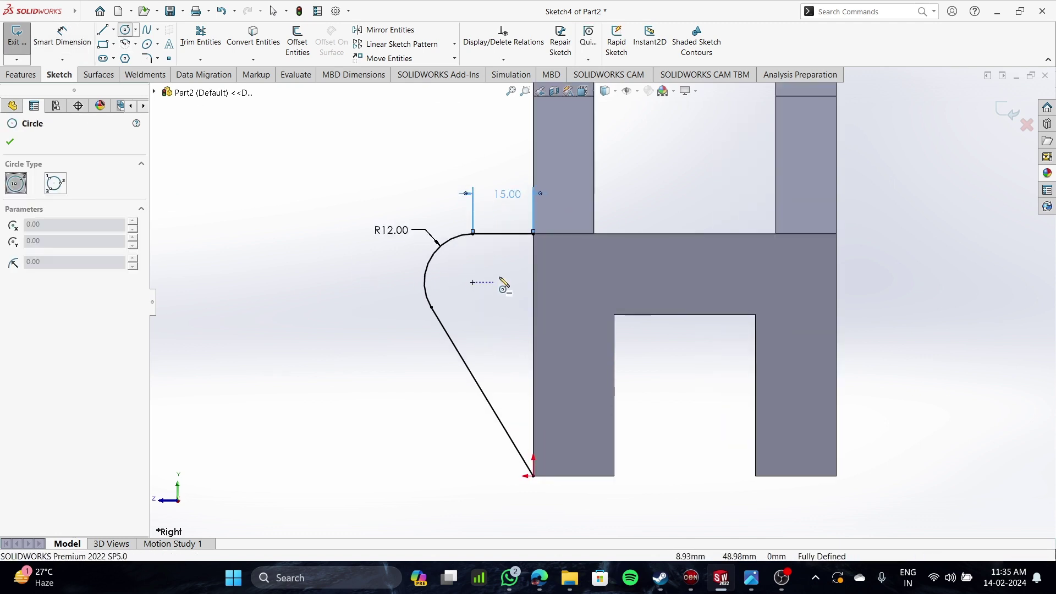
left_click(473, 283)
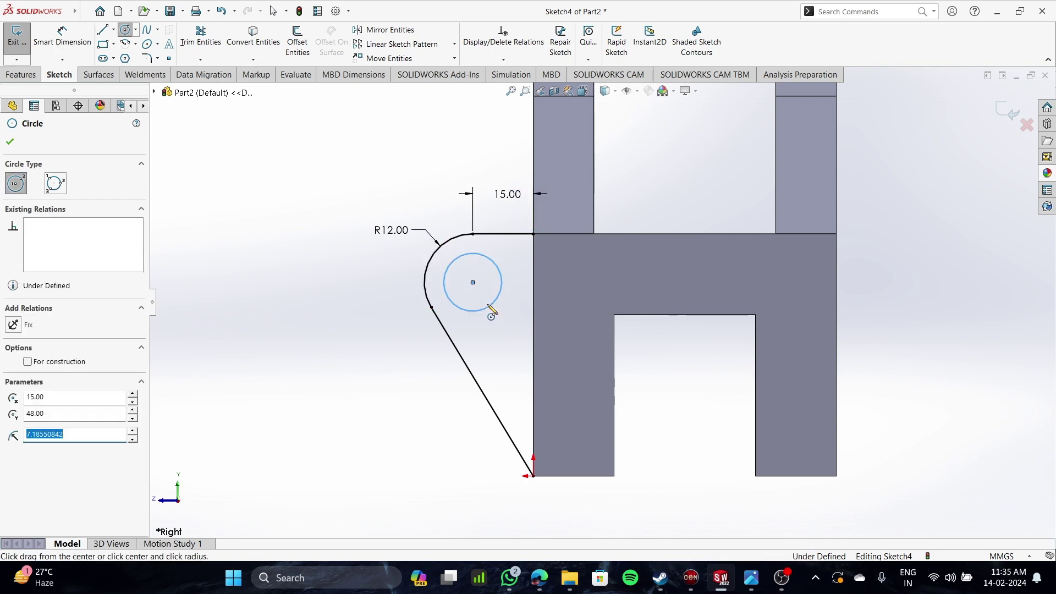
- Dimension the circle's diameter as 10 mm
left_click(70, 47)
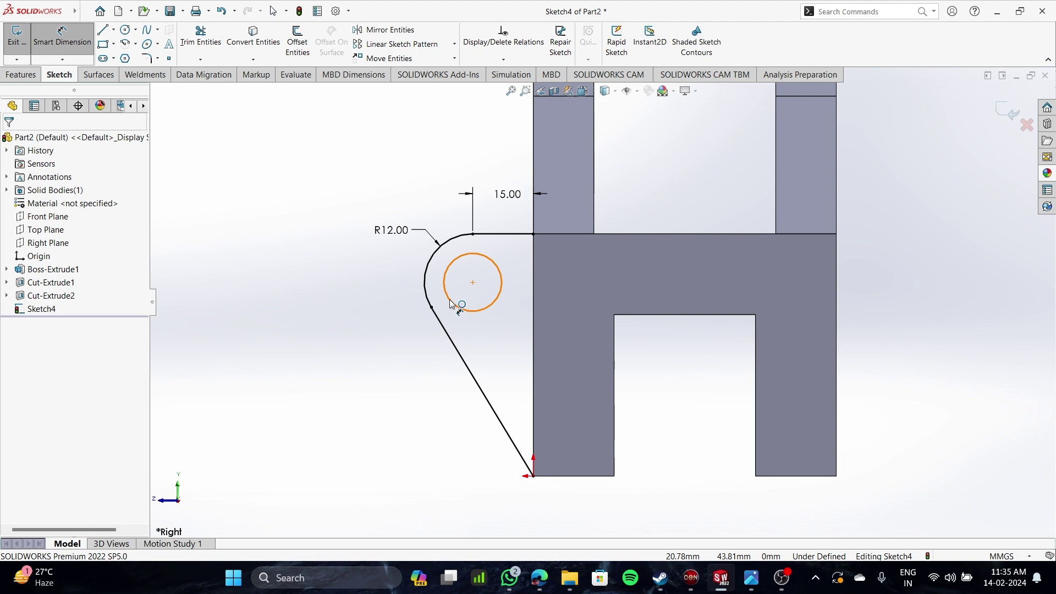
left_click(453, 303)
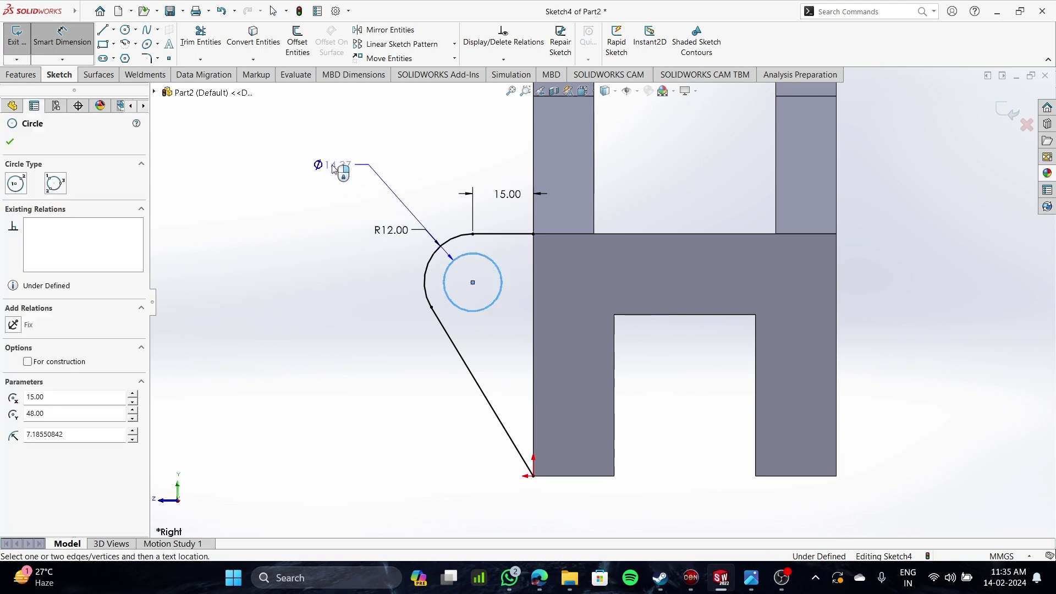
left_click(333, 156)
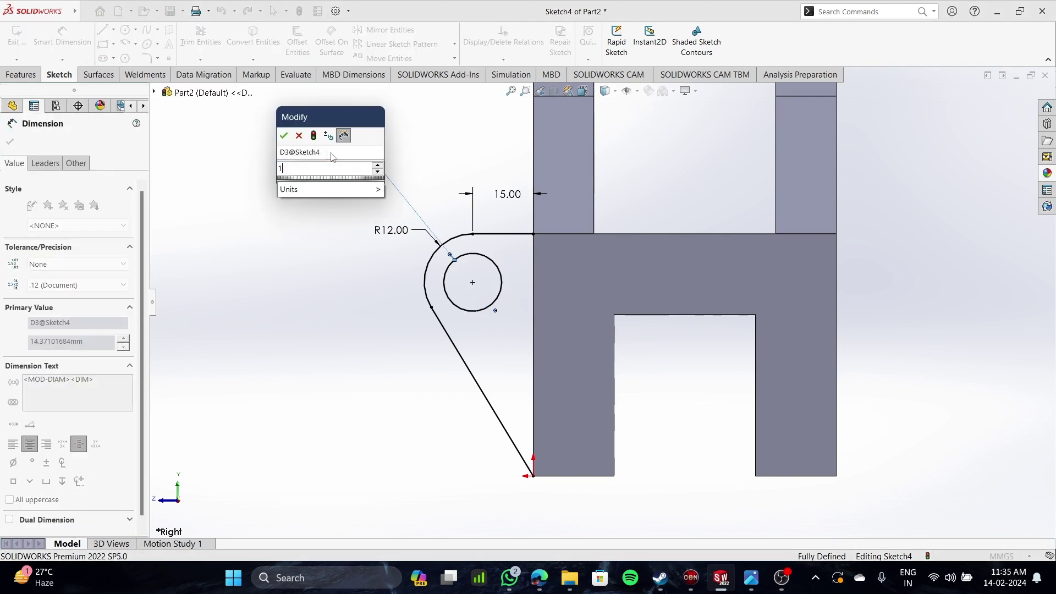
type("10")
key("Return")
- Set the circle's diameter to 15 mm
scroll(493, 339, "up", 2)
scroll(527, 303, "down", 2)
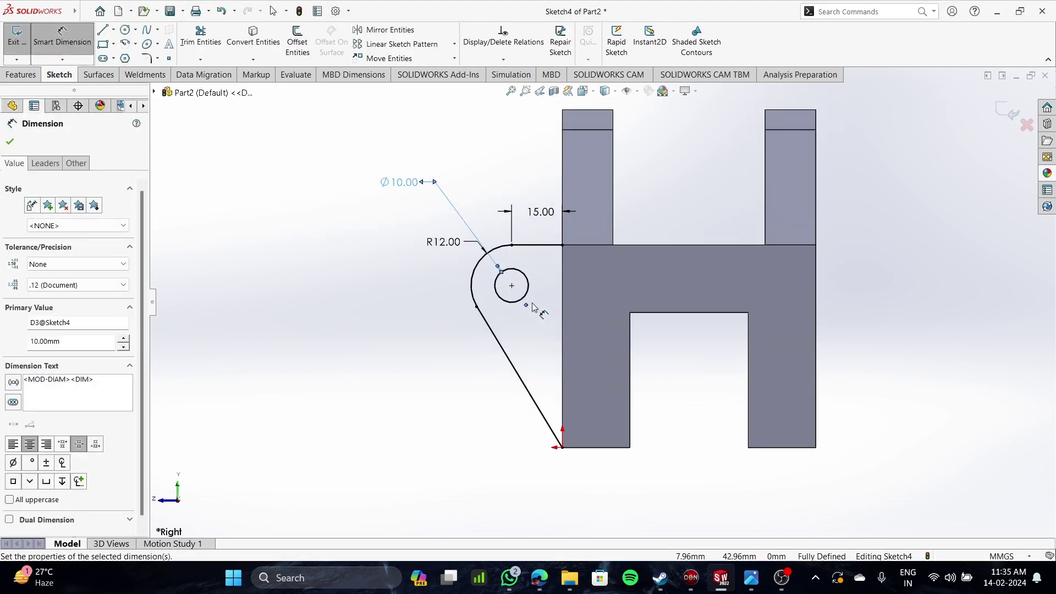
double_click(381, 160)
type("15")
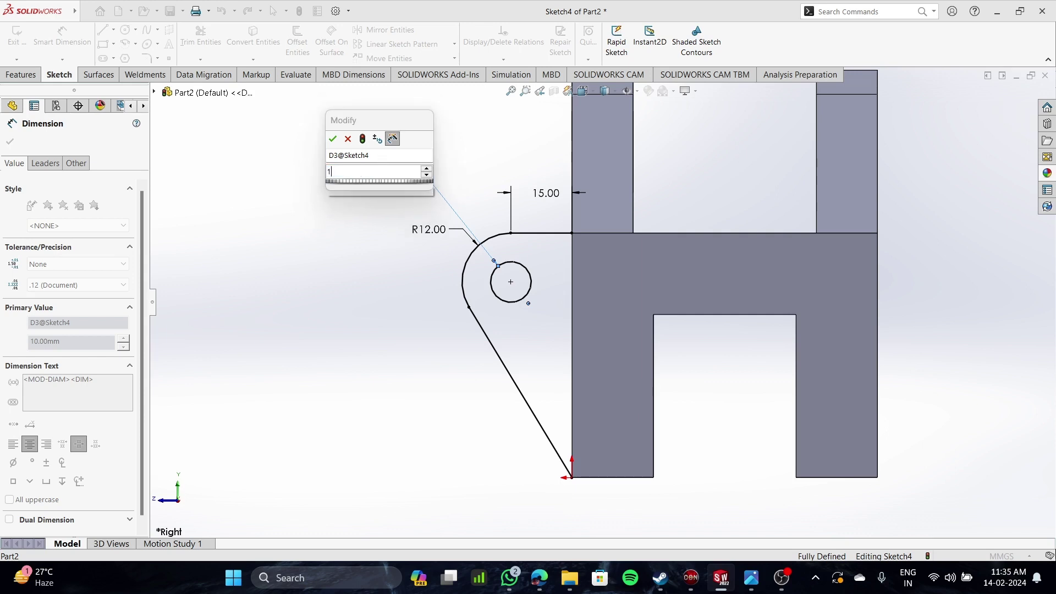
key("Return")
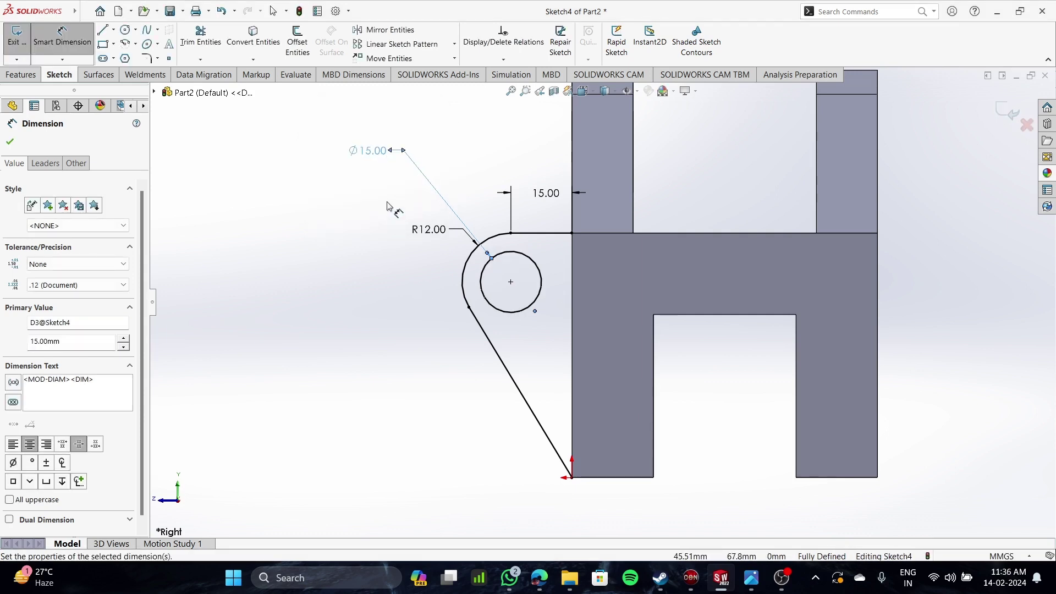
- Set the circle's diameter to 12 mm
double_click(66, 343)
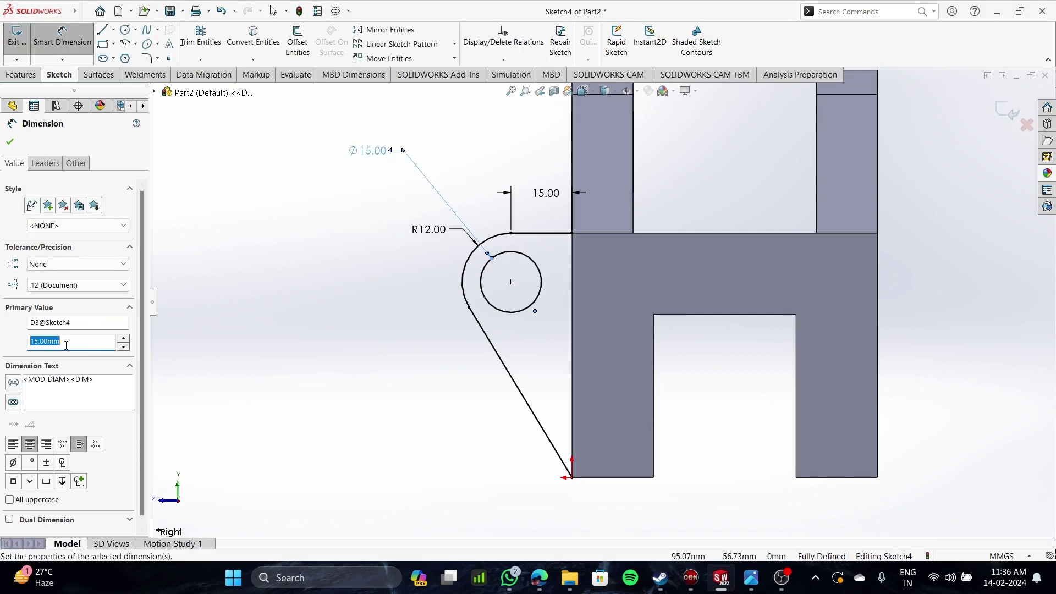
key("Return")
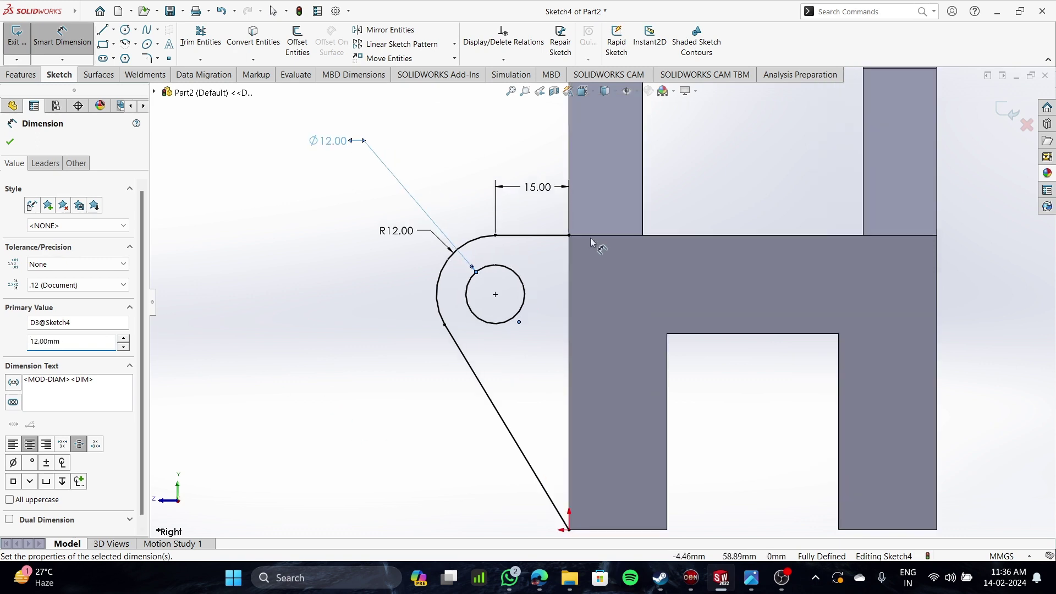
scroll(609, 315, "up", 2)
scroll(608, 314, "down", 3)
scroll(606, 353, "up", 2)
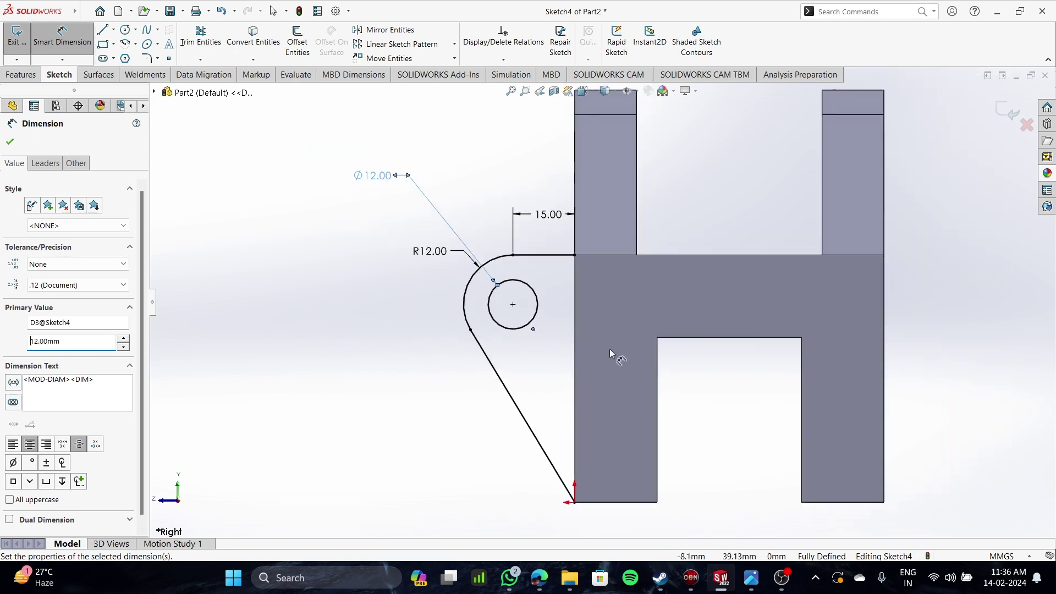
- Add a driven vertical dimension between the circle's centre and the origin
scroll(606, 352, "down", 2)
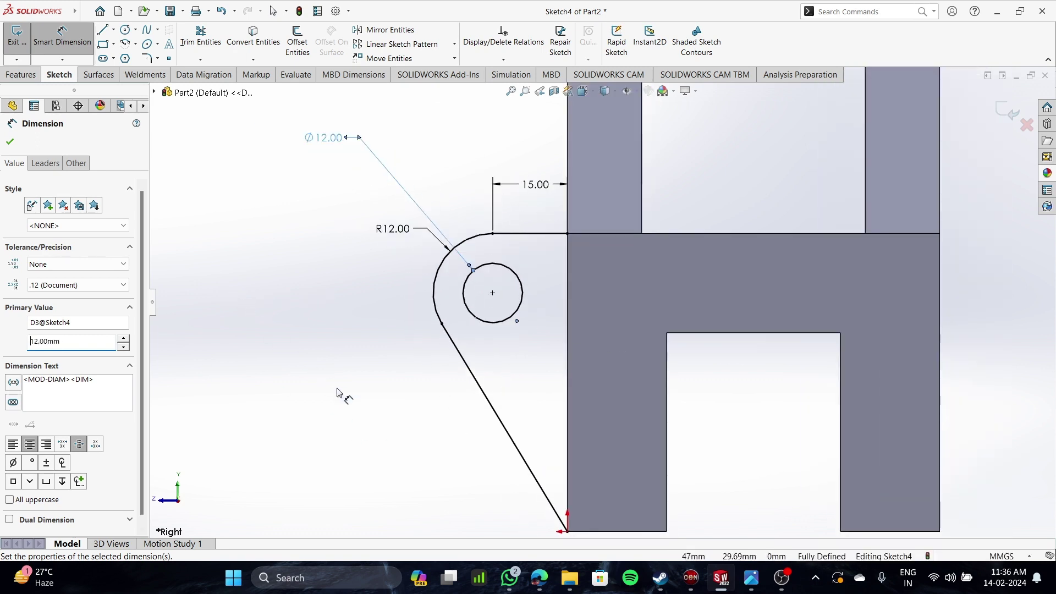
left_click(493, 295)
scroll(500, 407, "up", 3)
scroll(594, 400, "down", 1)
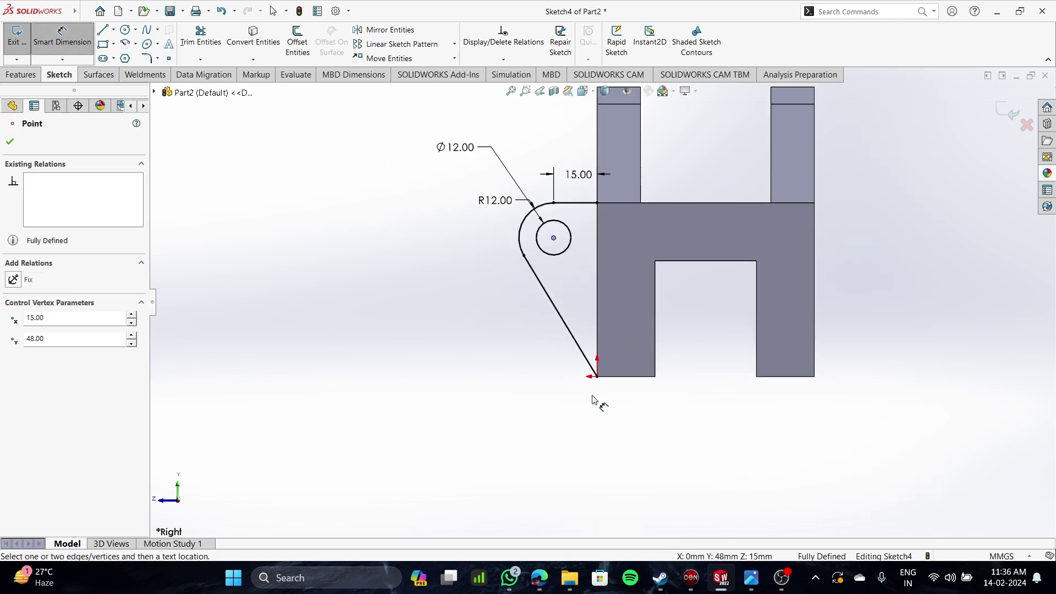
left_click(598, 378)
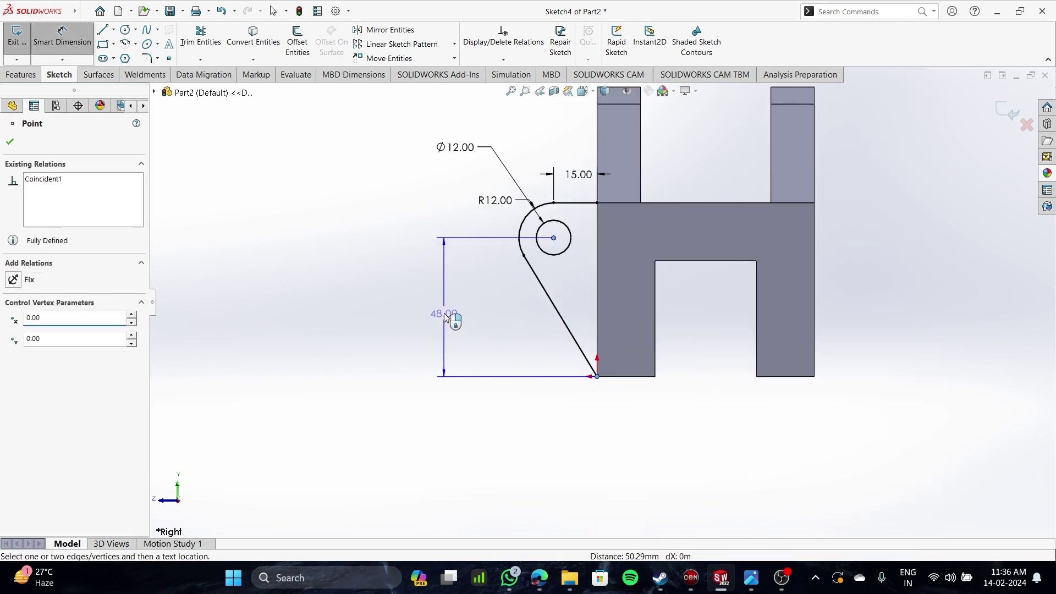
left_click(445, 317)
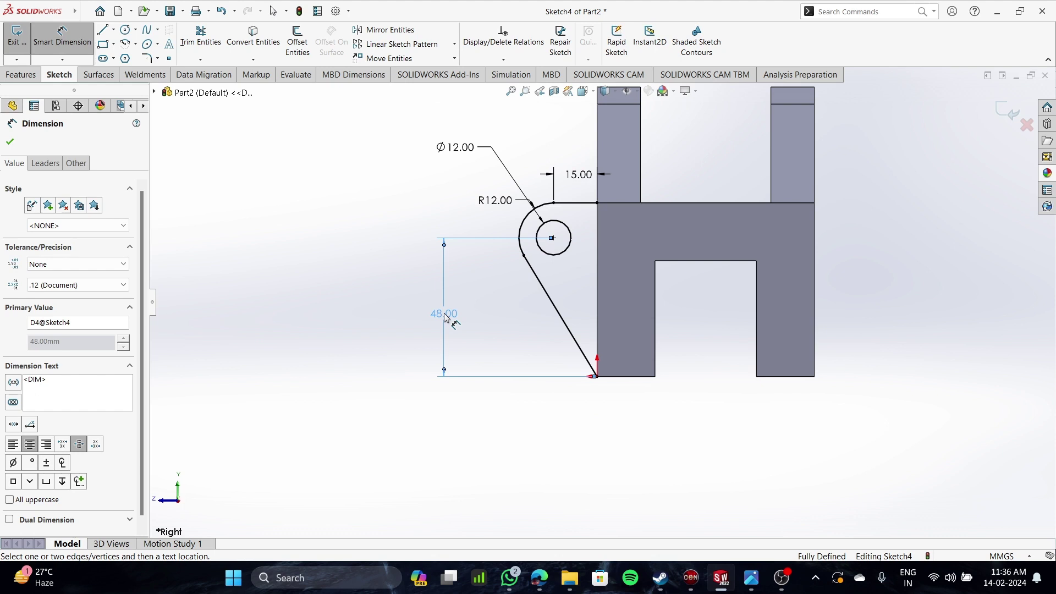
scroll(575, 190, "down", 1)
scroll(574, 190, "up", 1)
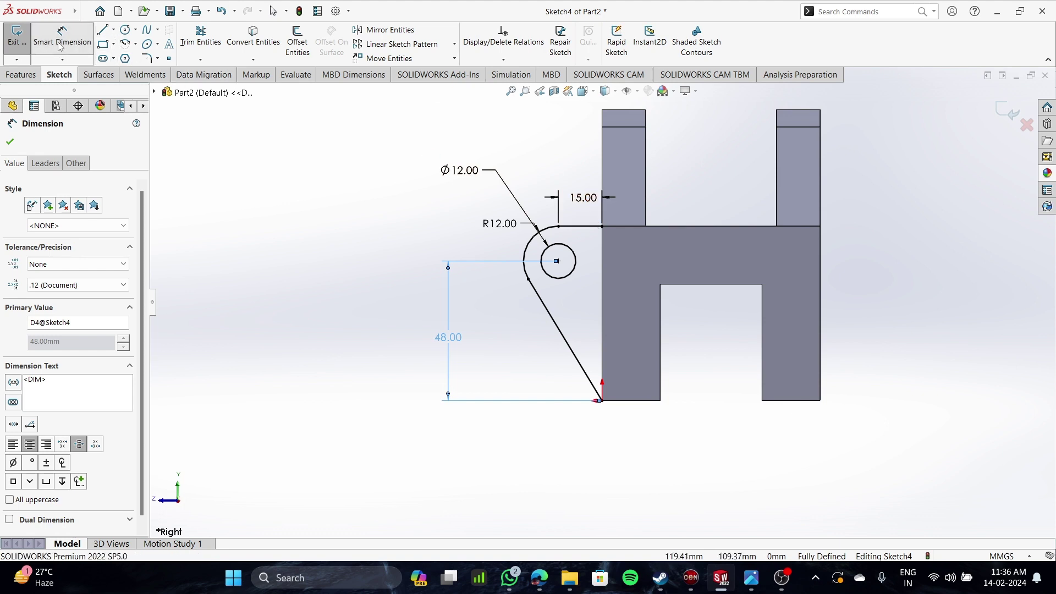
- Delete the horizontal line between the fillet arc and the block's side edge together with its length dimension
left_click(61, 47)
left_click(580, 226)
key("Delete")
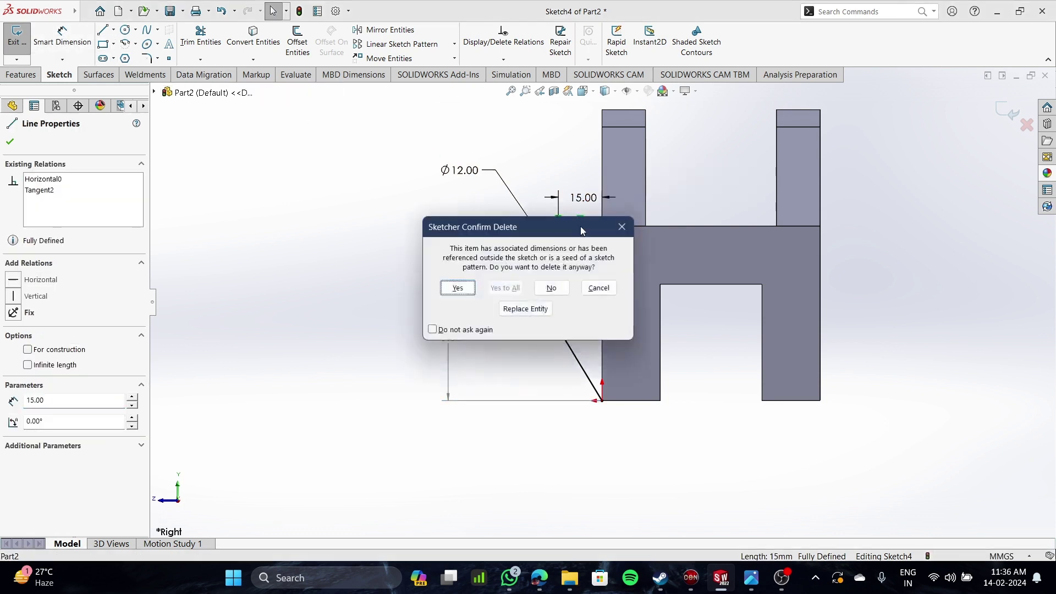
left_click(456, 288)
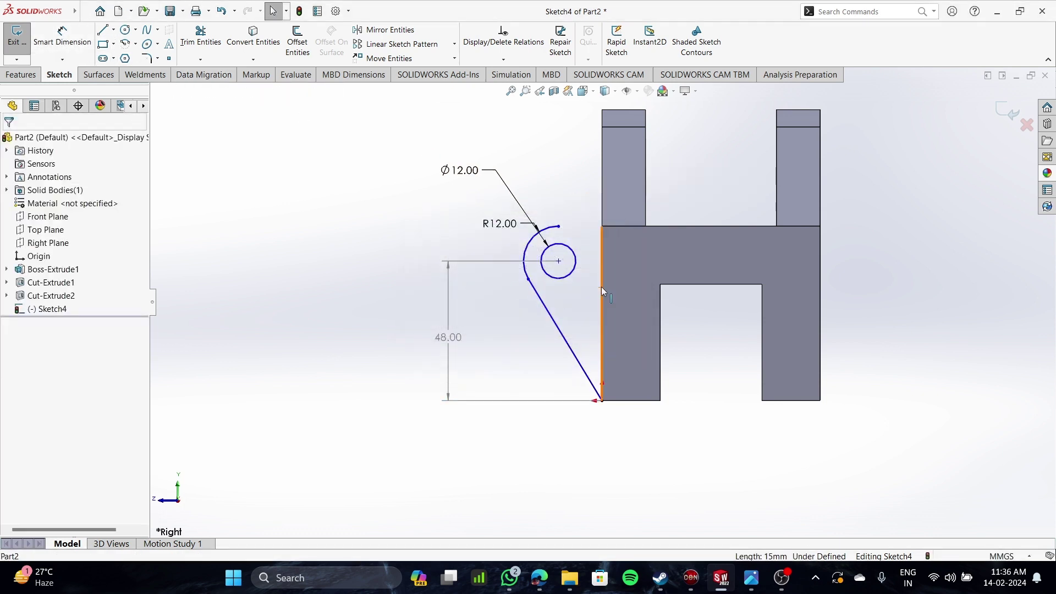
- Try to edit the driven vertical dimension between the circle's centre and the origin, and delete it
left_click(448, 338)
double_click(449, 338)
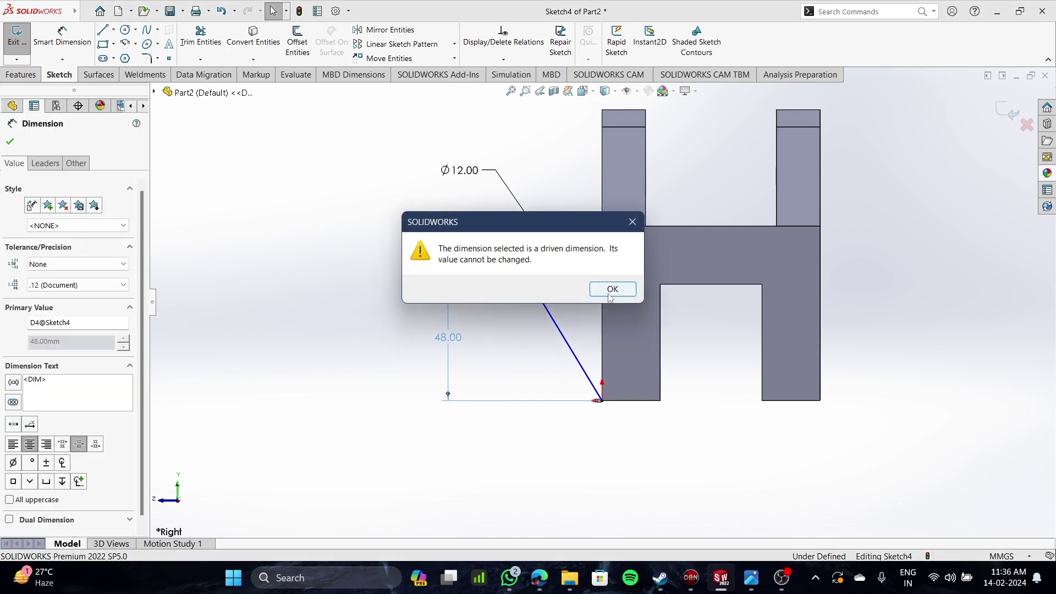
left_click(612, 289)
key("Delete")
left_click(86, 12)
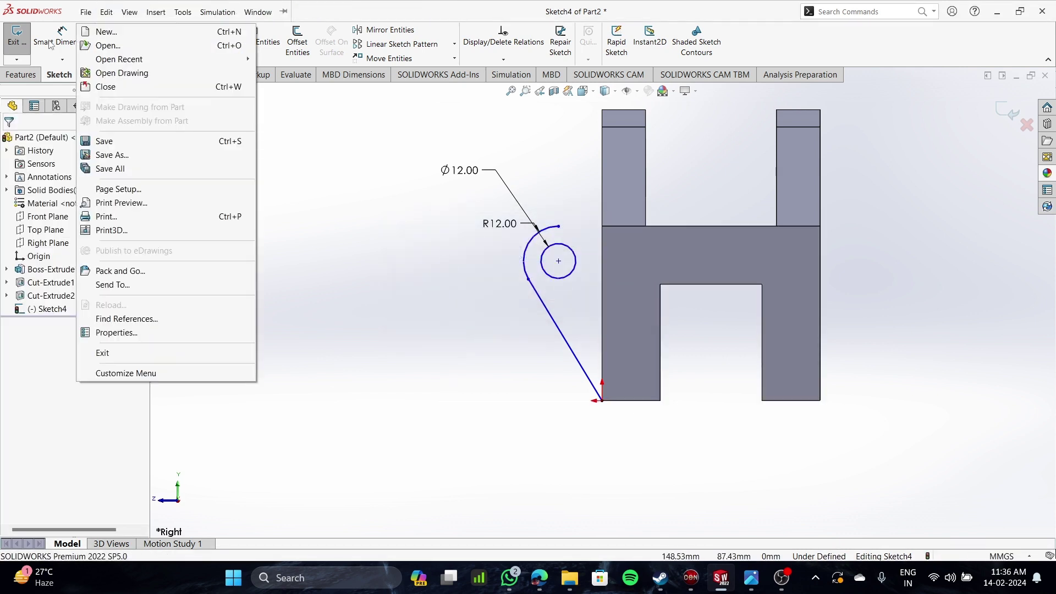
left_click(50, 44)
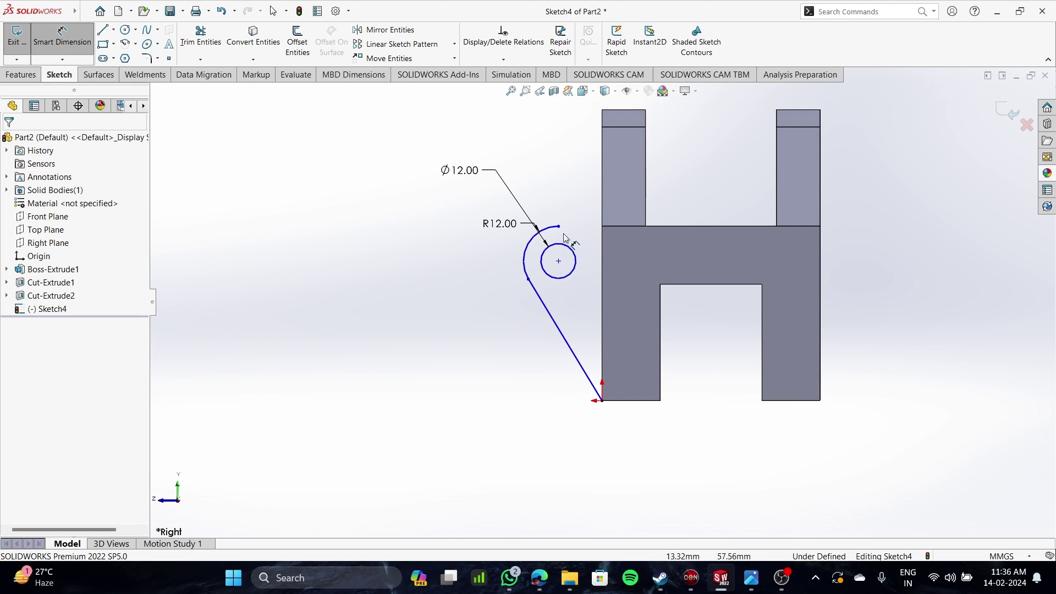
key("Escape")
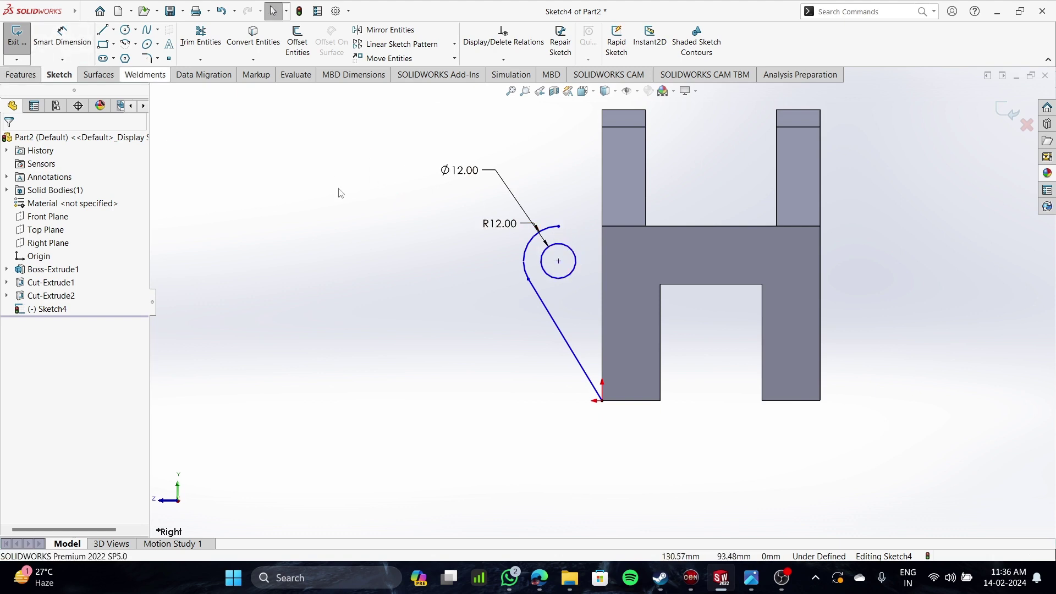
- Shift the rounded end's arc and circle slightly upward and away from the block by moving the arc's open upper endpoint
mouse_move(555, 227)
left_mouse_down()
mouse_move(572, 227)
mouse_move(593, 272)
mouse_move(527, 236)
mouse_move(553, 229)
mouse_move(554, 213)
left_mouse_up()
left_click(559, 223)
left_click(279, 224)
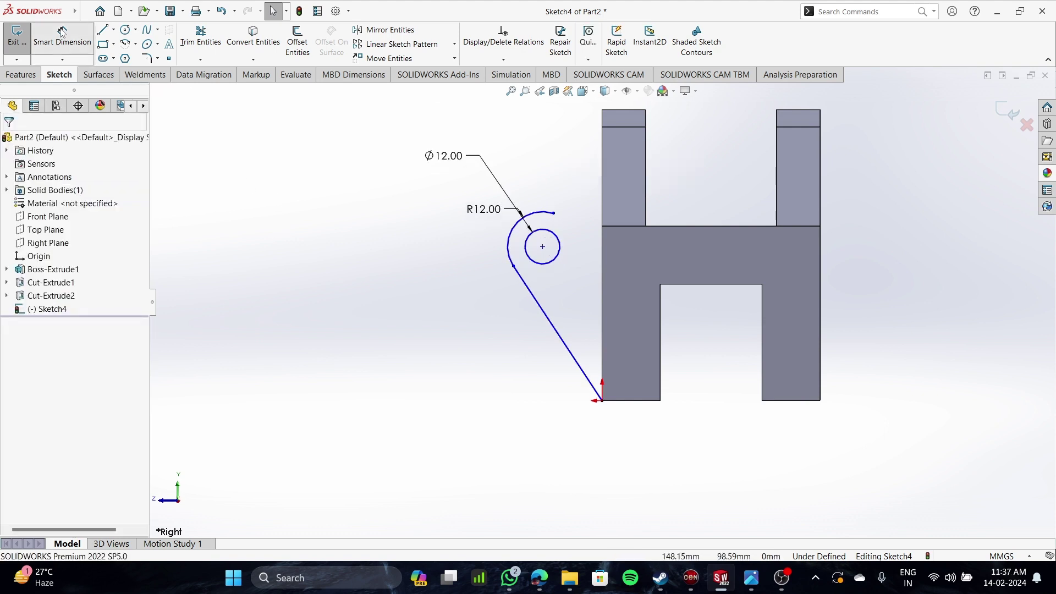
left_click(62, 33)
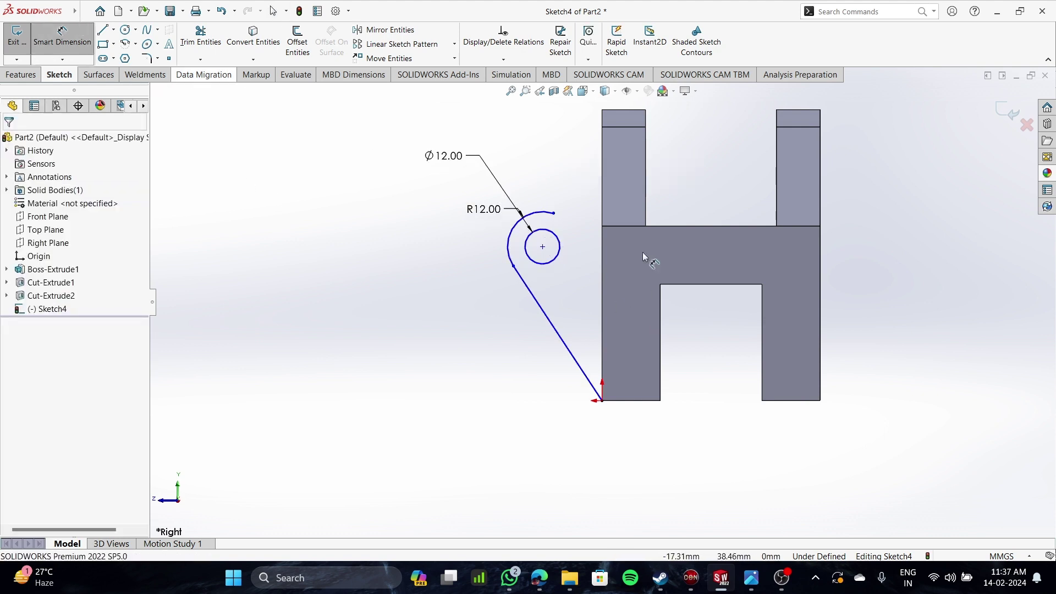
left_click(555, 215)
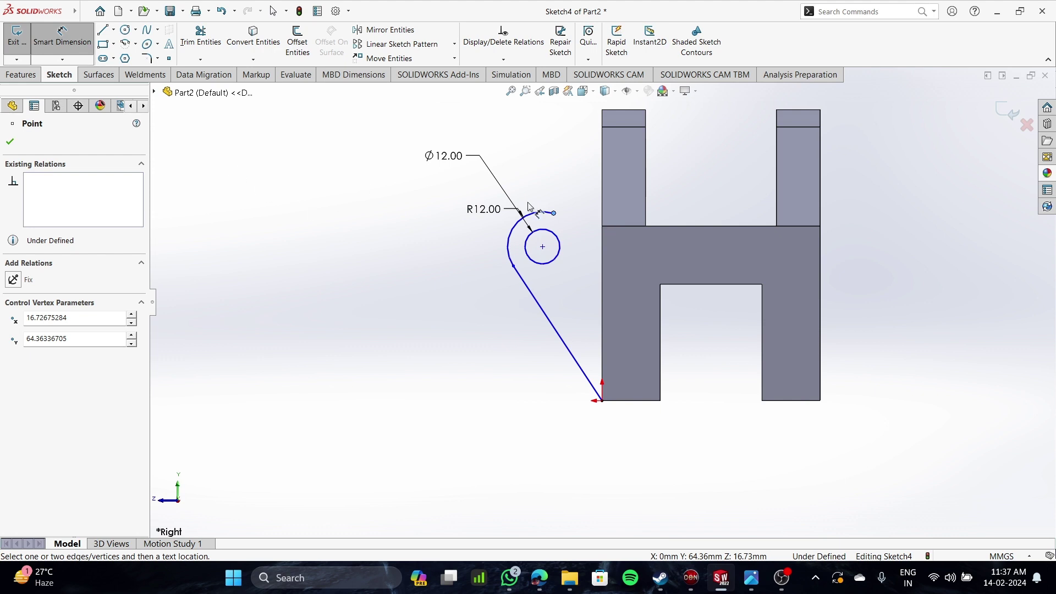
key("Escape")
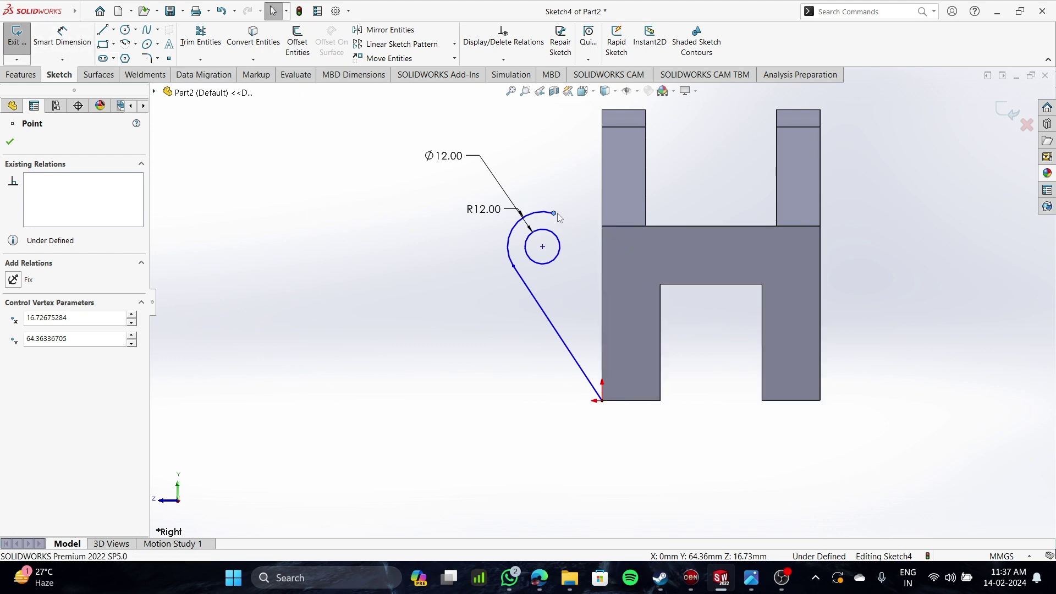
- Reposition the arc's open upper endpoint directly above the circle's centre
left_click(554, 214)
left_click_drag(548, 215, 542, 211)
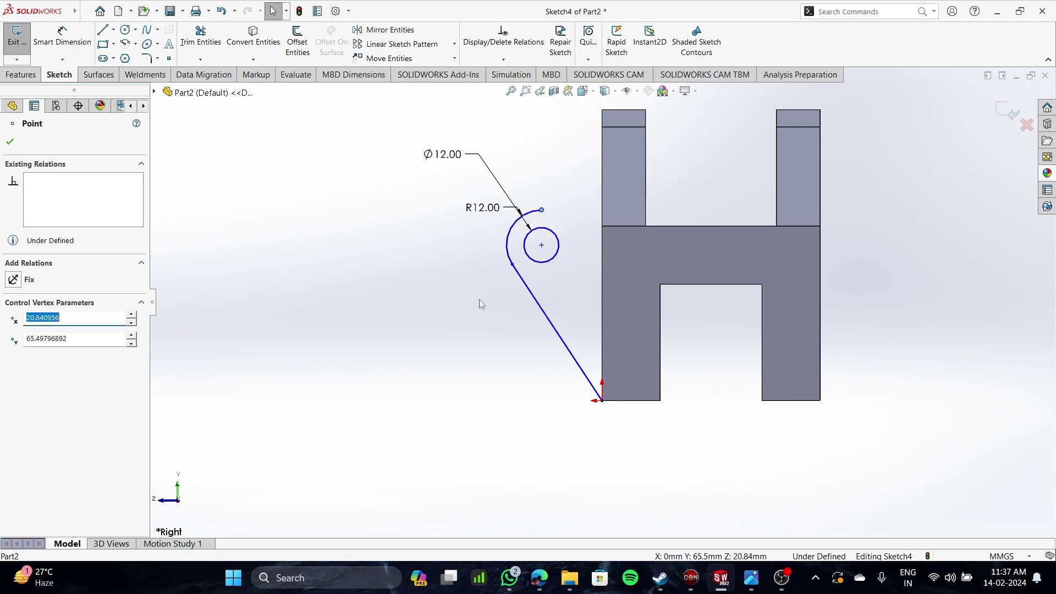
left_click(480, 299)
- Draw a horizontal line about 21 mm long from the arc's upper endpoint to the block's side edge
left_click(86, 12)
left_click(266, 143)
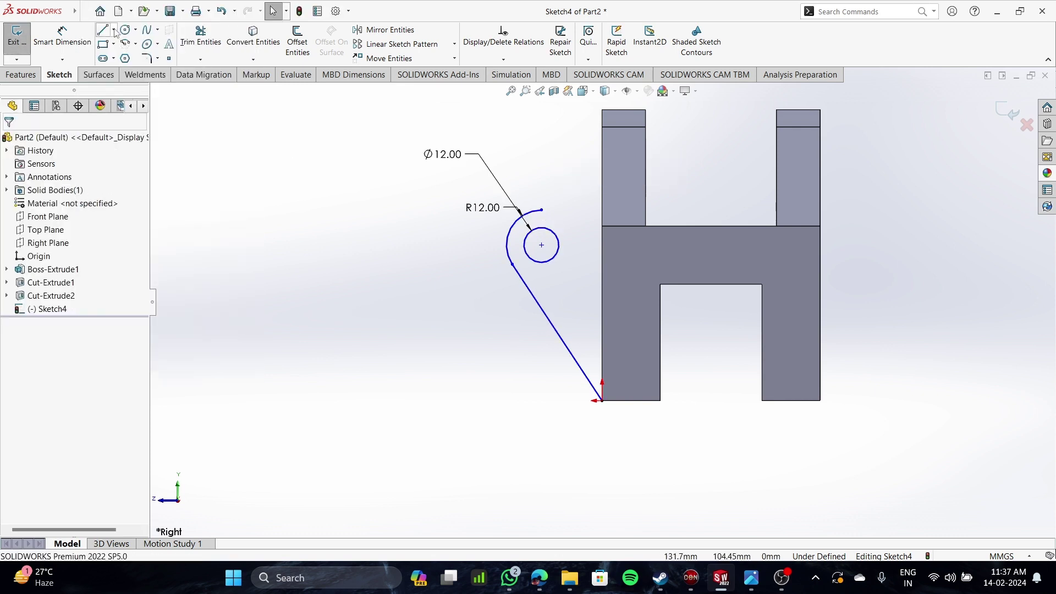
left_click(102, 30)
left_click(542, 209)
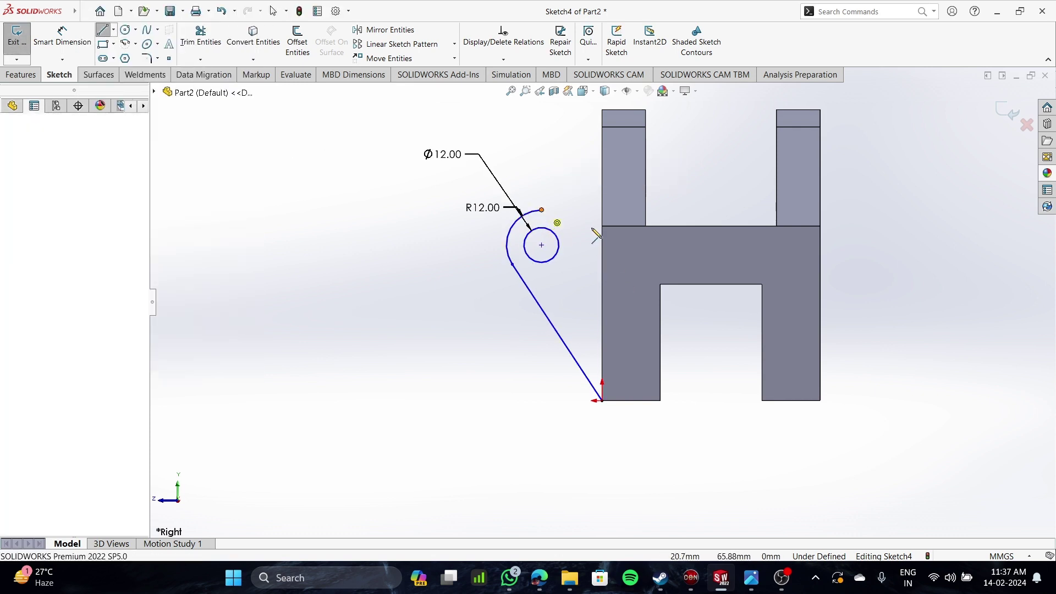
left_click(603, 210)
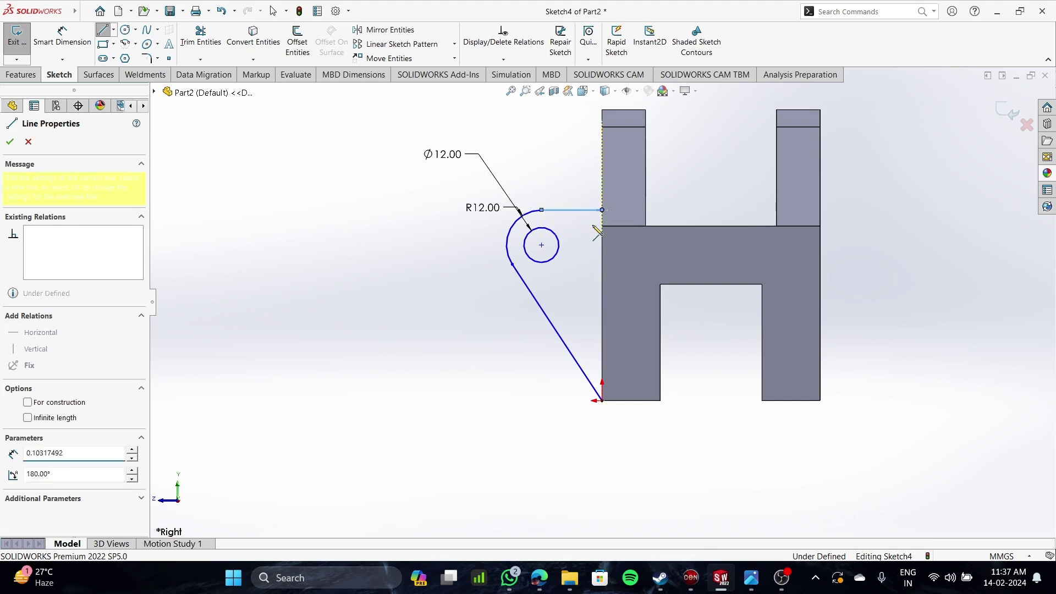
- Dimension the vertical distance between the circle's centre and the origin as 60 mm
left_click(69, 37)
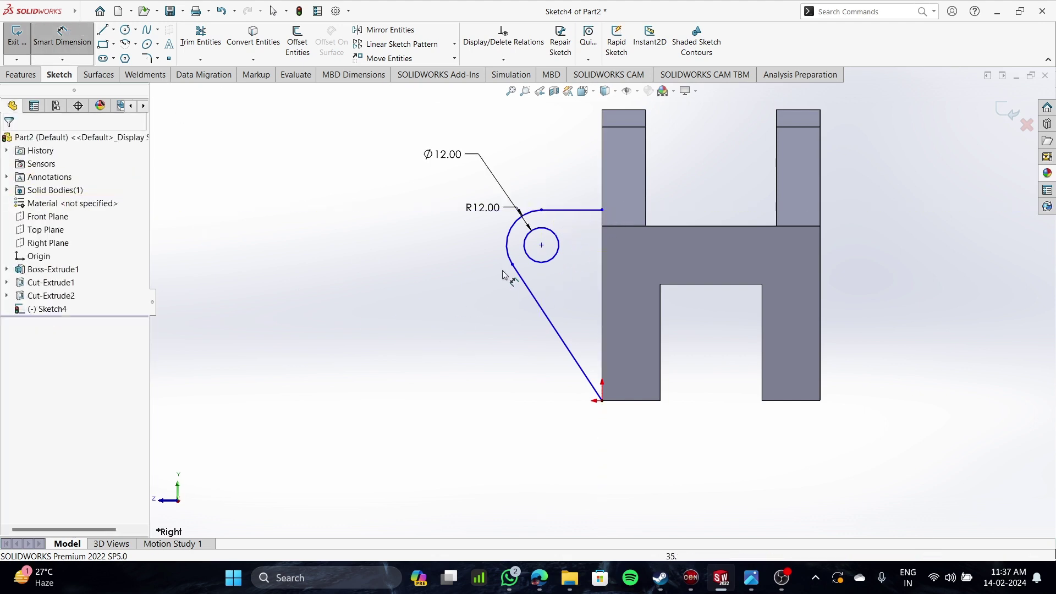
left_click(542, 245)
left_click(602, 401)
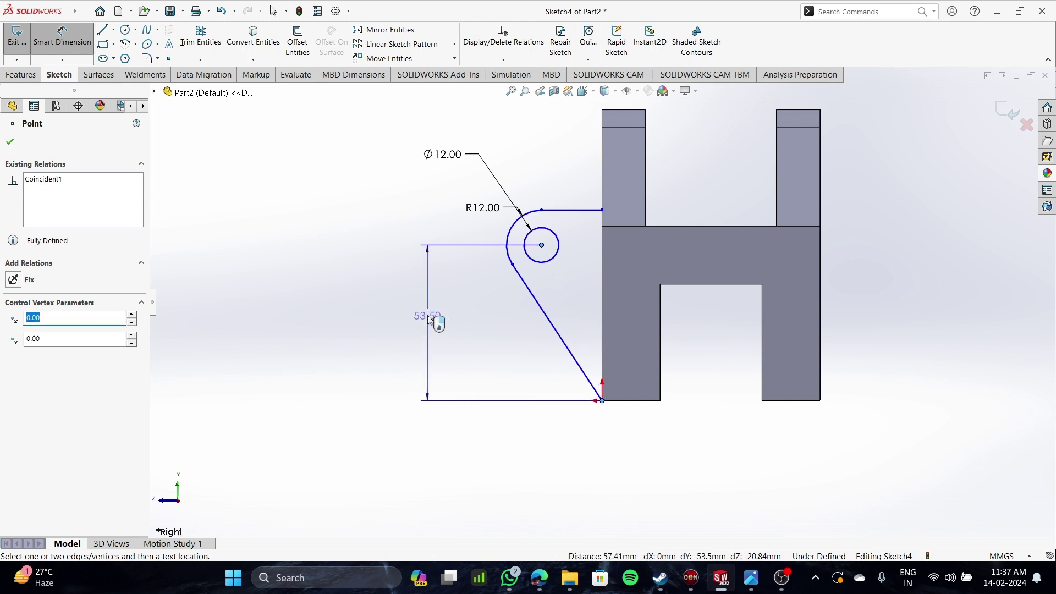
left_click(433, 318)
type("60")
key("Return")
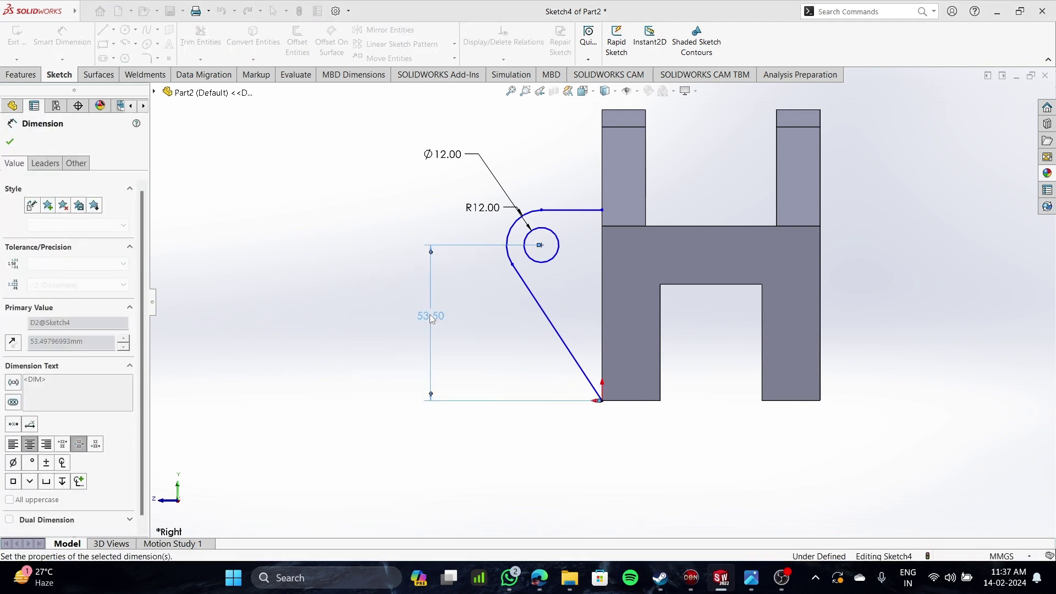
- Dimension the horizontal line between the arc and the block's side edge as 15 mm long
left_click(586, 191)
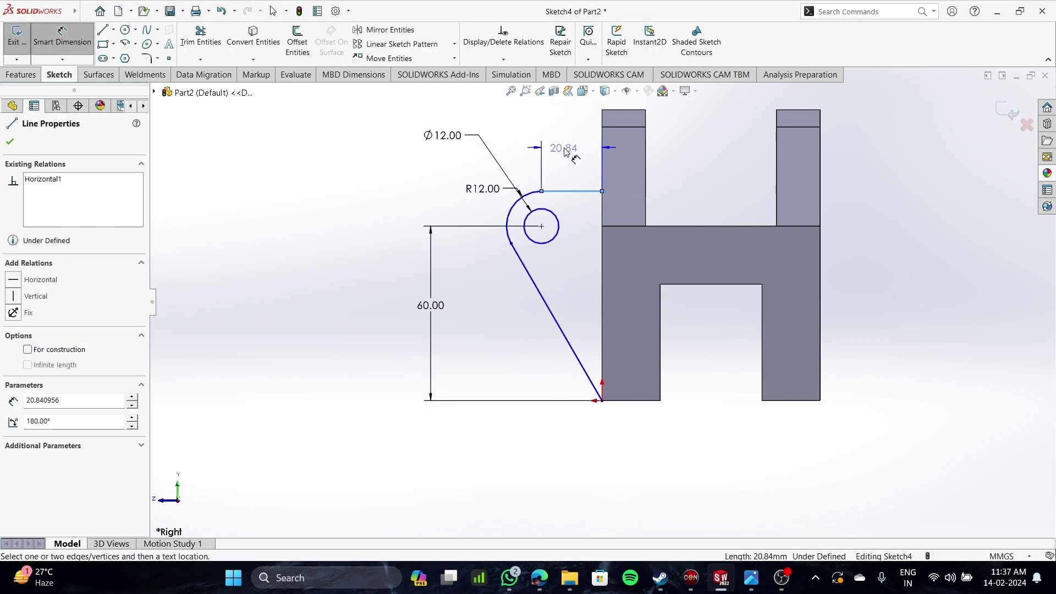
left_click(567, 152)
type("15")
key("Return")
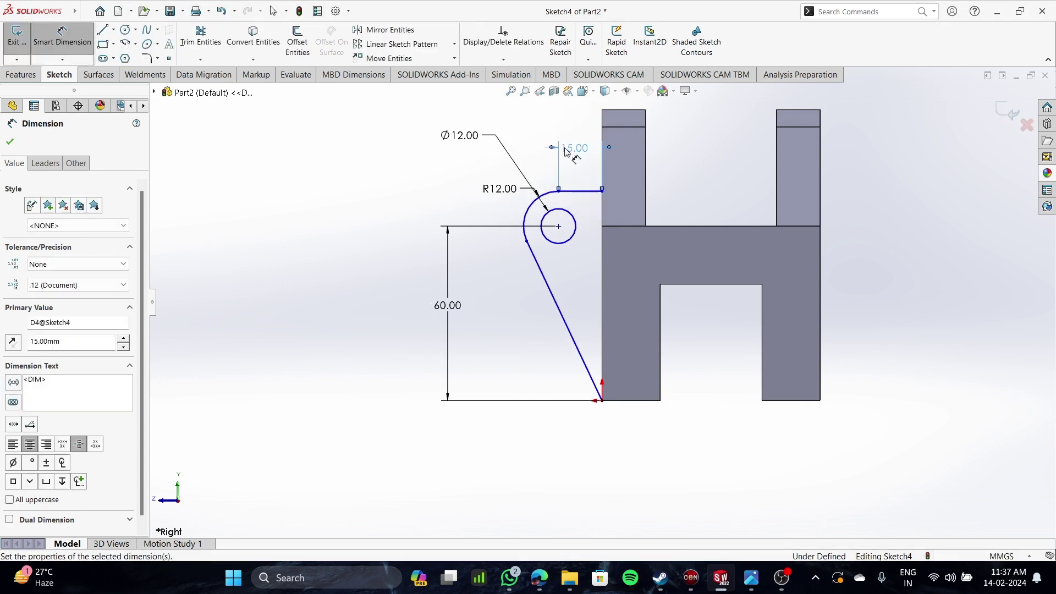
scroll(594, 236, "up", 2)
scroll(605, 258, "down", 3)
left_click(451, 456)
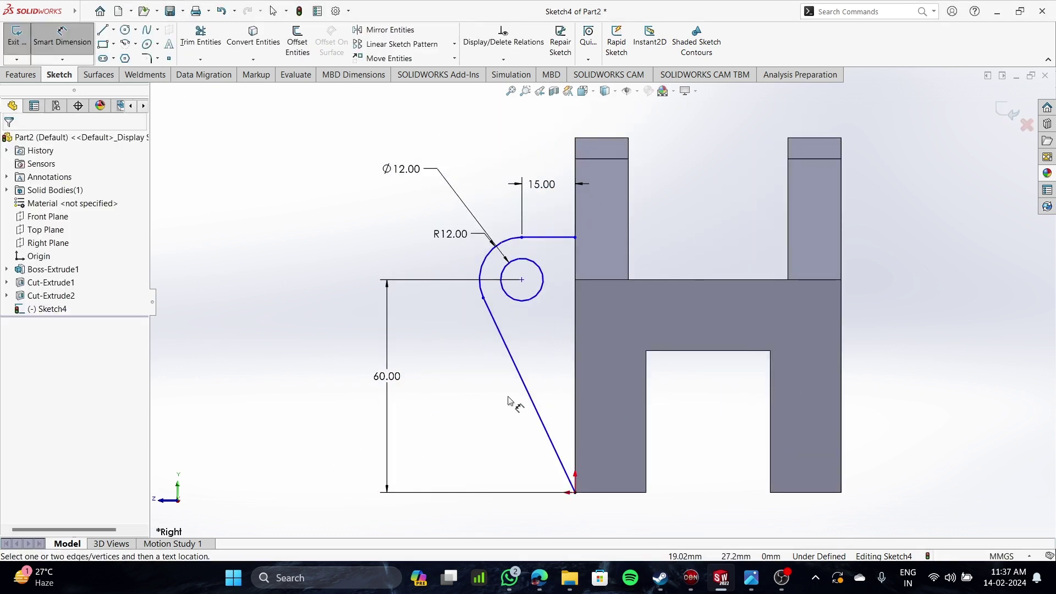
- Move the circle's diameter dimension text down beneath the arc's radius dimension
scroll(540, 297, "down", 3)
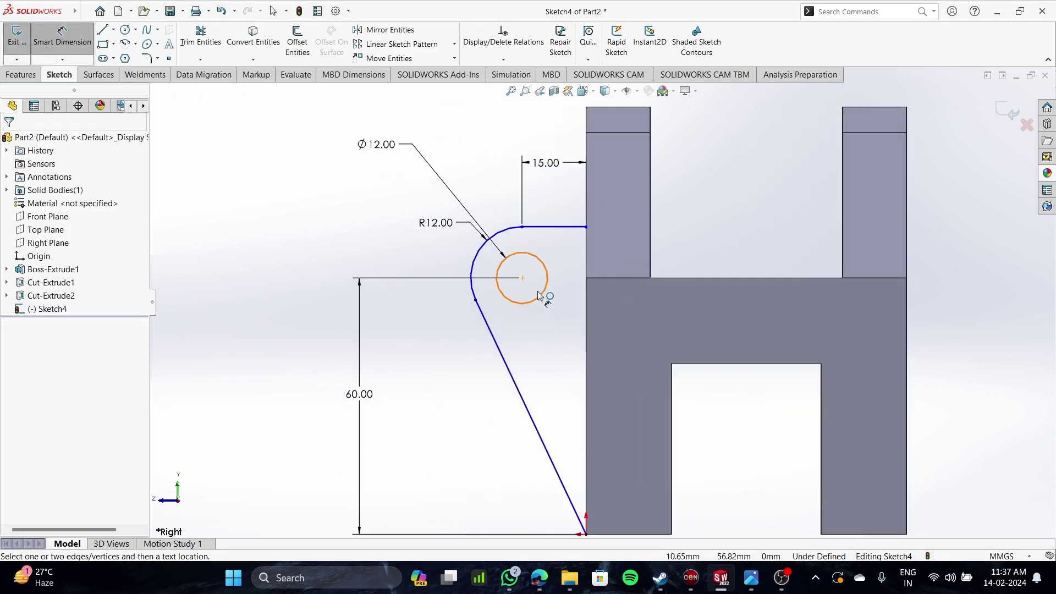
scroll(540, 297, "up", 3)
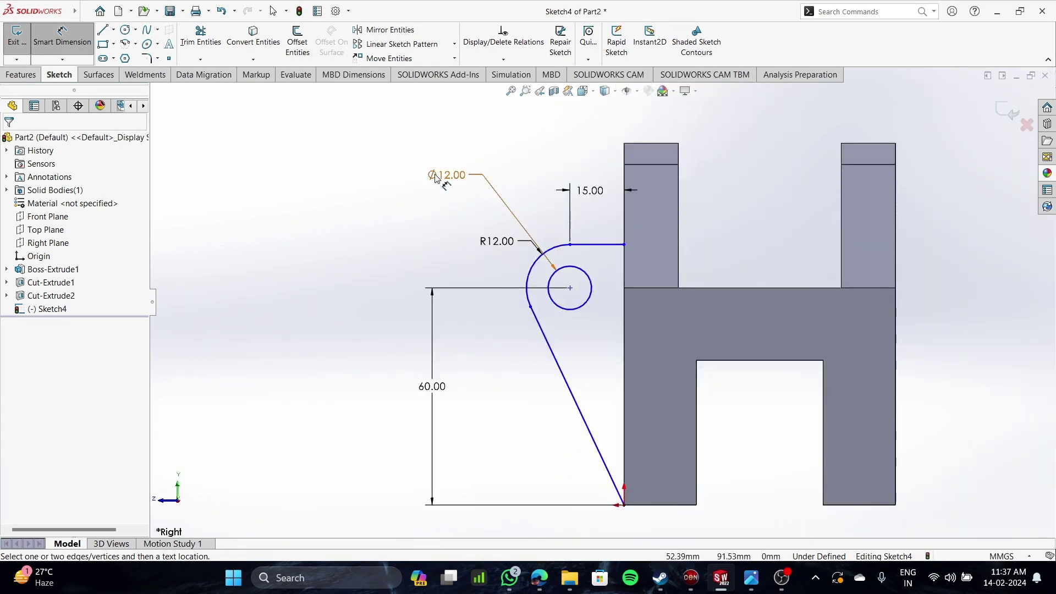
left_click_drag(446, 175, 455, 260)
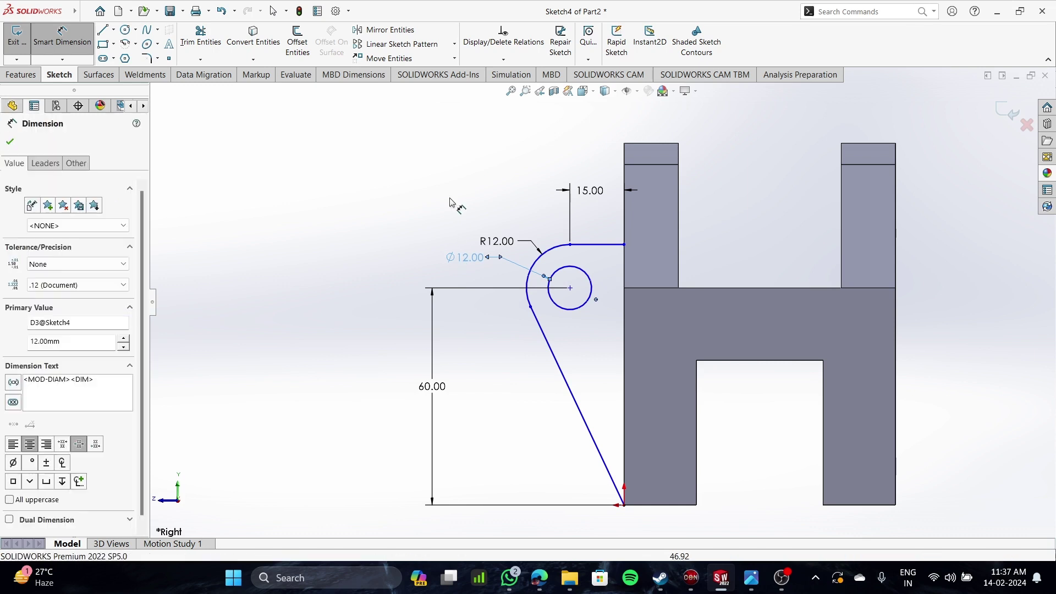
left_click(484, 379)
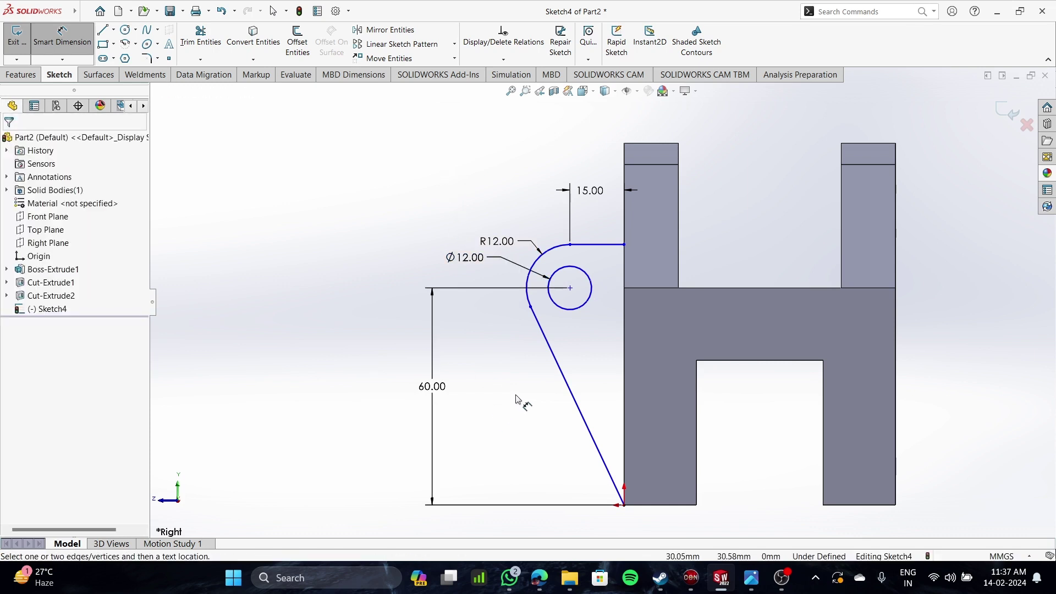
- Delete the circle's diameter dimension and the arc's radius dimension
mouse_move(508, 453)
middle_mouse_down()
mouse_move(537, 448)
mouse_move(533, 438)
mouse_move(512, 452)
middle_mouse_up()
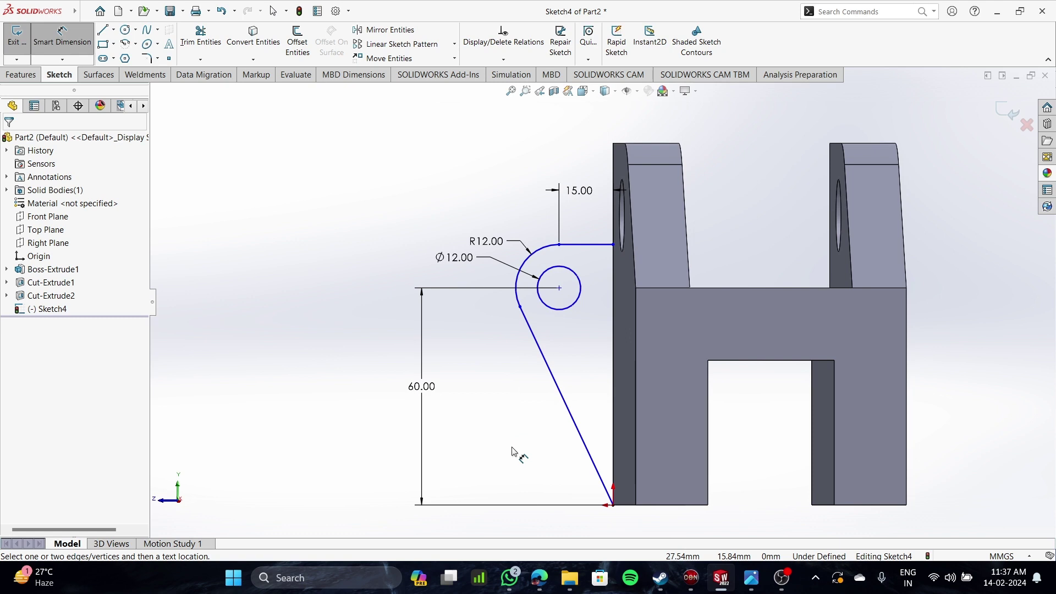
left_click(461, 263)
key("Delete")
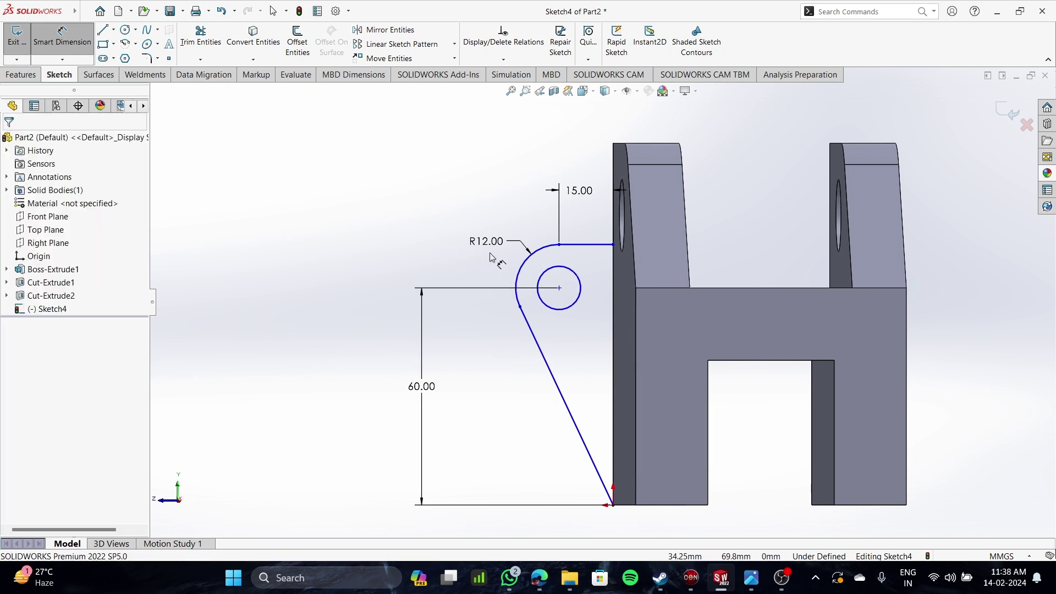
left_click(484, 251)
key("Delete")
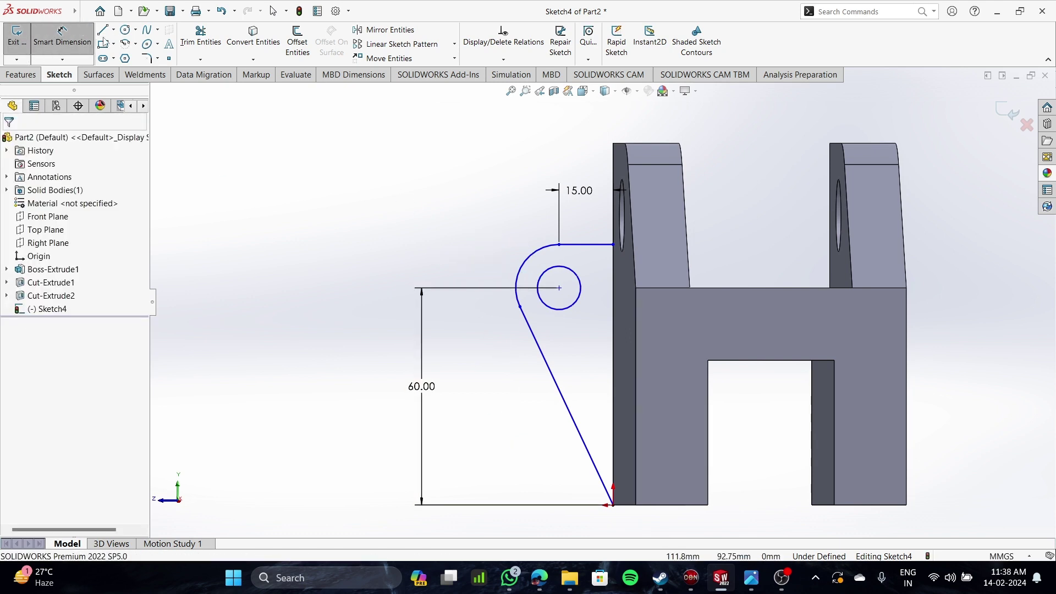
- Add a 12 mm diameter dimension to the circle inside the rounded end
left_click(552, 280)
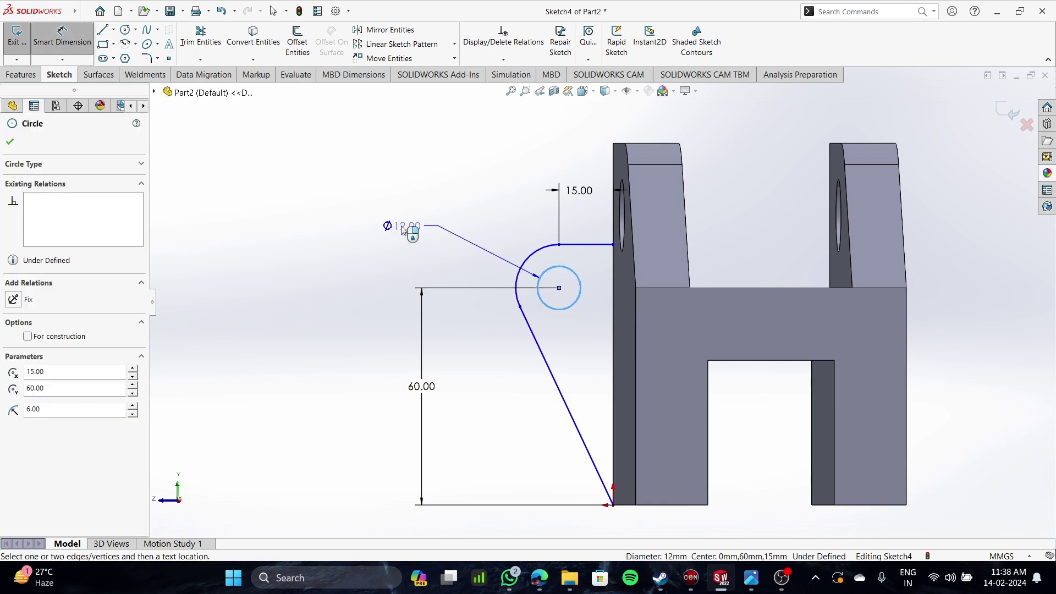
left_click(408, 227)
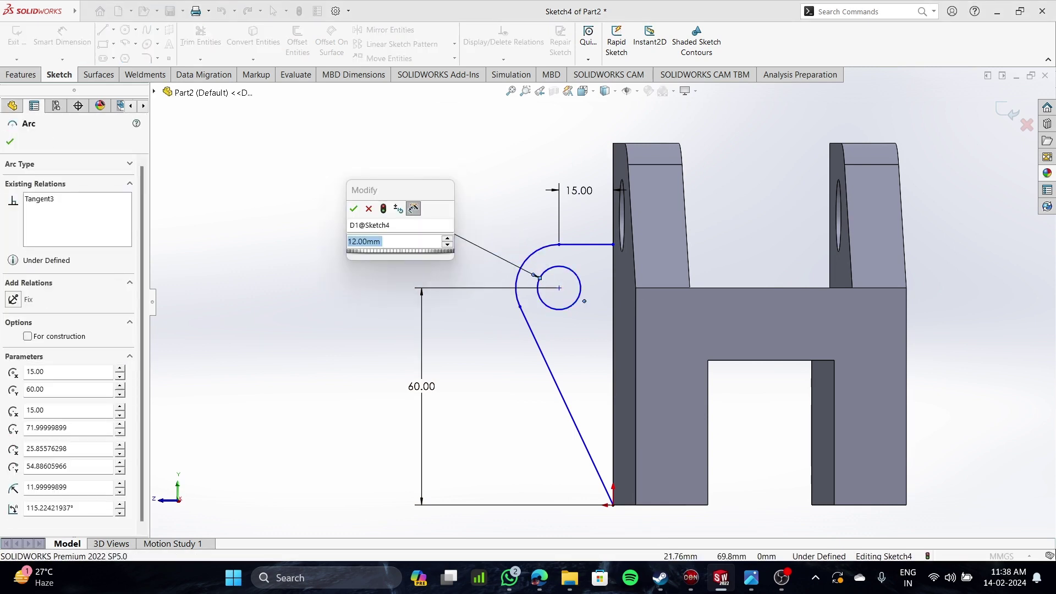
left_click(354, 208)
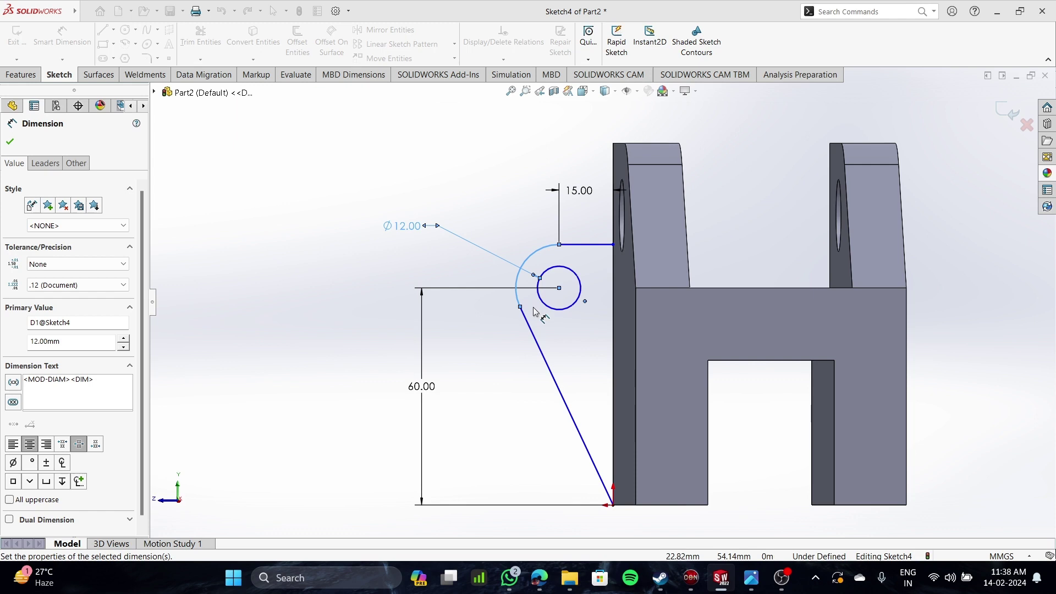
- Add a radius dimension to the rounded end's arc and set it to 12 mm
left_click(534, 257)
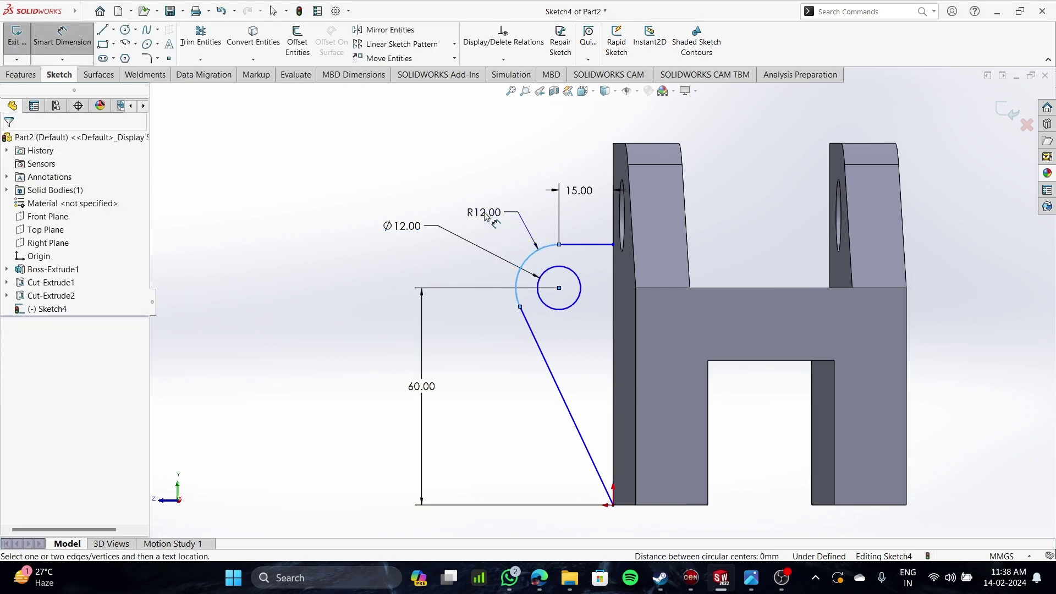
left_click(489, 220)
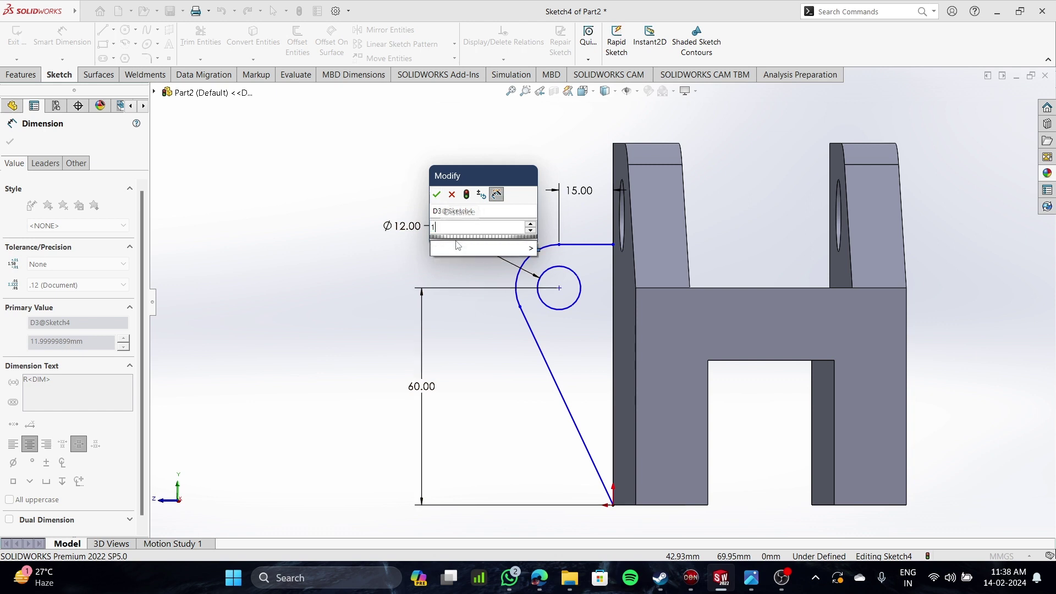
type("12")
key("Return")
scroll(596, 286, "up", 2)
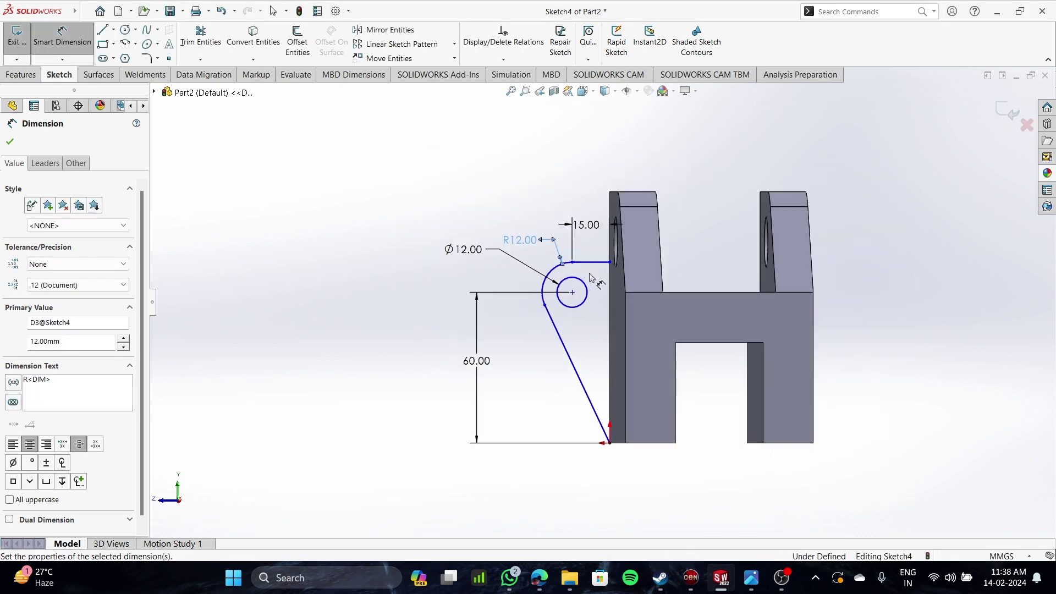
scroll(607, 282, "down", 6)
scroll(606, 284, "up", 4)
scroll(606, 284, "up", 2)
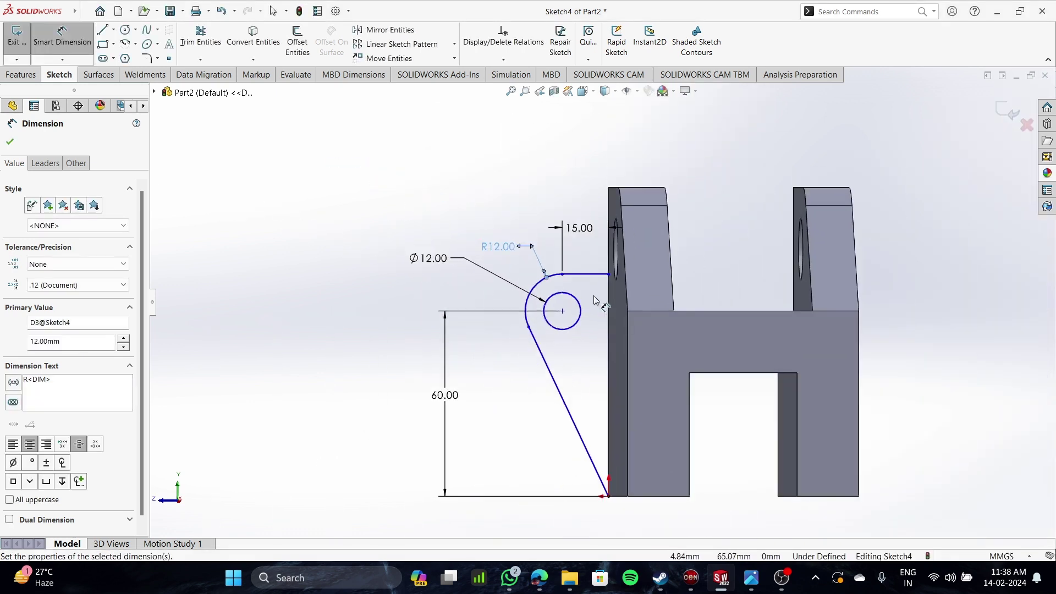
left_click(484, 388)
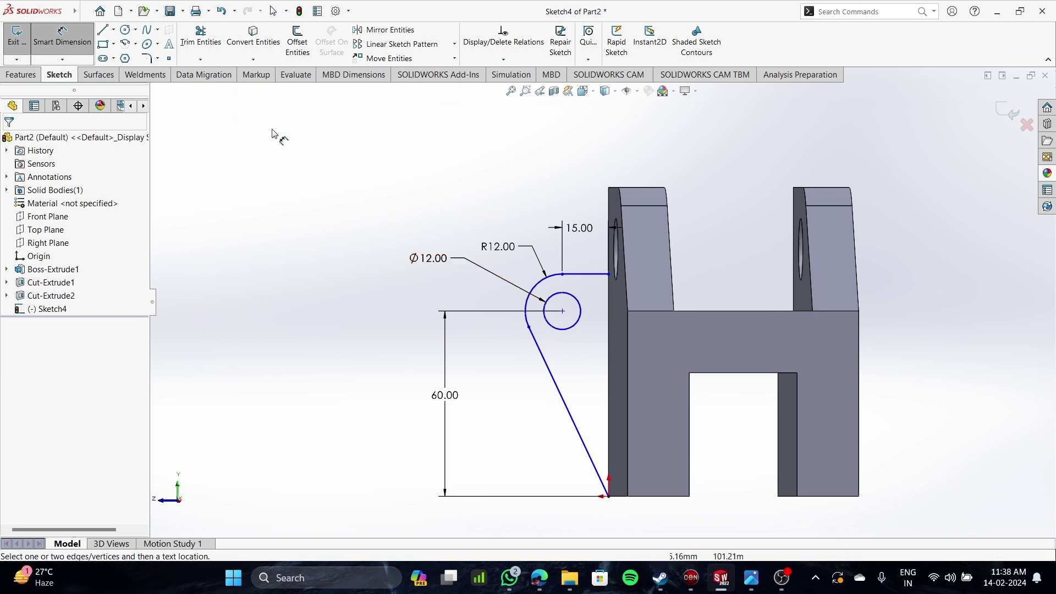
- Try to dimension the vertical distance between the circle's centre and the upper horizontal line as 15 mm
left_click(564, 312)
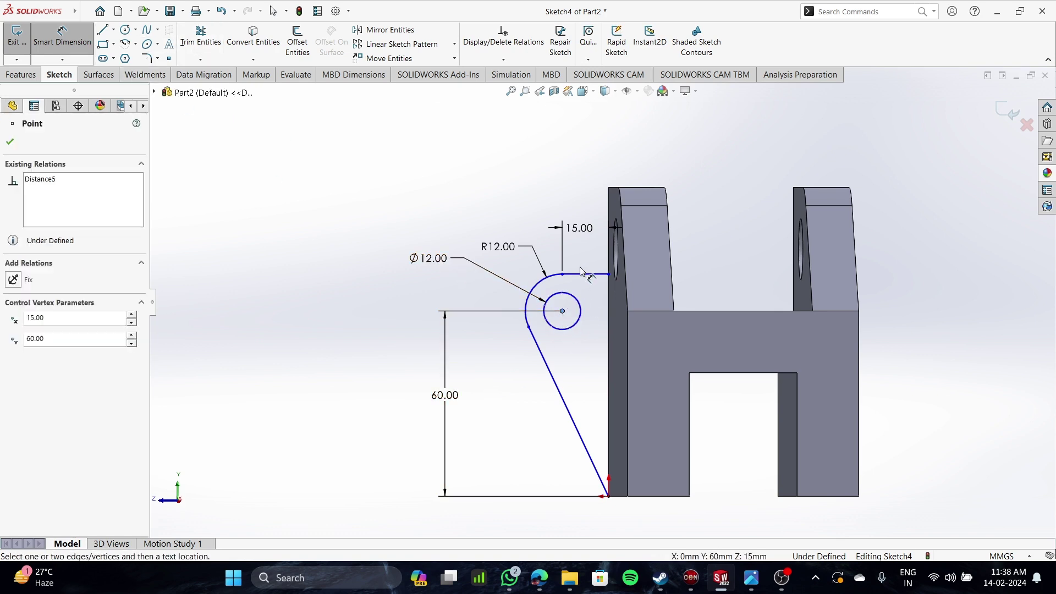
left_click(587, 274)
left_click(462, 294)
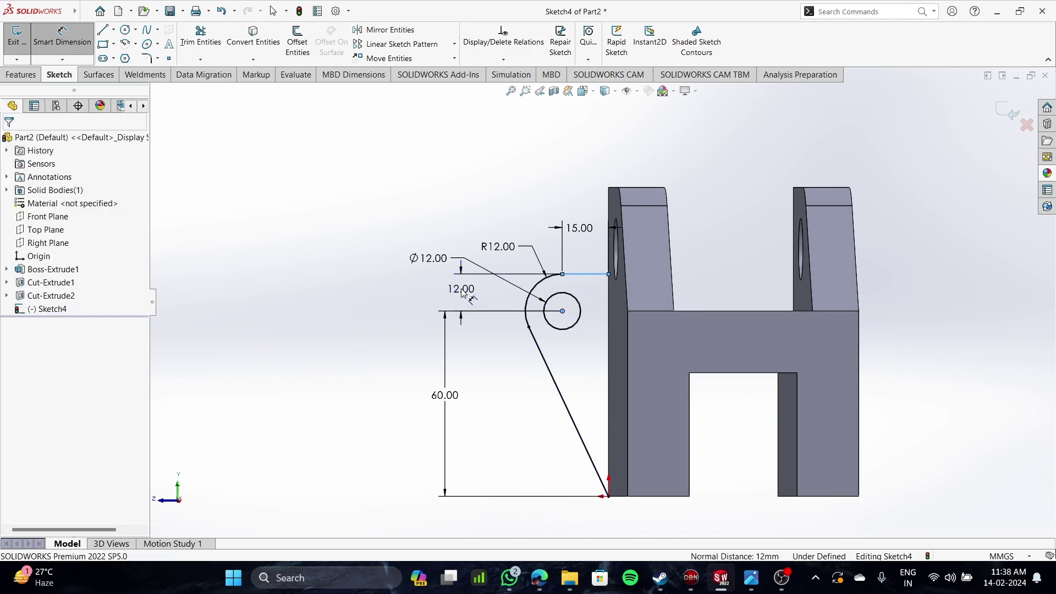
type("15")
key("Return")
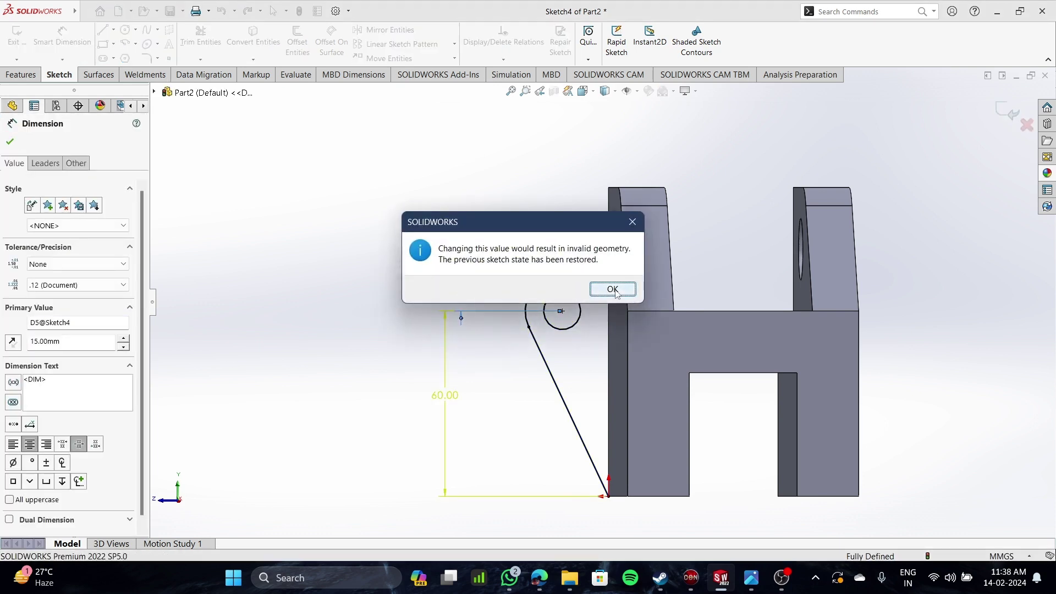
- Set the vertical dimension between the circle's centre and the upper horizontal line to 12 mm
key("Return")
double_click(462, 292)
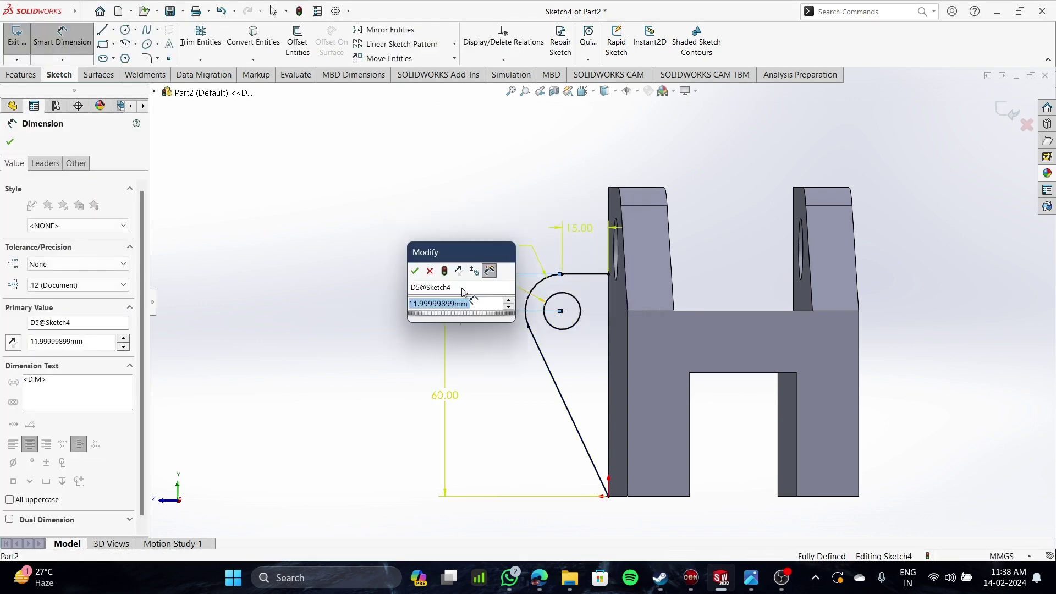
type("12")
key("Return")
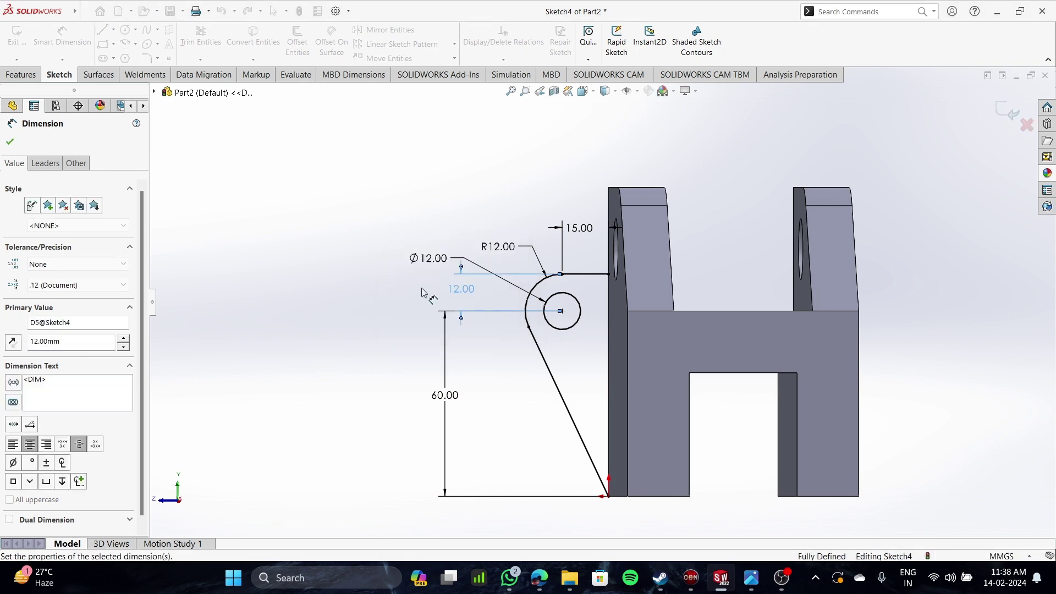
scroll(545, 322, "down", 3)
left_click(472, 361)
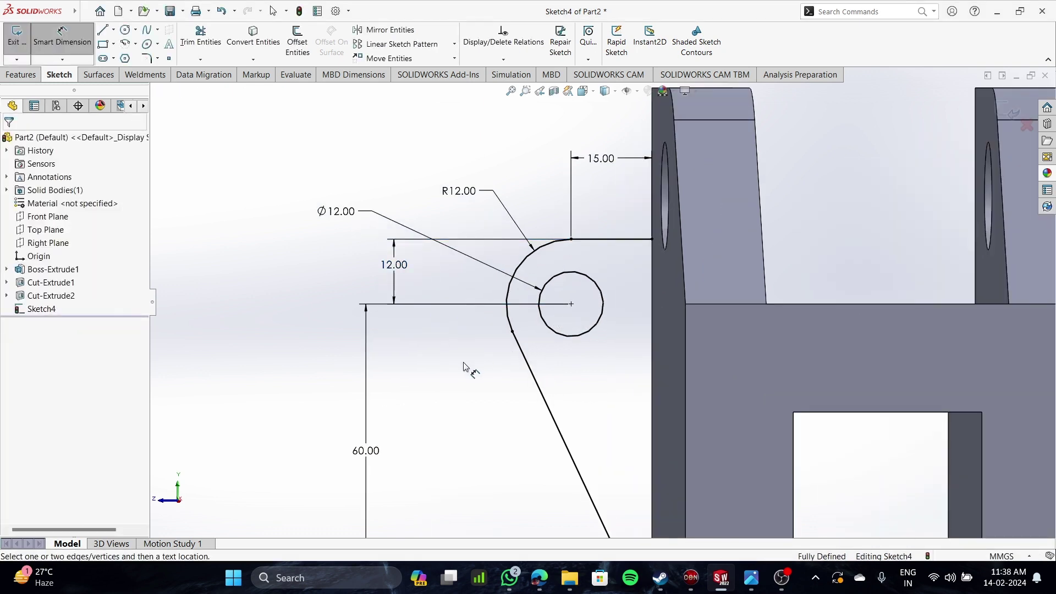
- Extrude the lug profile region as a merged blind boss 15 mm deep, reversed so it runs along the block's side
key("f")
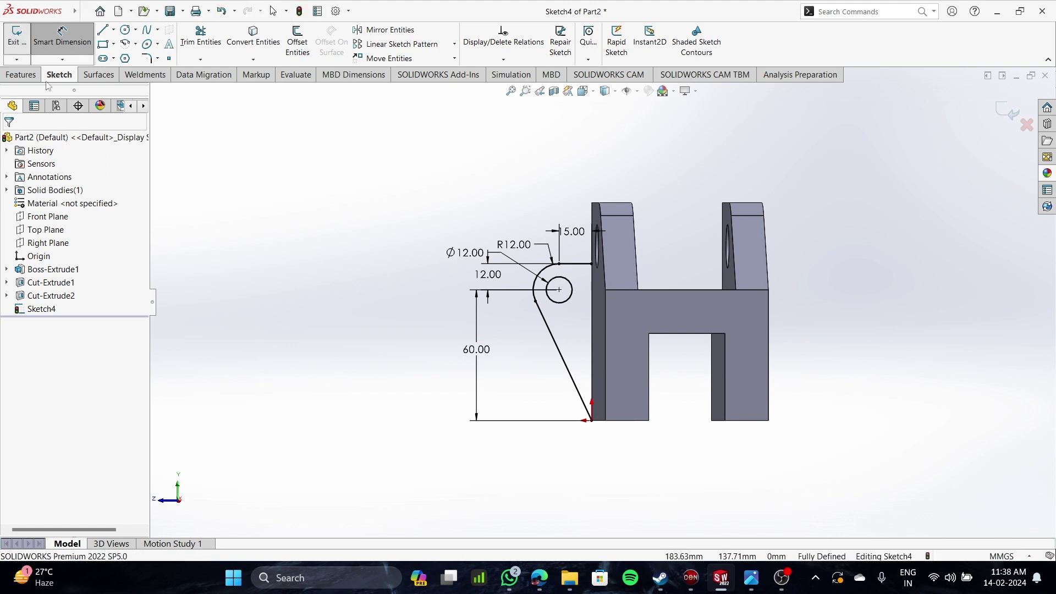
left_click(22, 74)
left_click(37, 60)
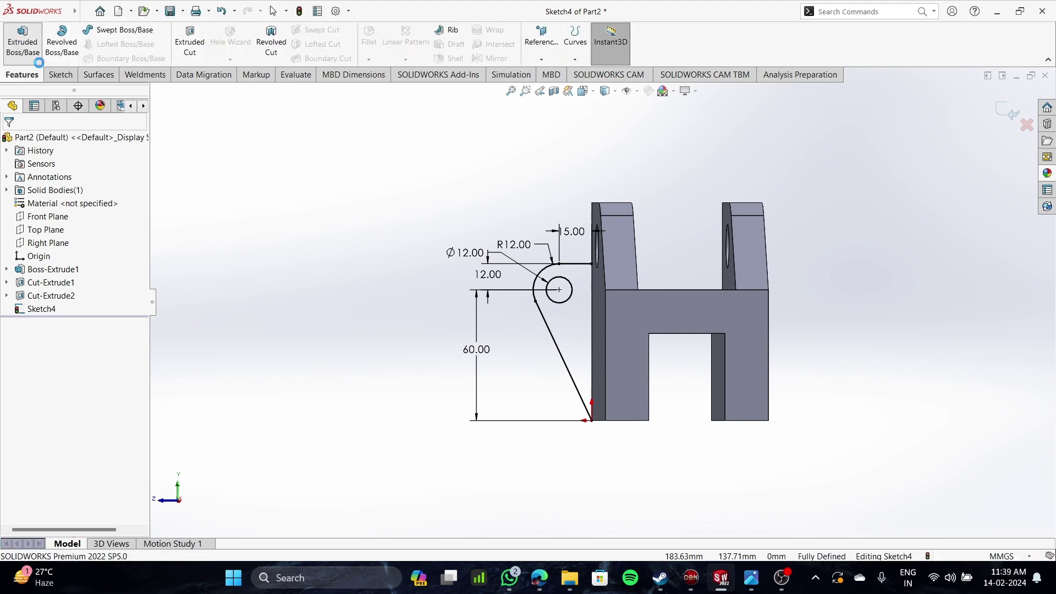
left_click(564, 338)
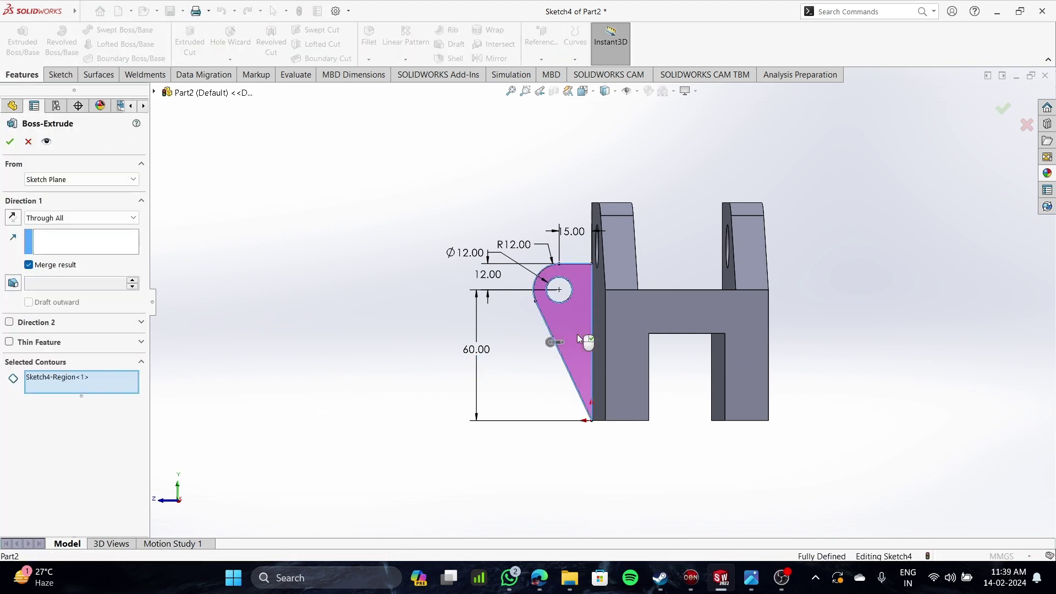
left_click(12, 219)
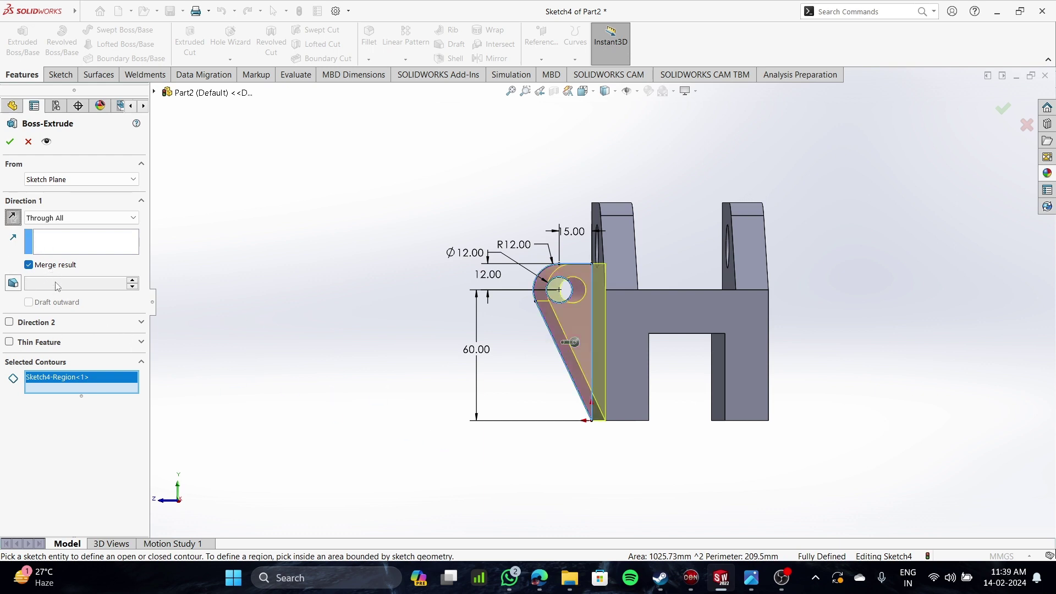
left_click(60, 250)
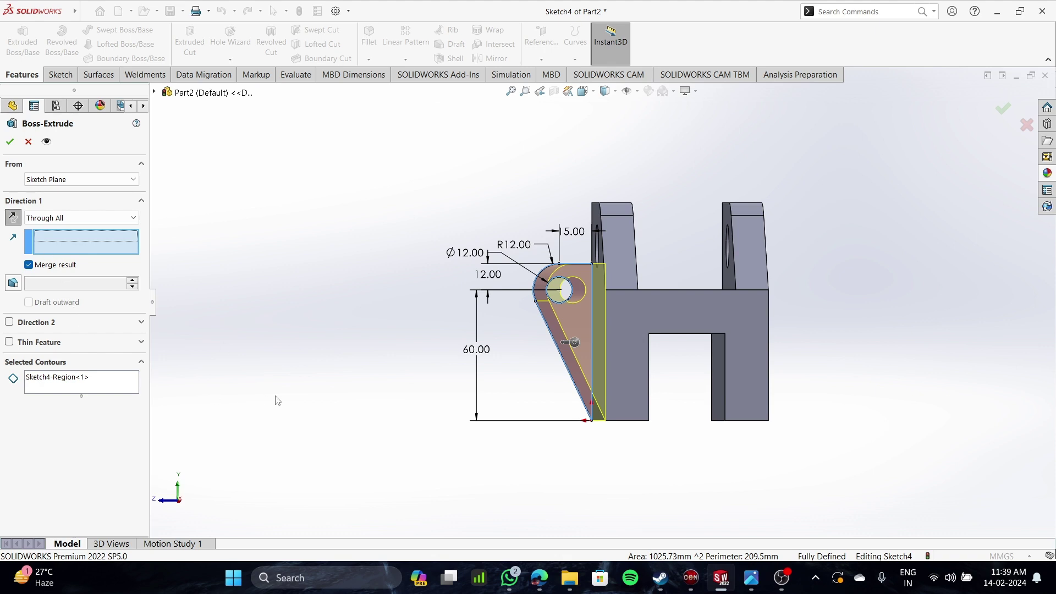
middle_click_drag(244, 394, 342, 427)
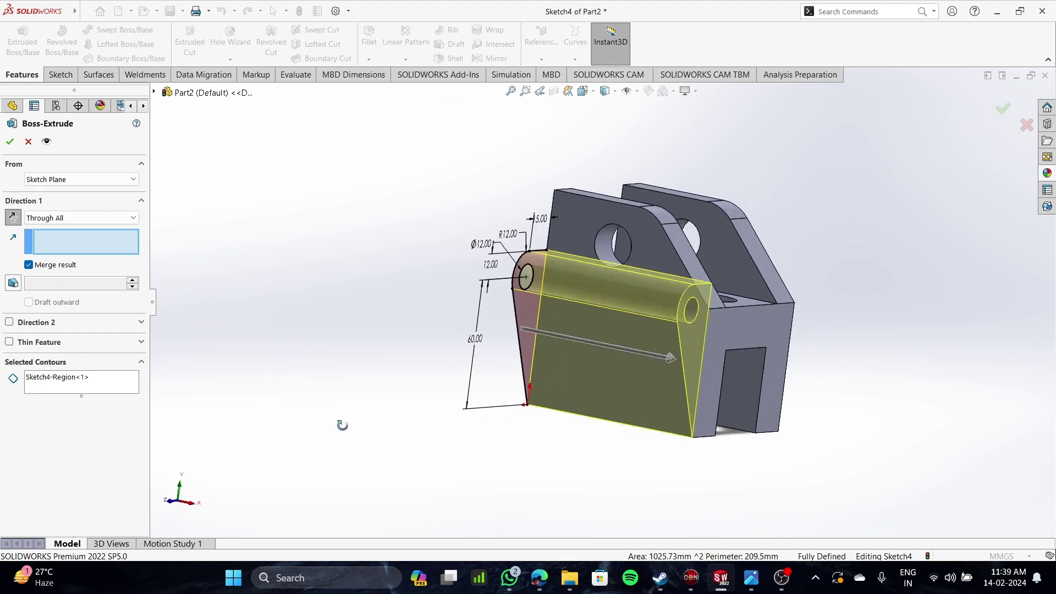
left_click(64, 221)
left_click(64, 231)
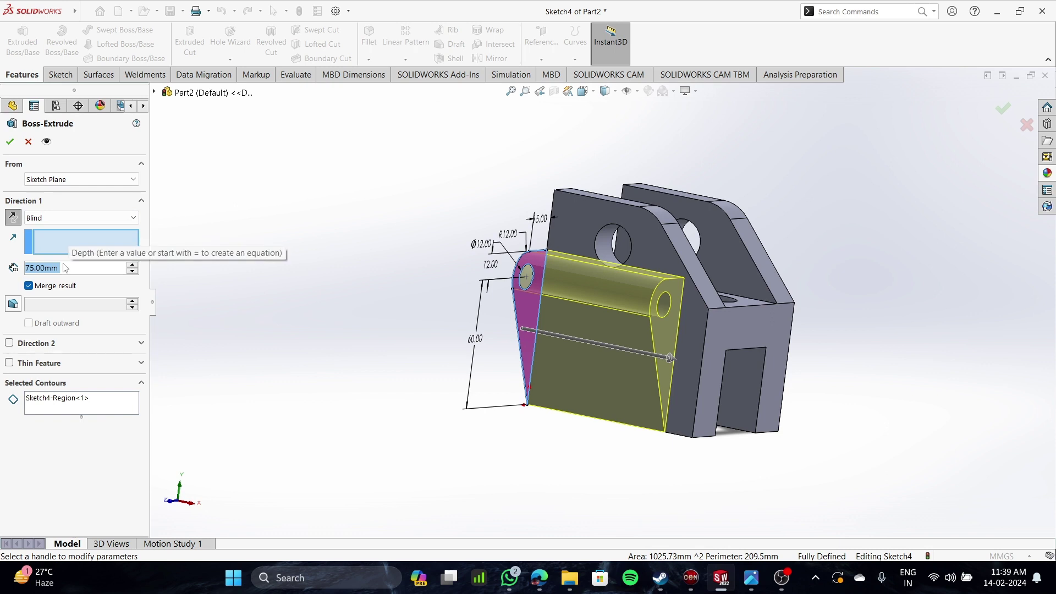
type("15")
key("Return")
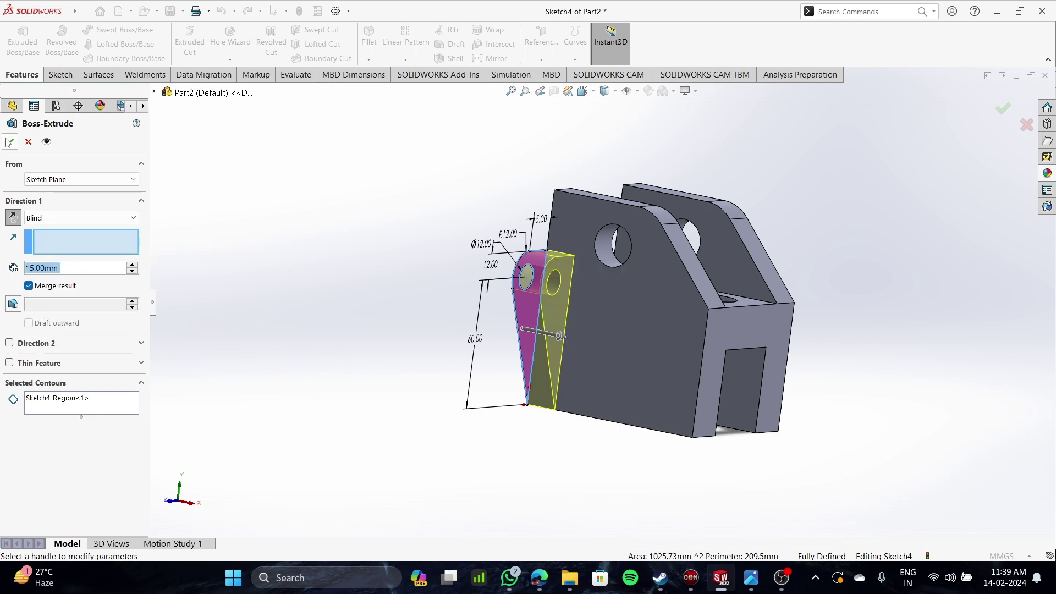
- Create a reference plane offset 75/2 mm from the Front Plane, flipped toward the middle of the block
middle_click_drag(520, 475, 470, 472)
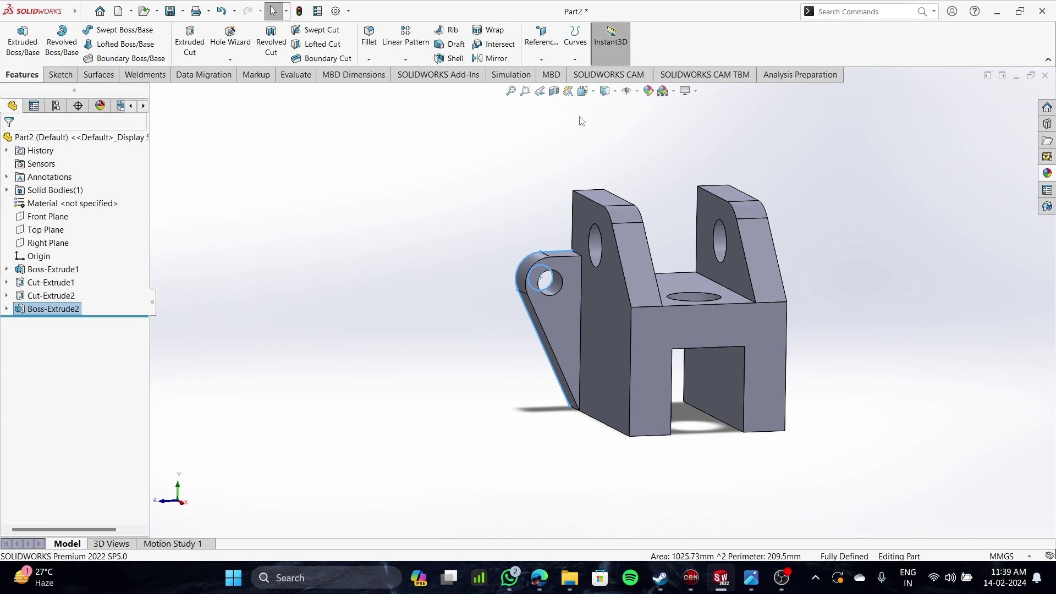
left_click(575, 59)
left_click(542, 60)
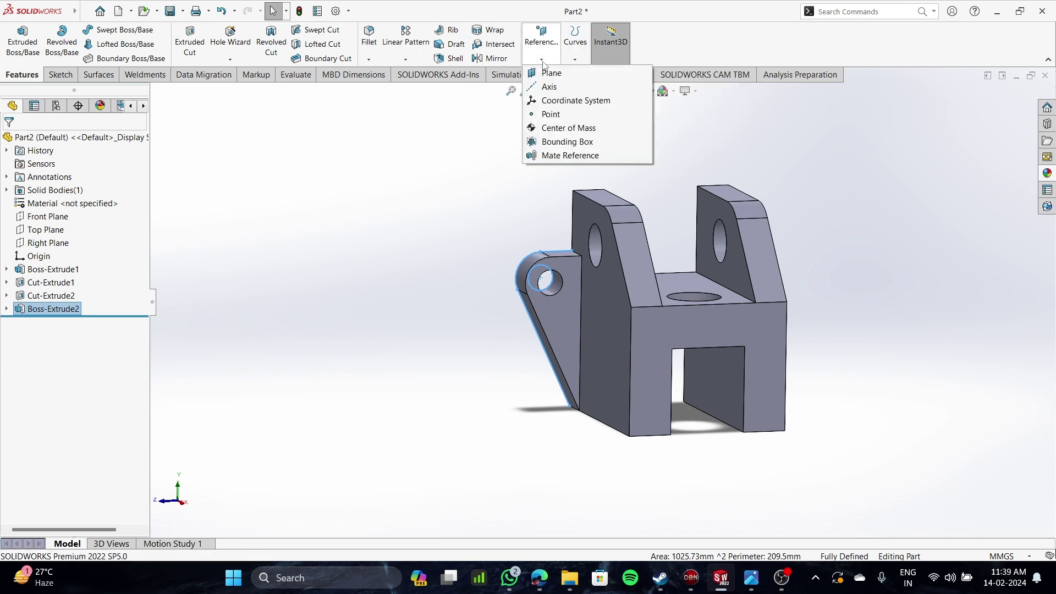
left_click(542, 60)
left_click(541, 59)
left_click(551, 72)
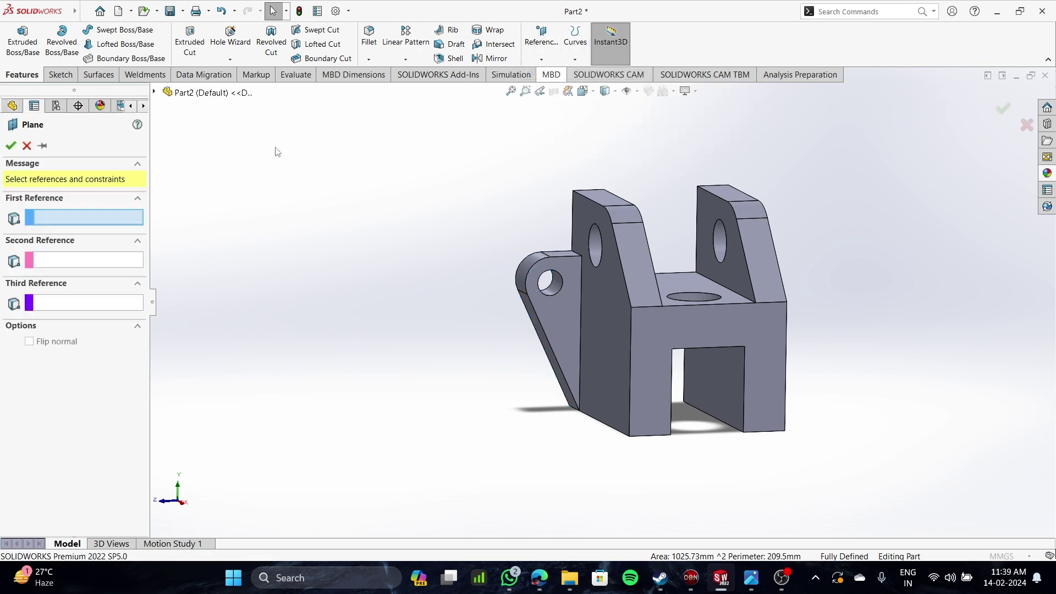
left_click(156, 91)
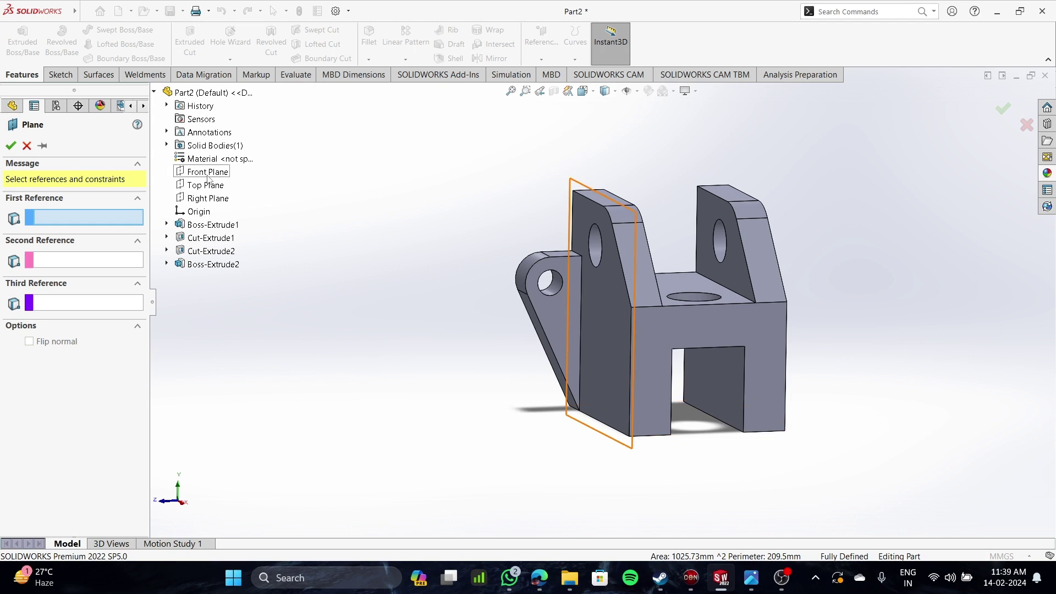
left_click(208, 176)
middle_click_drag(399, 415, 377, 415)
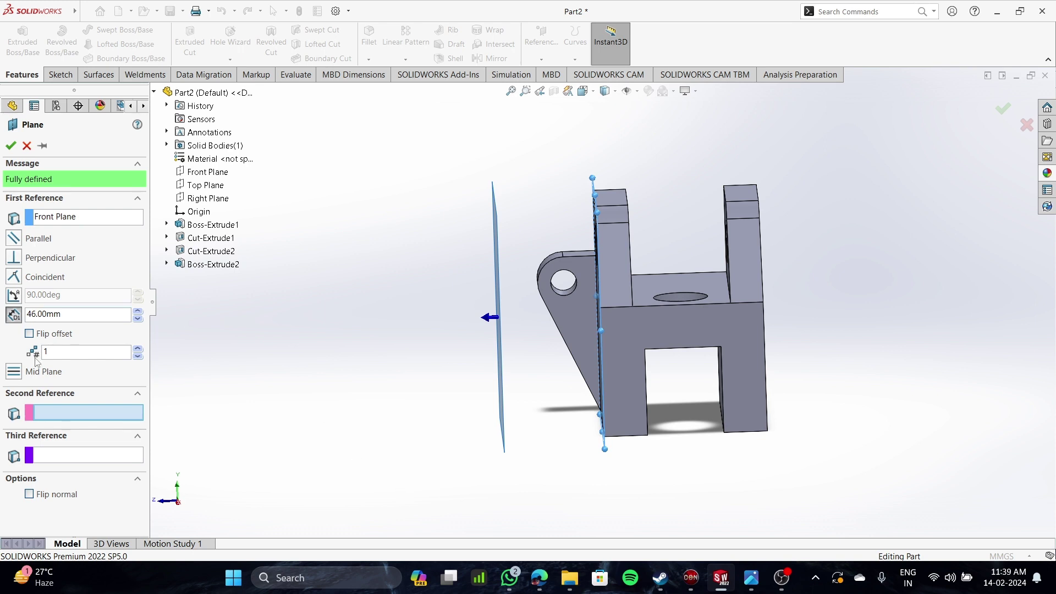
left_click(30, 334)
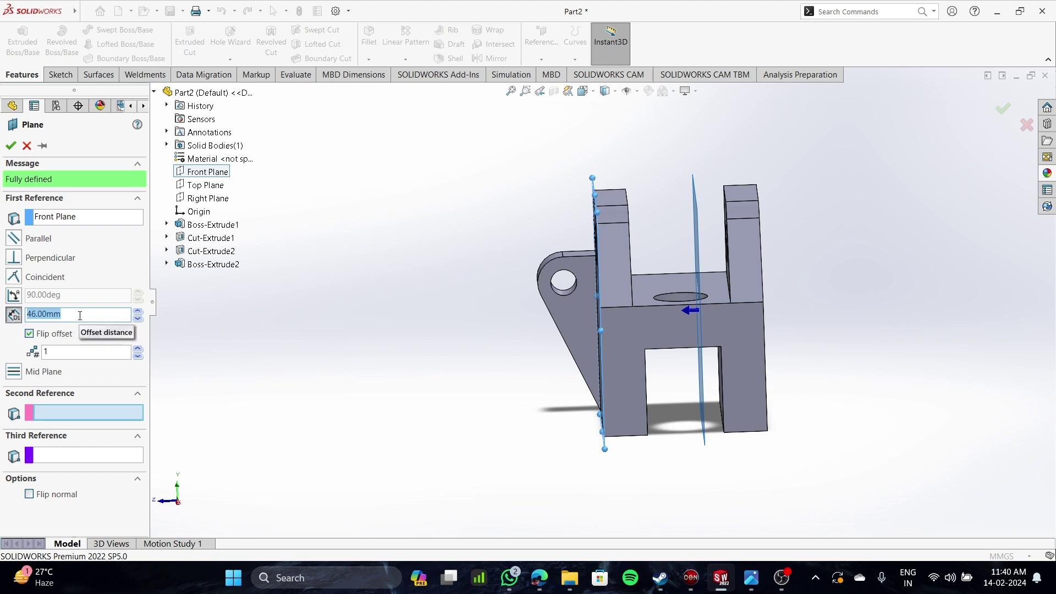
type("75/2")
key("Return")
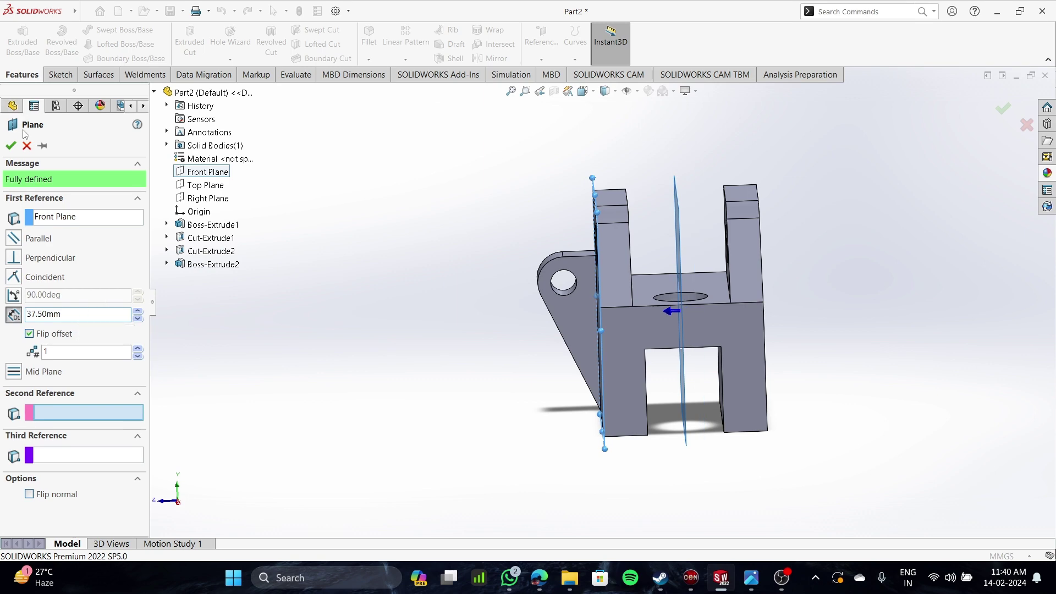
left_click(11, 146)
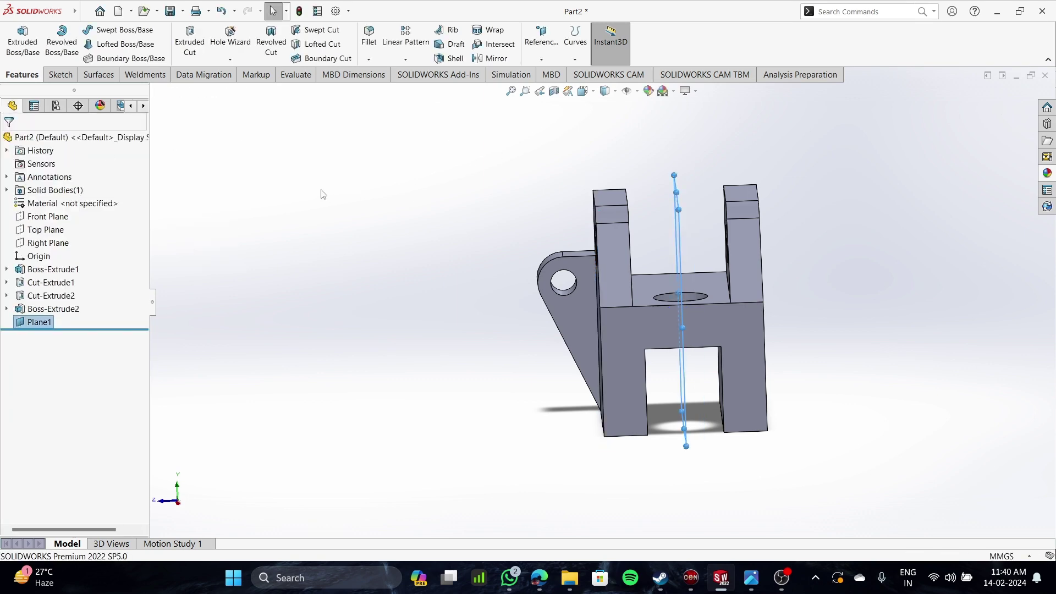
- Mirror the extruded side lug feature about the new middle plane, leaving the secondary mirror face empty
left_click(491, 58)
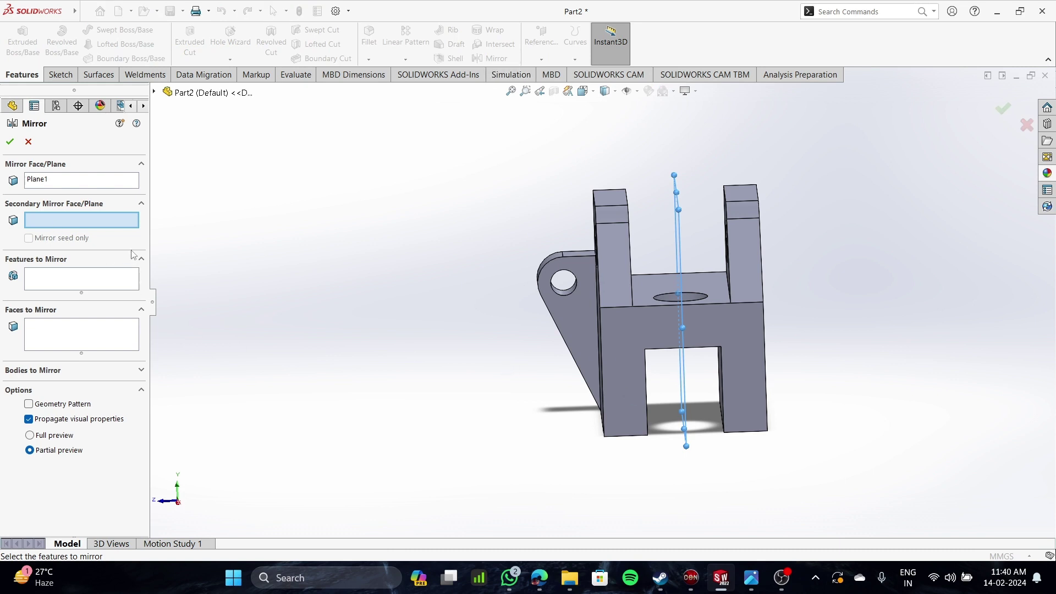
left_click(574, 311)
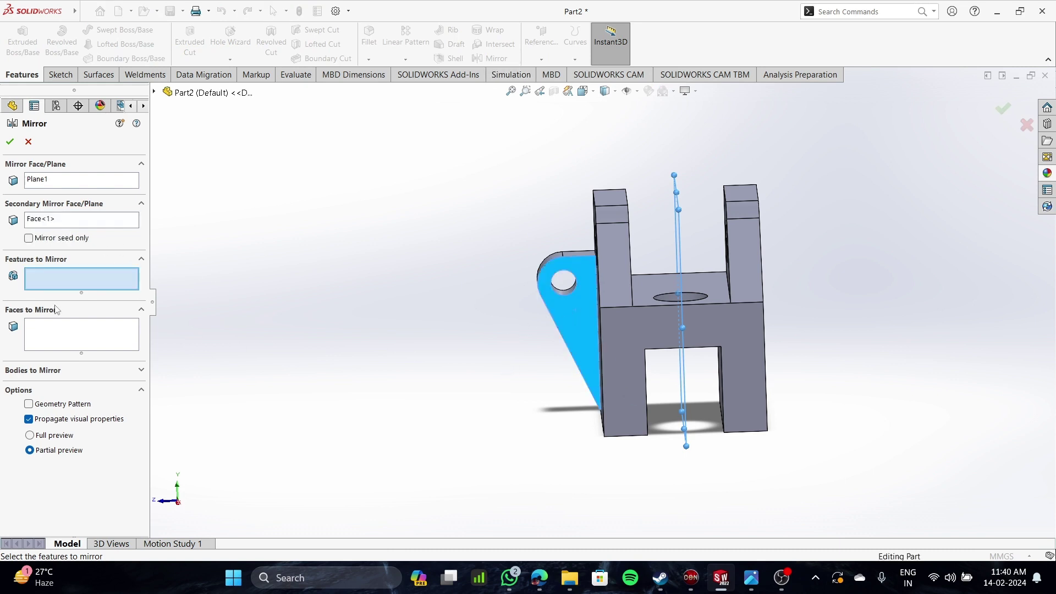
left_click(575, 325)
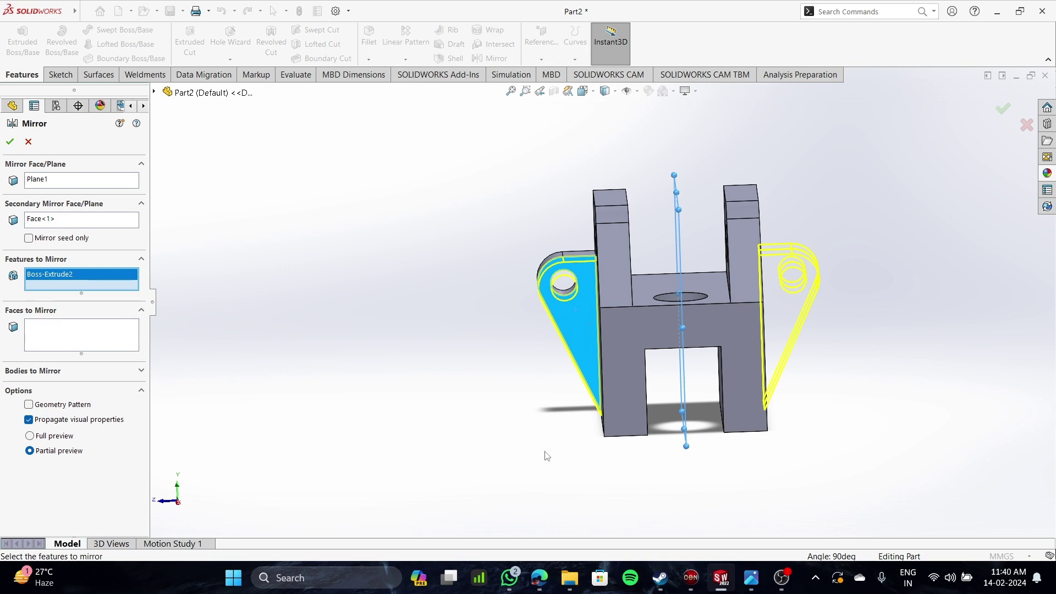
middle_click_drag(556, 465, 614, 492)
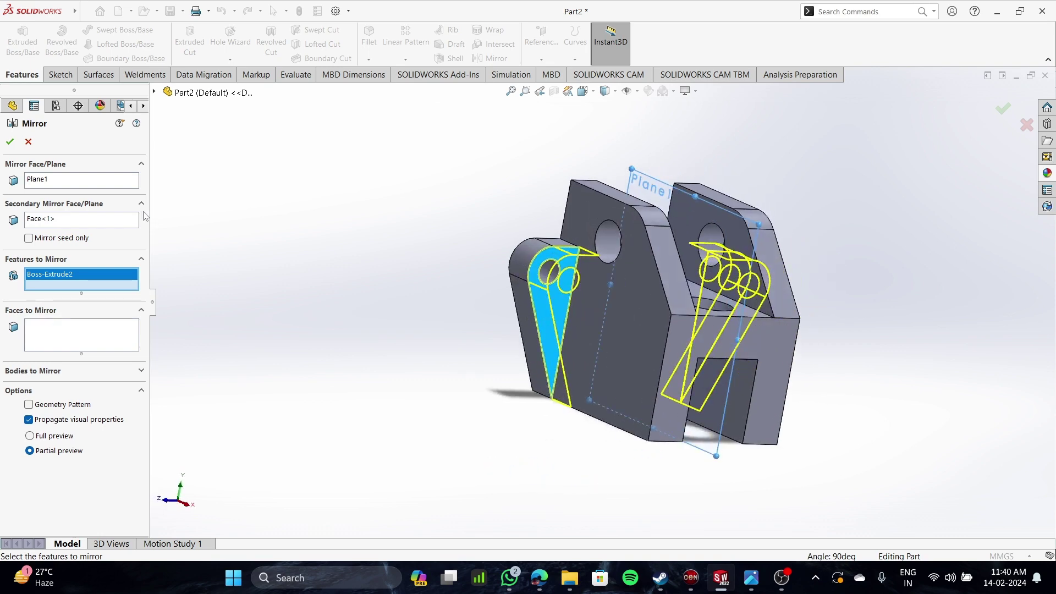
left_click(34, 221)
right_click(44, 218)
left_click(83, 224)
middle_click_drag(475, 460, 393, 442)
left_click(10, 139)
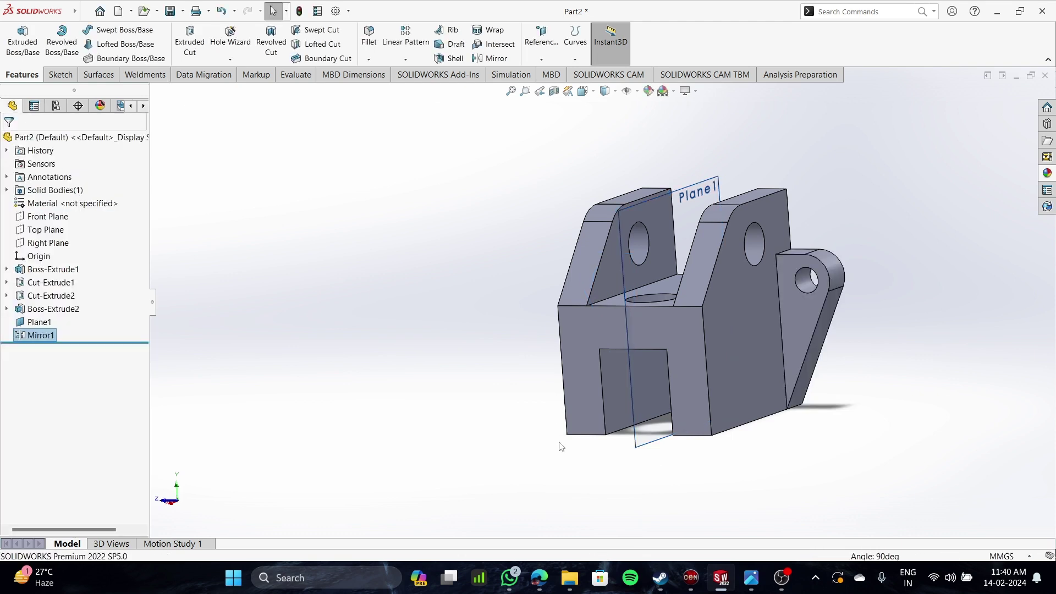
- Hide the reference plane in the middle of the bracket
middle_click_drag(545, 487, 706, 292)
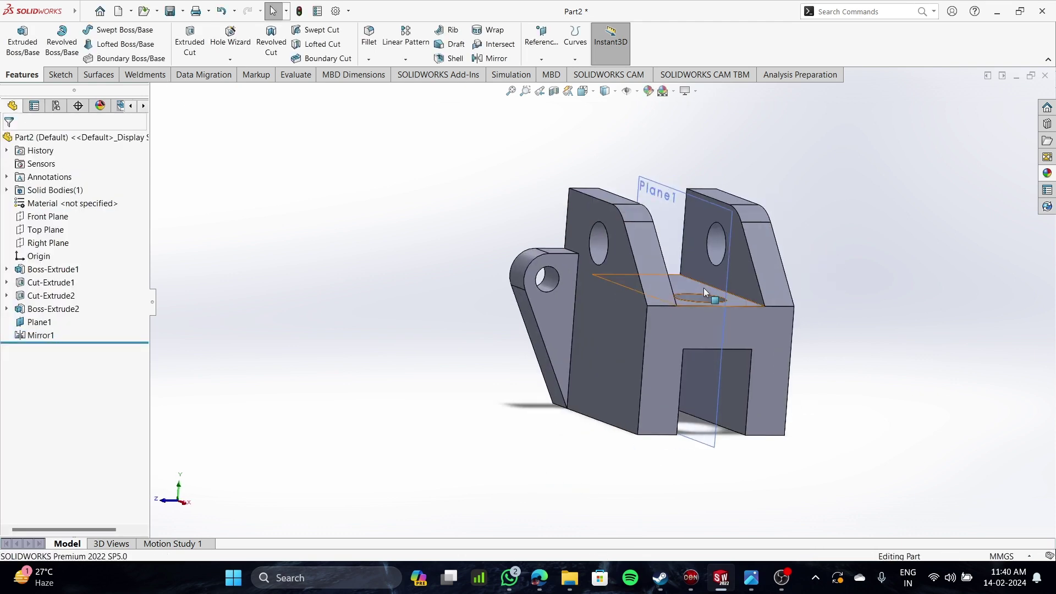
right_click(655, 204)
left_click(697, 187)
- Set the isometric view and bring up the reference drawing in the image viewer to compare it with the model
middle_click_drag(598, 378, 731, 358)
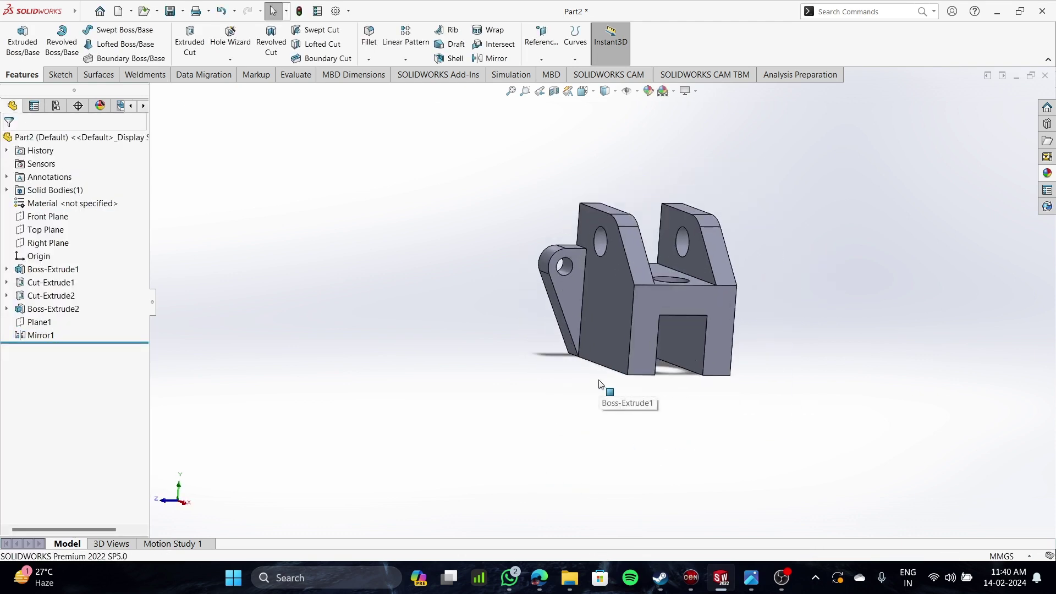
key("space")
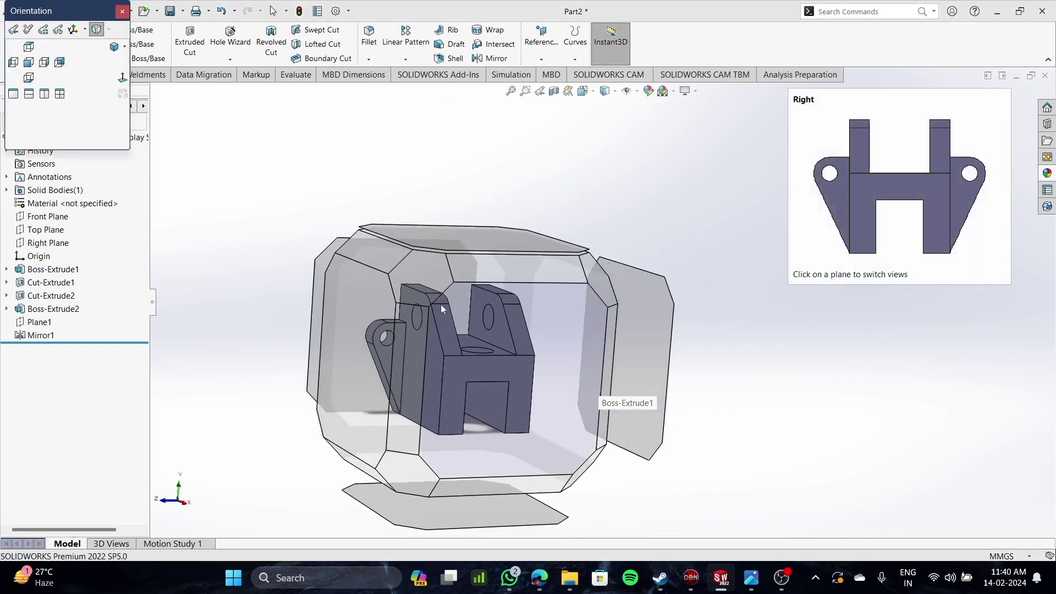
left_click(425, 278)
left_click(751, 578)
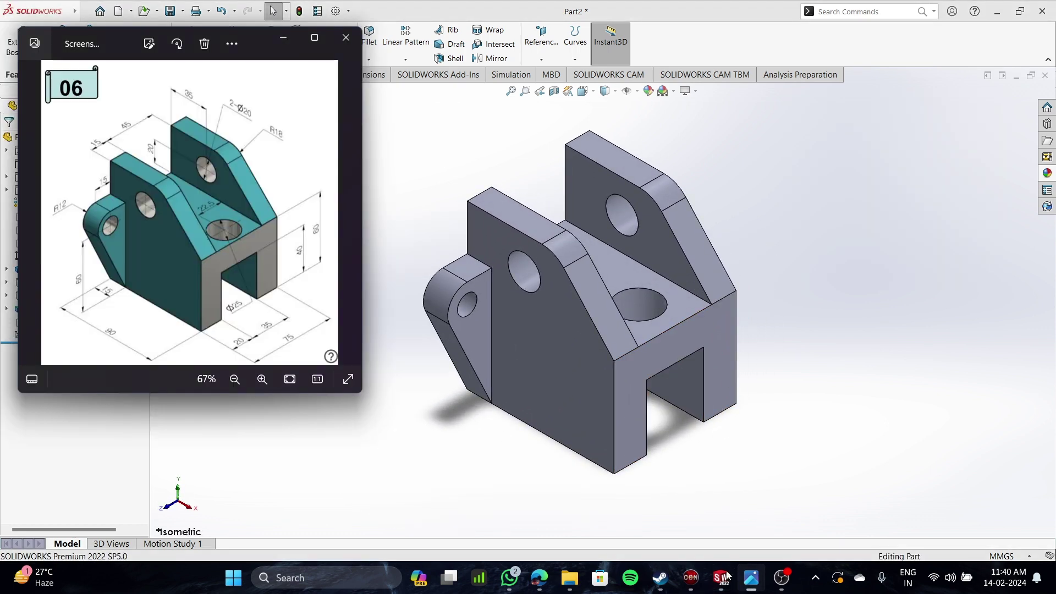